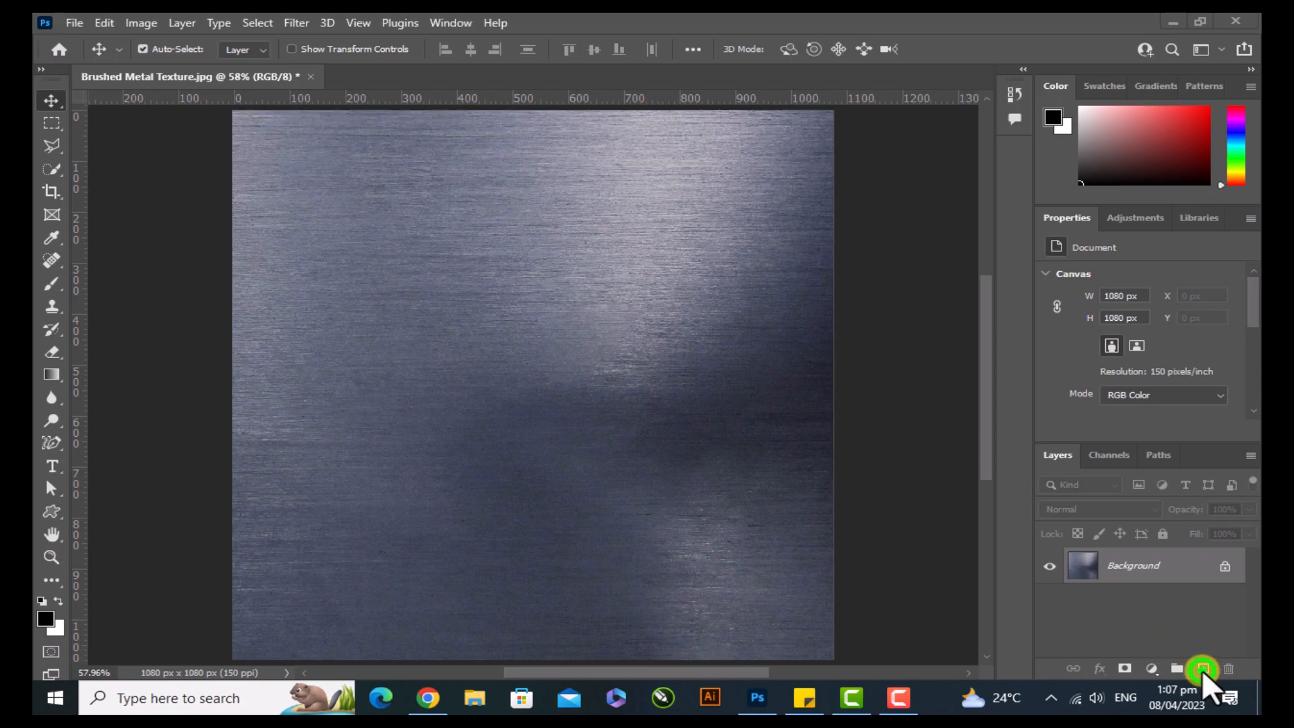
Create a new layer above the Background and set the Custom Shape tool to Pixels mode with 100% opacity.
click(1202, 669)
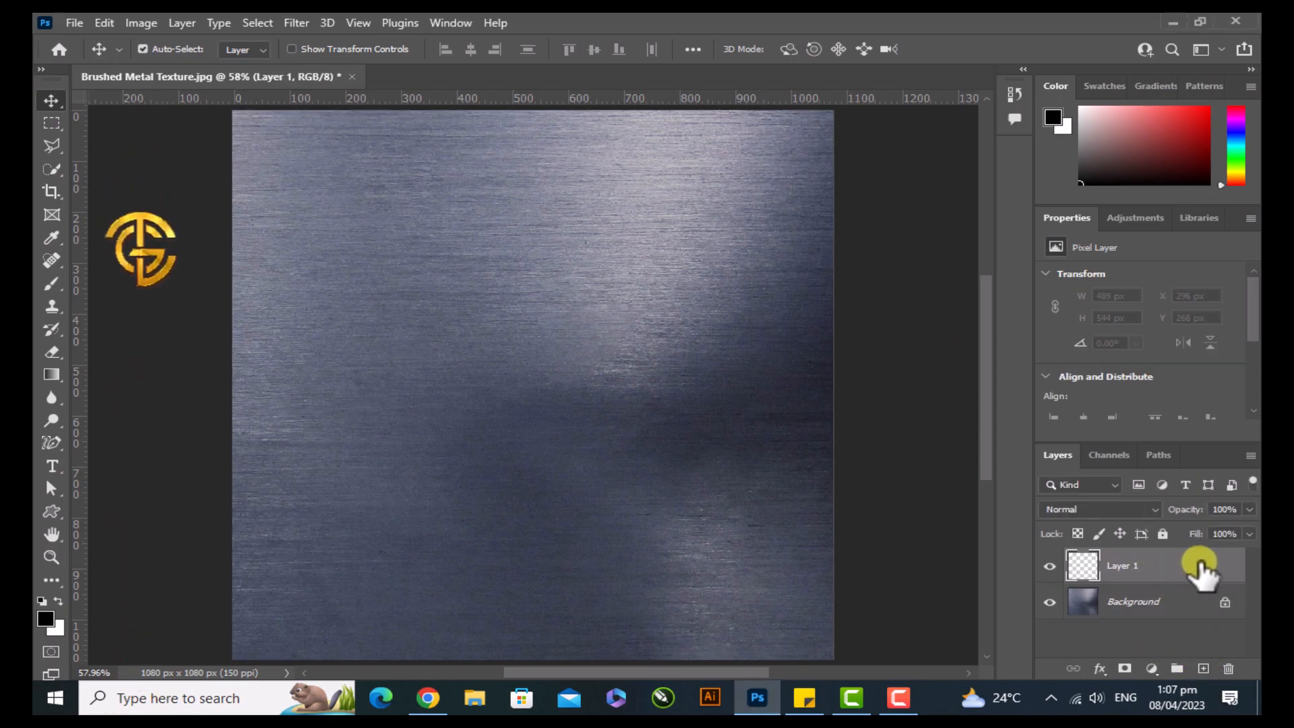
drag(62, 515, 163, 596)
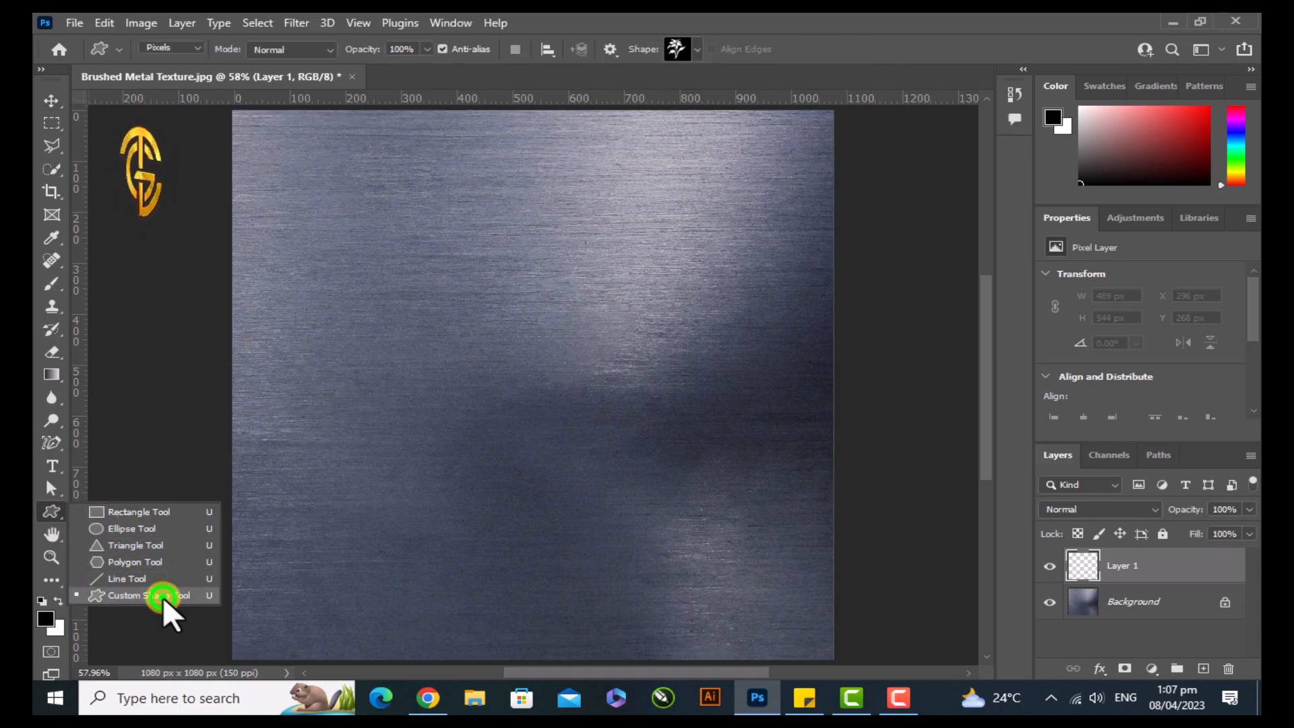
click(173, 47)
click(154, 87)
click(403, 48)
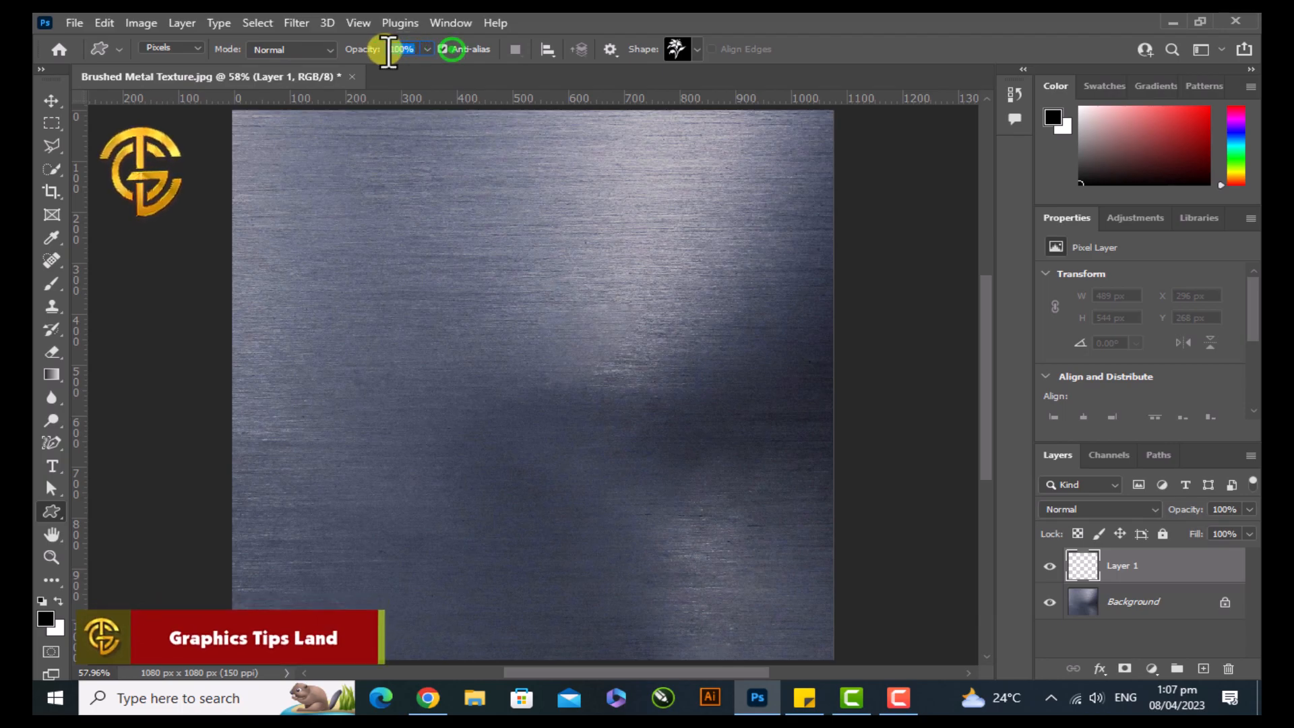
Draw the stemmed lily from the Flowers shapes on the new layer, about 523 × 582 px.
click(696, 47)
click(565, 330)
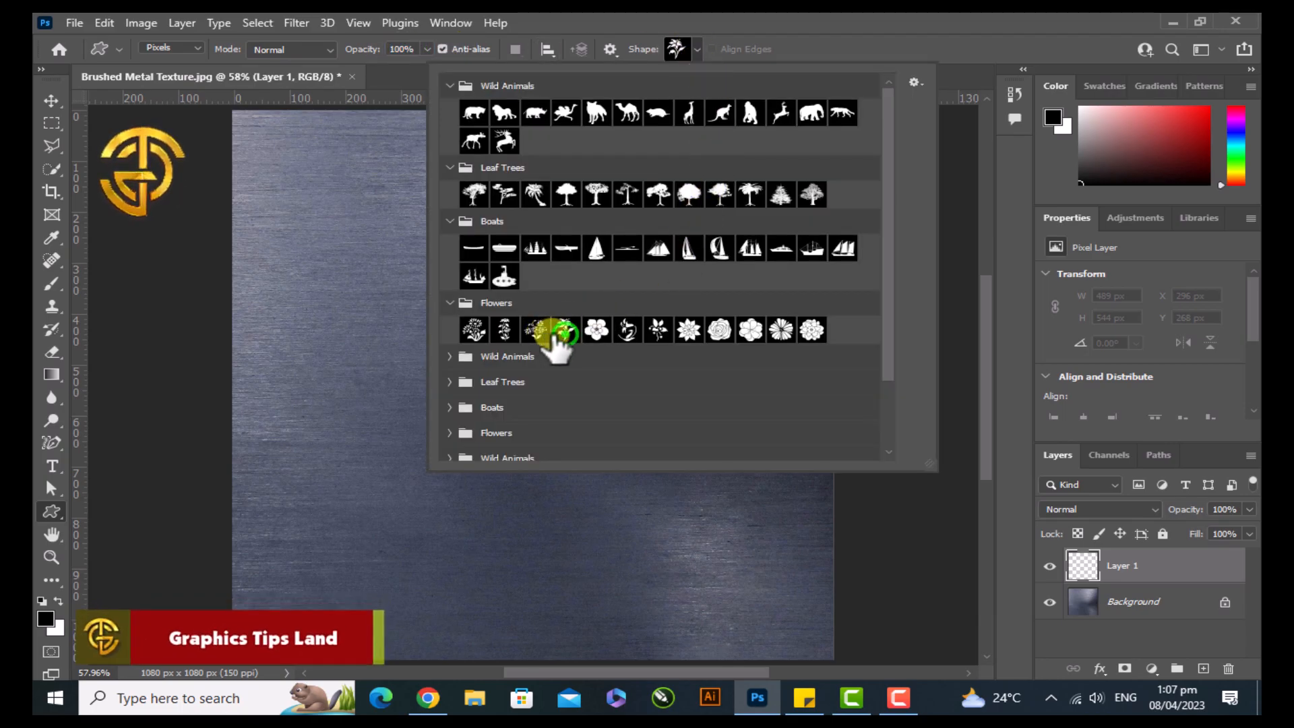
click(914, 39)
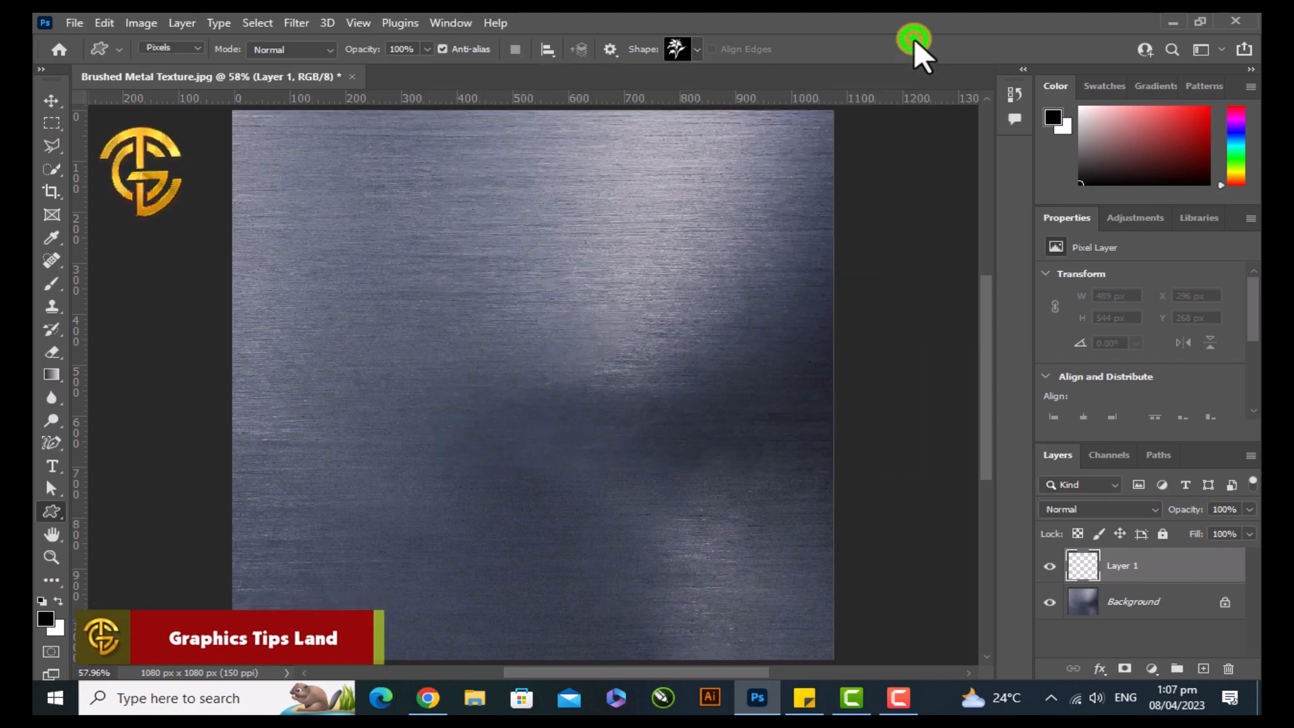
drag(439, 271, 586, 436)
Align the flower layer with the Background so it is centered vertically and horizontally on the canvas.
click(50, 101)
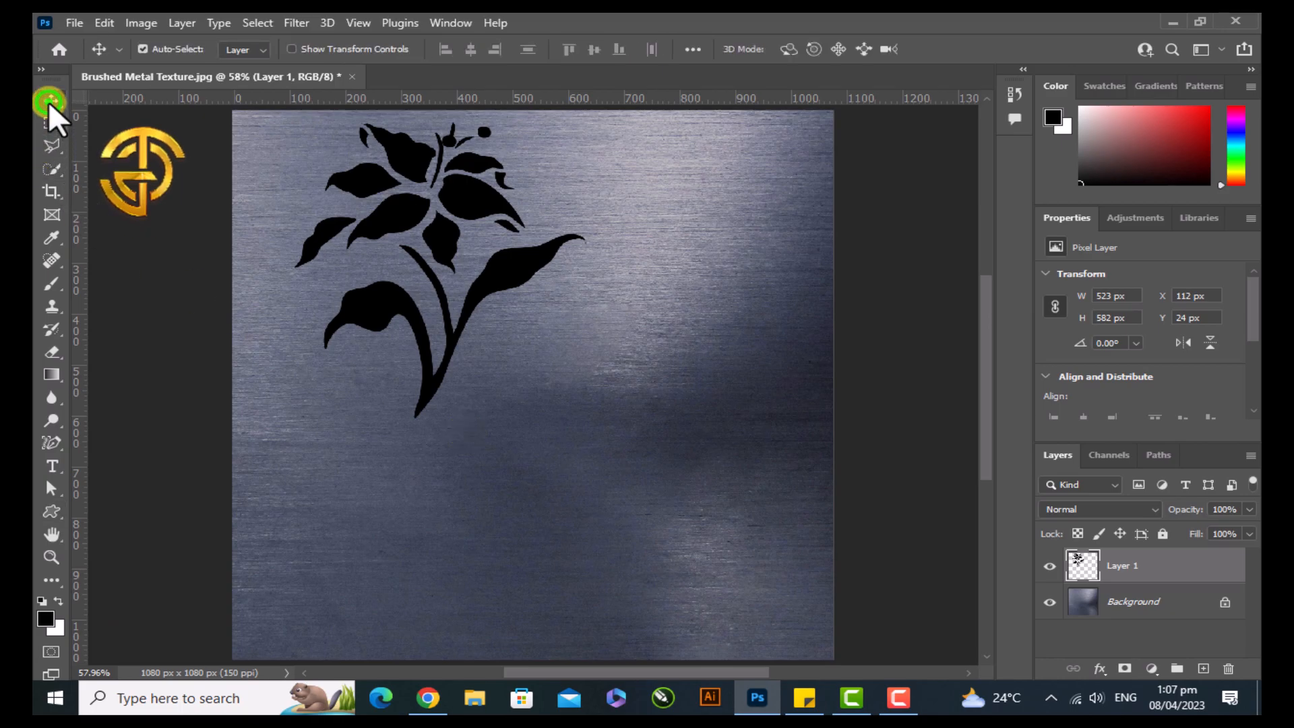
ctrl+click(1119, 569)
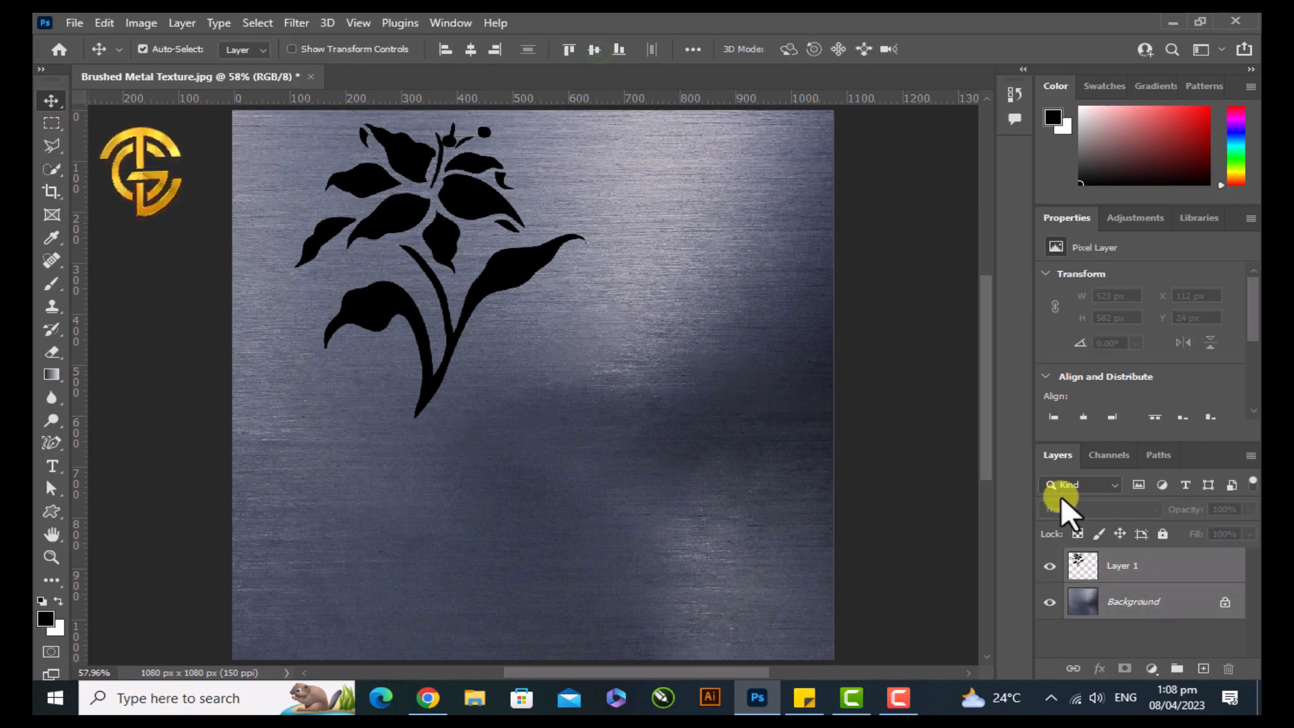
click(597, 50)
click(470, 48)
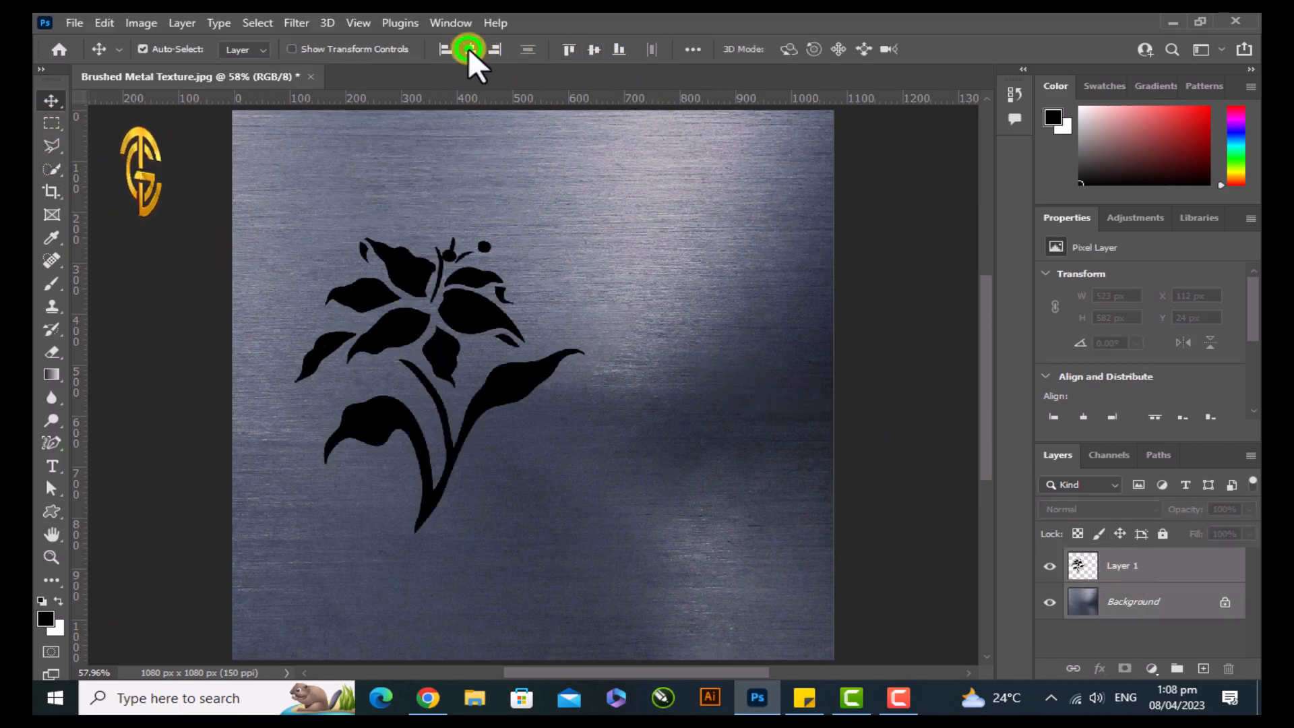
Convert the flower layer, Layer 1, to a smart object.
click(1167, 568)
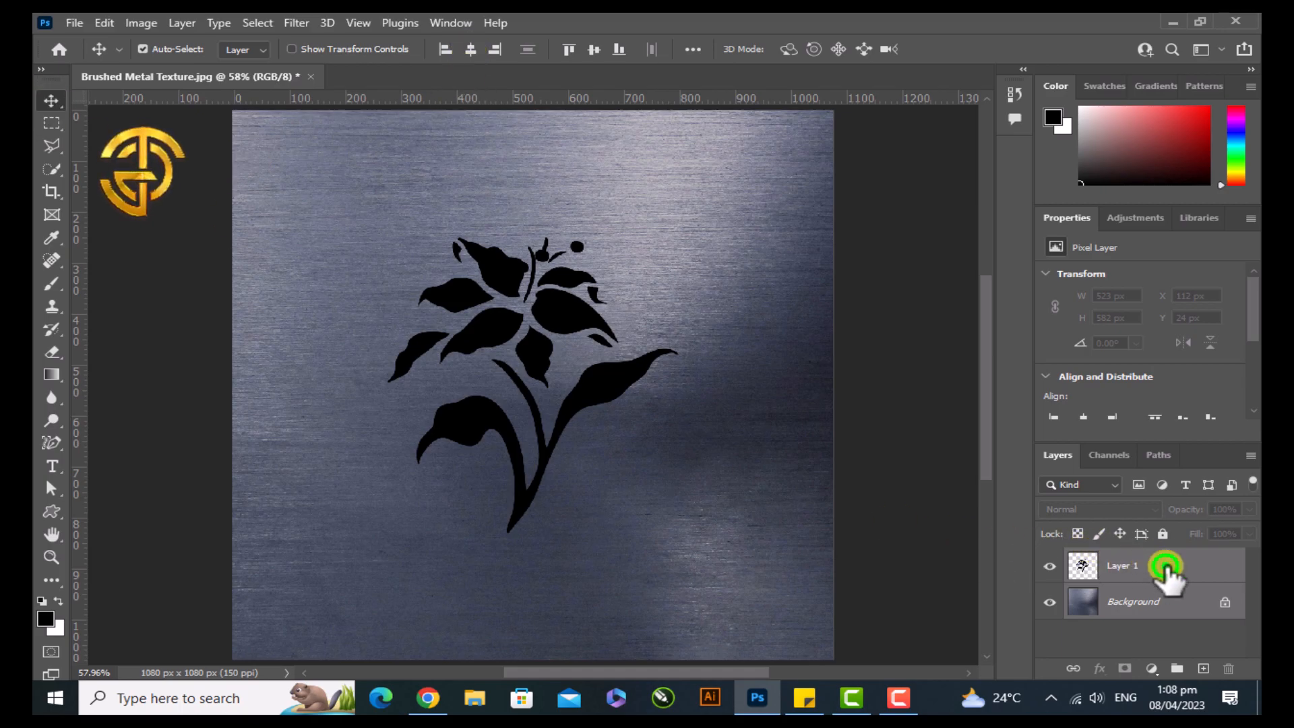
right_click(1152, 571)
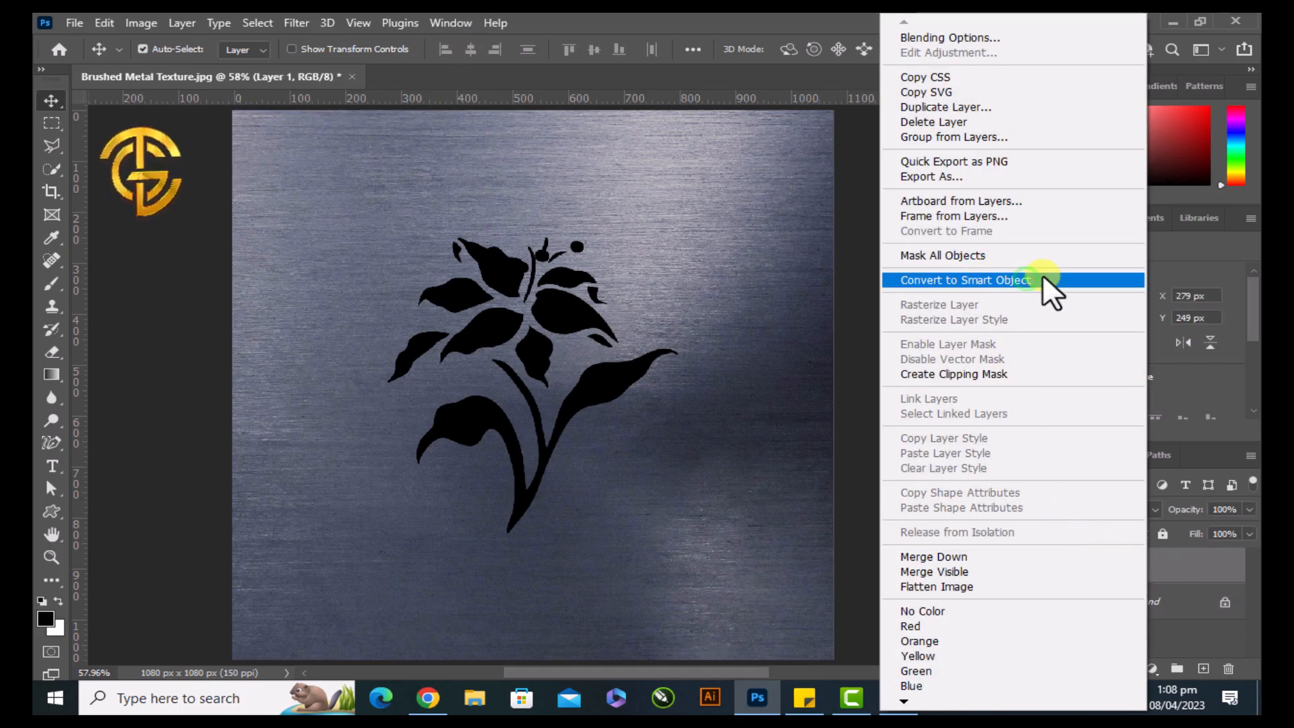
click(1026, 279)
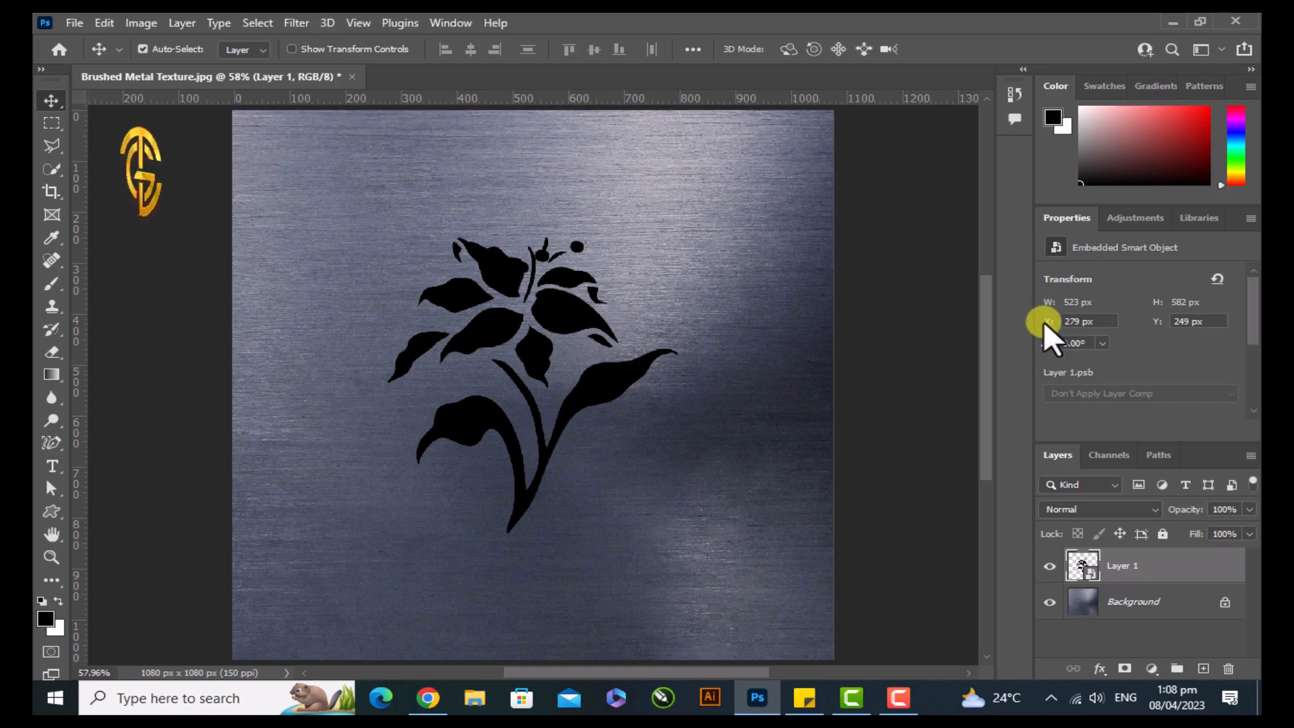
Set Layer 1's fill to 0% and duplicate the layer twice.
drag(1249, 529, 1203, 667)
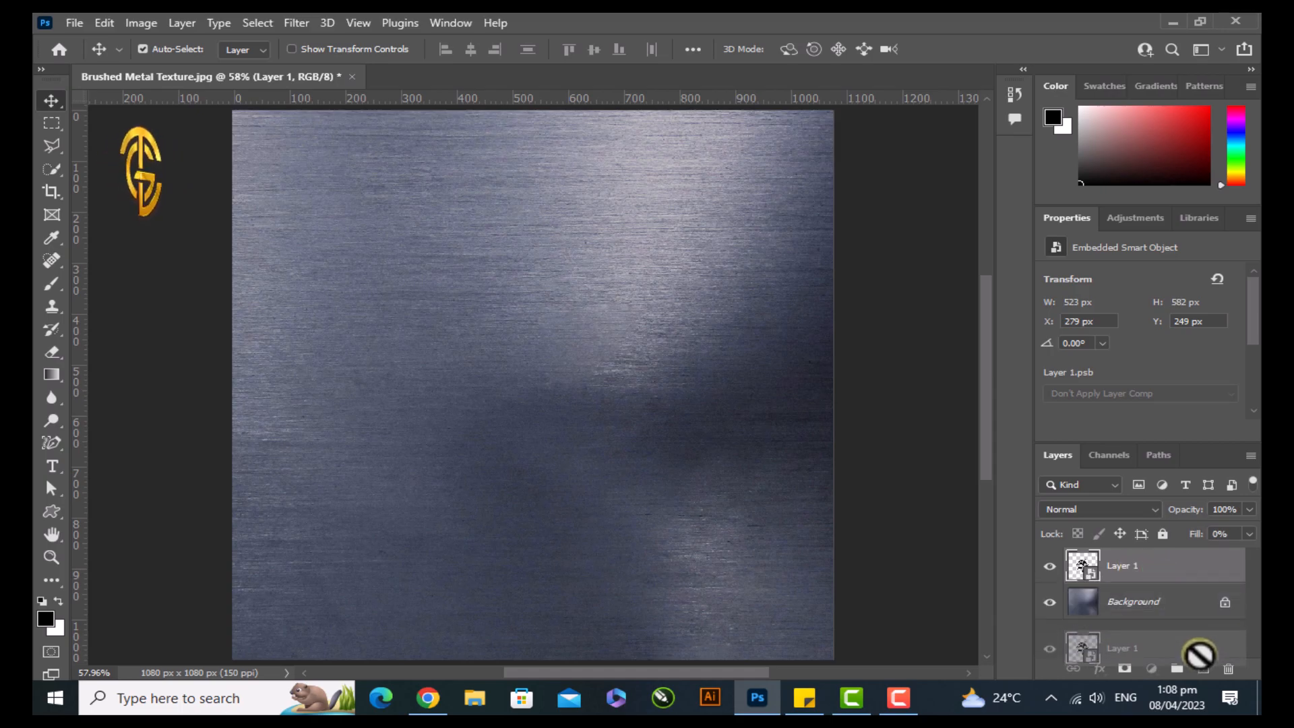
drag(1179, 573, 1203, 667)
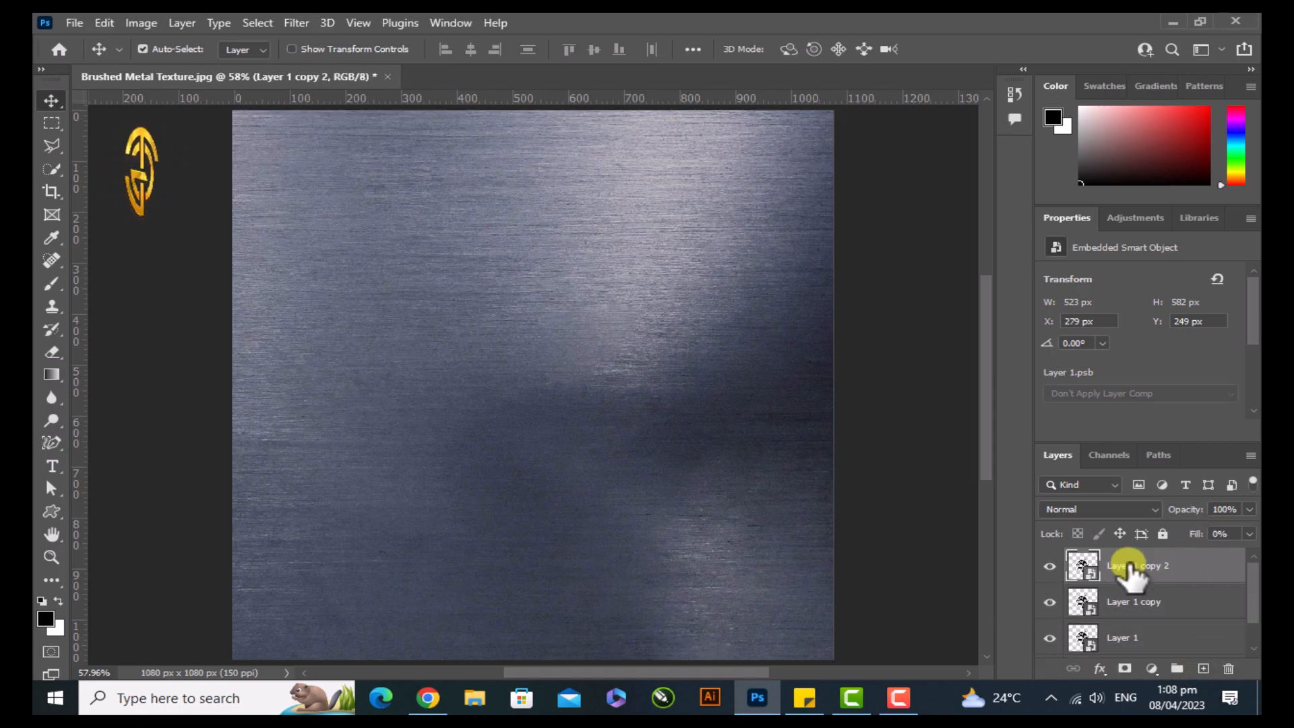
Add a Bevel & Emboss effect to the original Layer 1 with the Inner Bevel style and Smooth technique.
click(1155, 630)
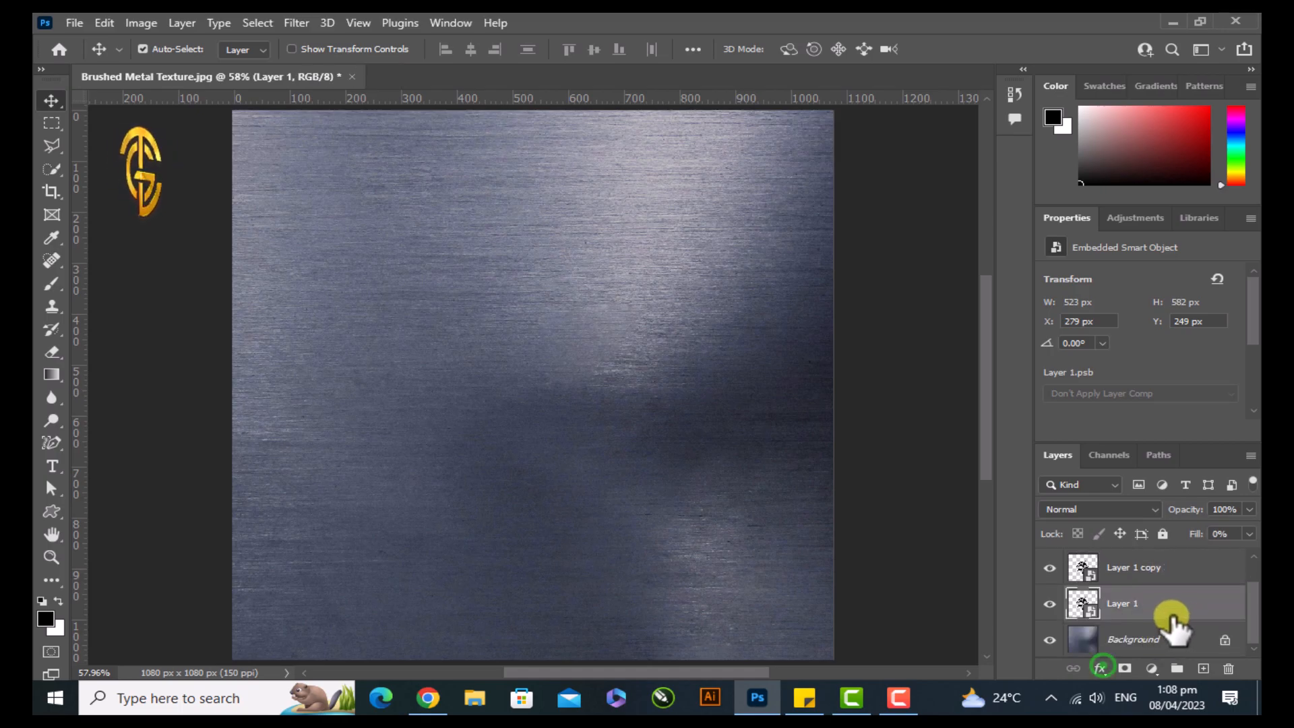
click(1100, 668)
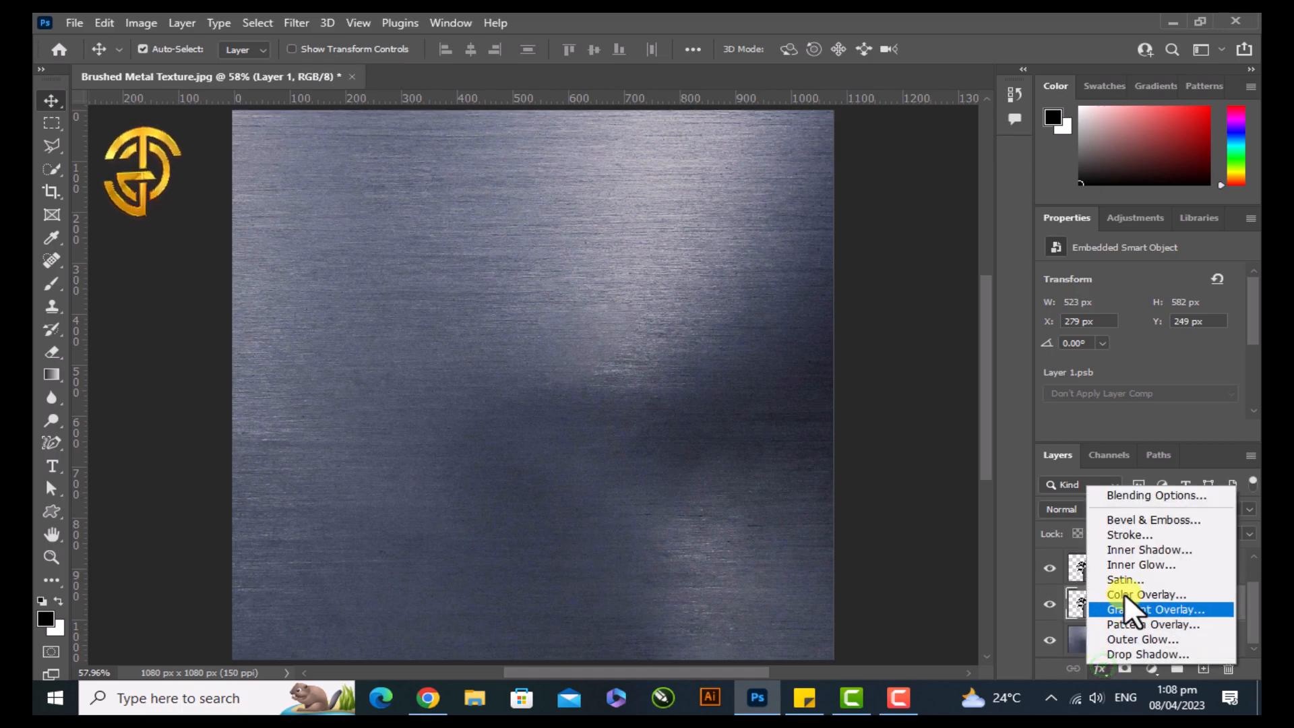
click(1167, 493)
drag(733, 184, 722, 168)
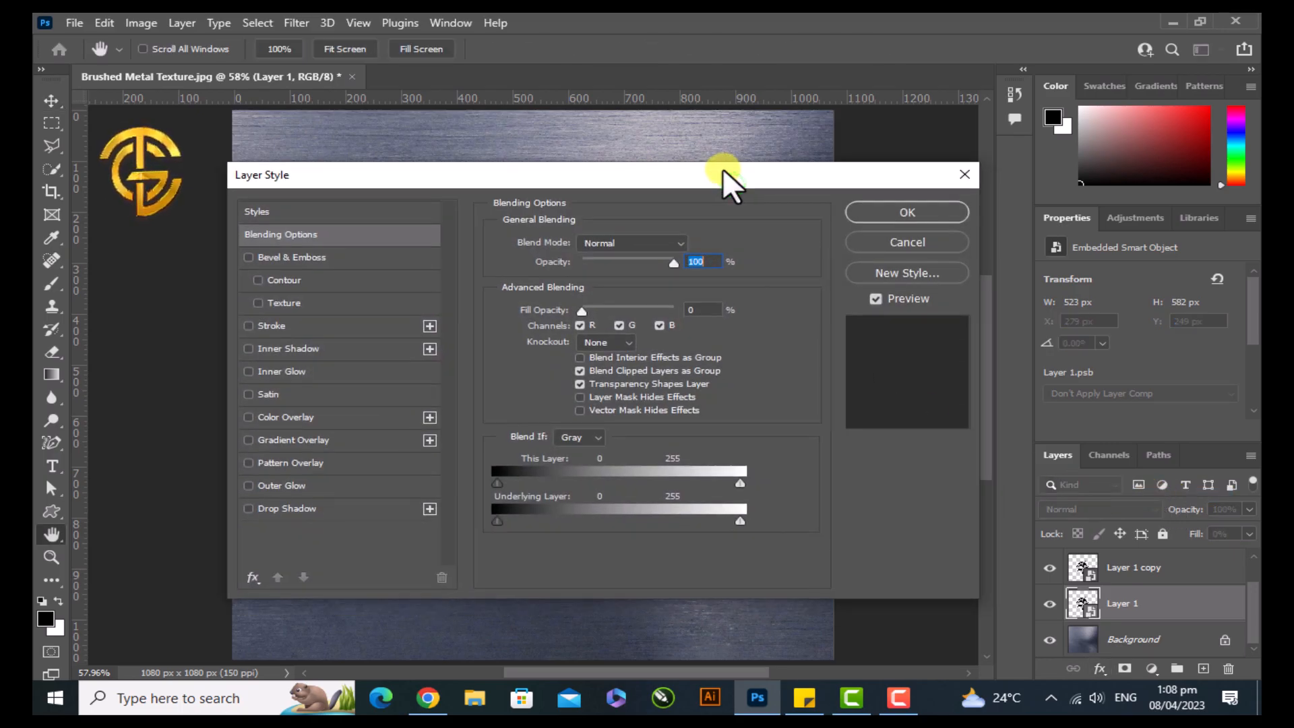
click(333, 257)
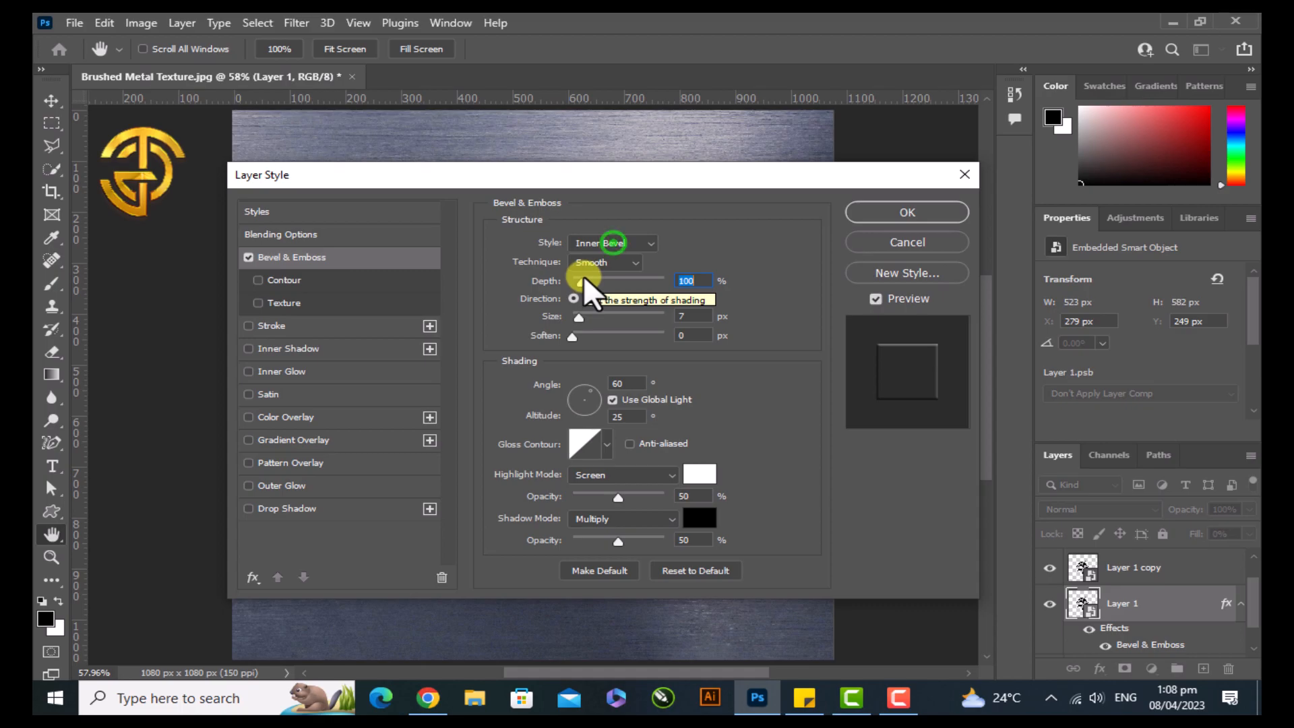
click(609, 248)
click(610, 271)
click(606, 263)
click(611, 277)
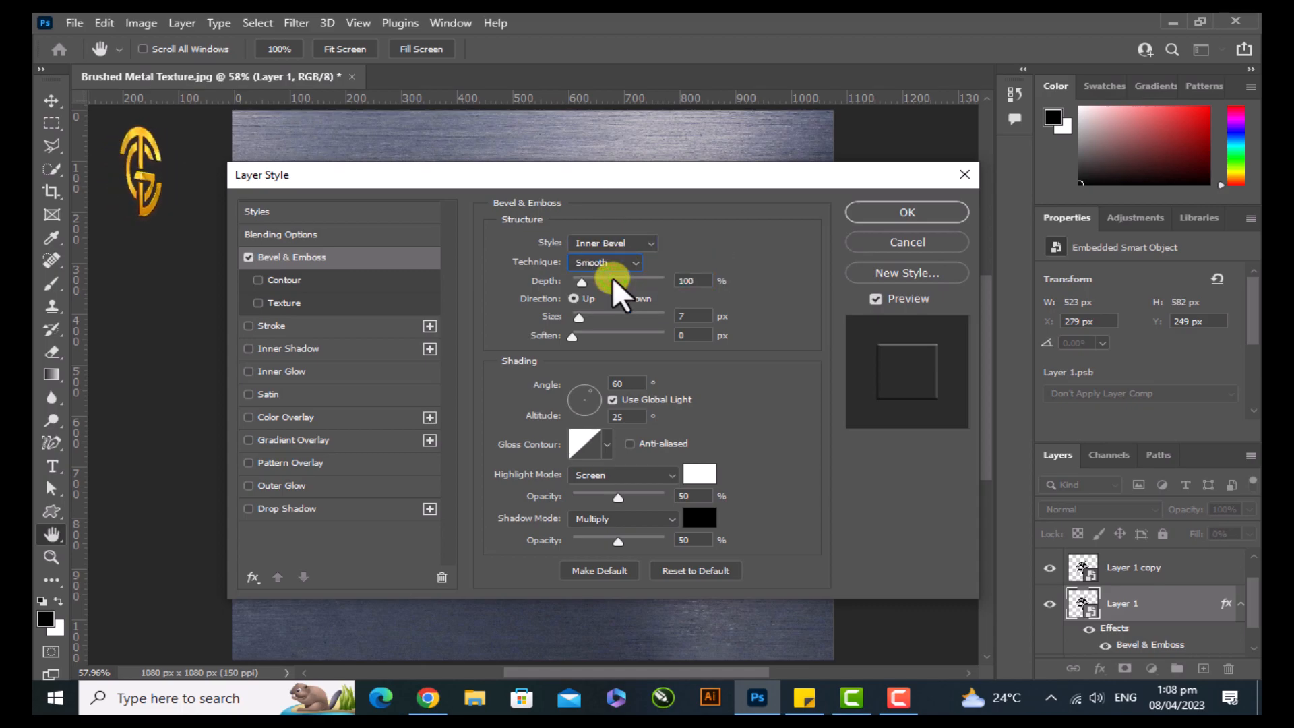
Set the bevel structure to 100% depth, direction Up, size 15 px and soften 10 px.
double_click(688, 281)
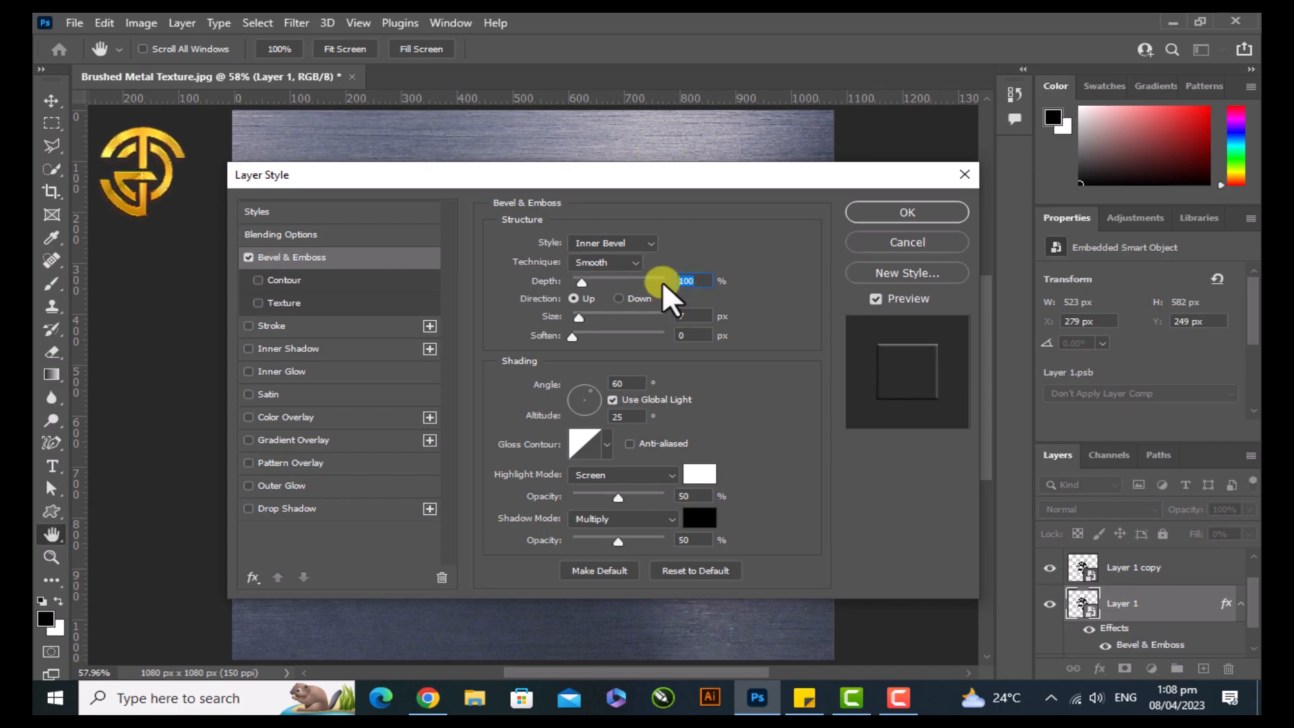
click(584, 298)
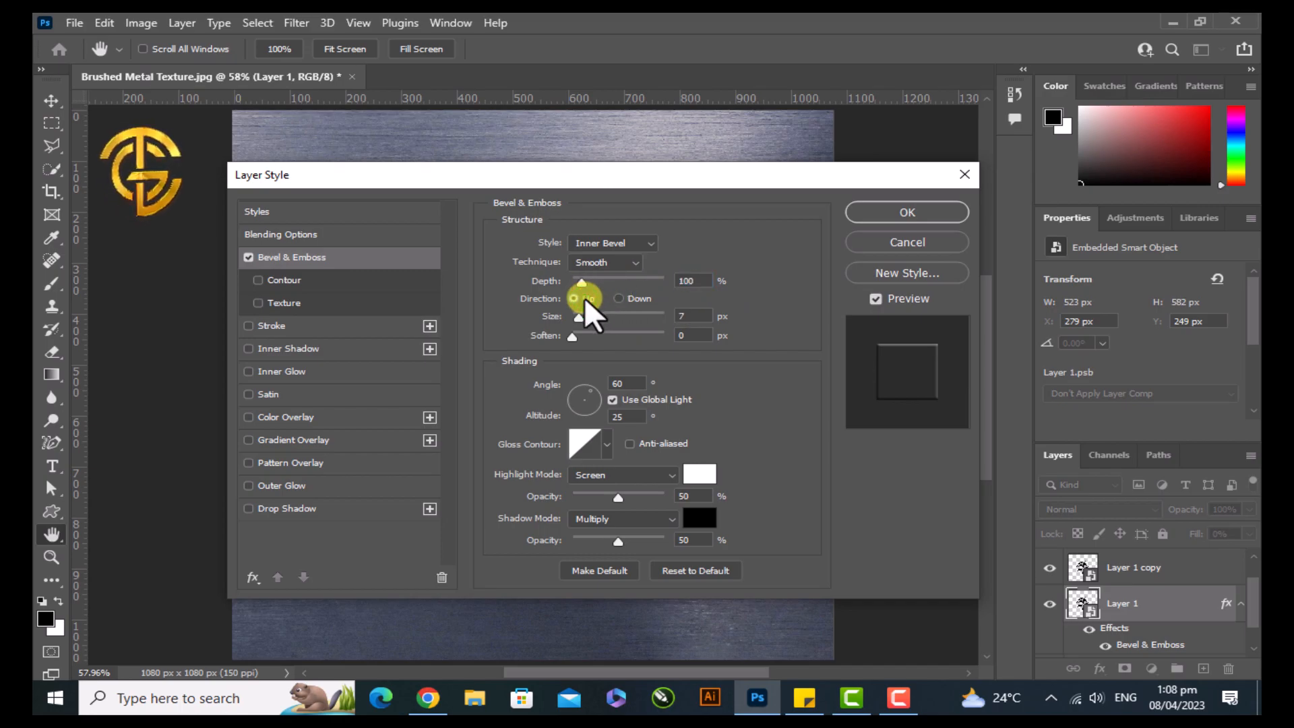
double_click(687, 316)
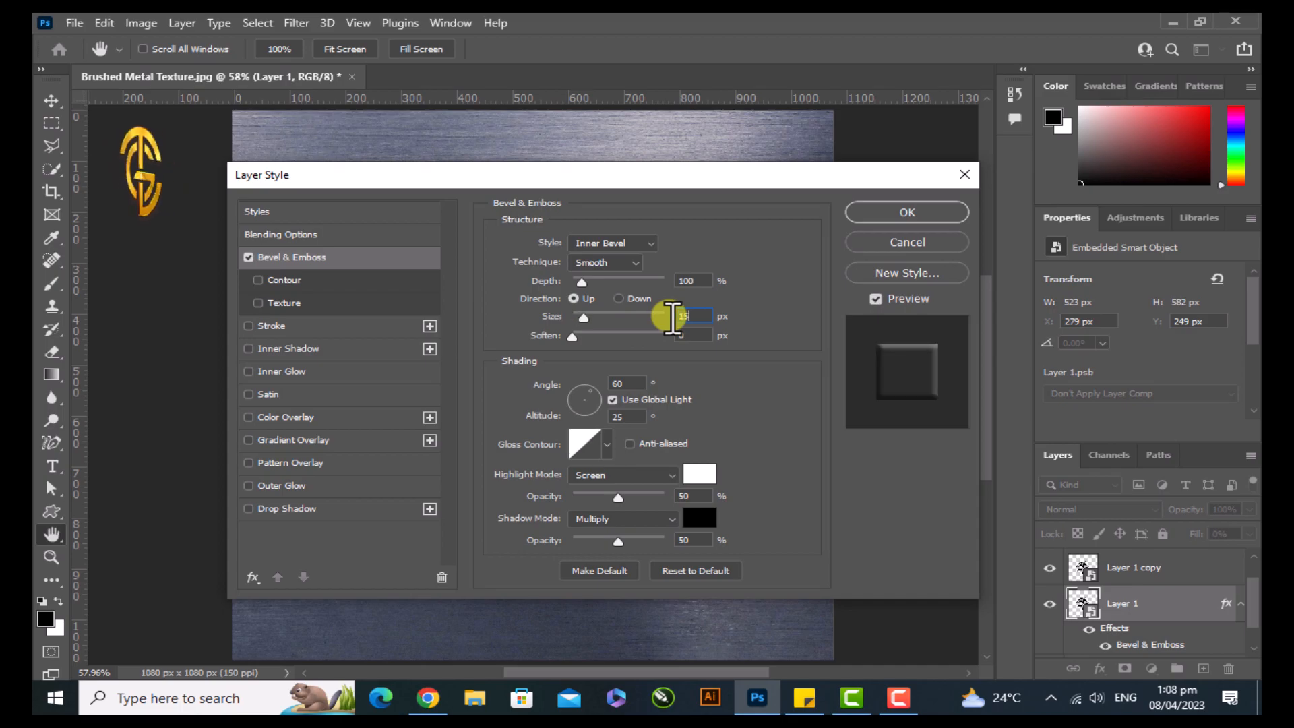
double_click(693, 335)
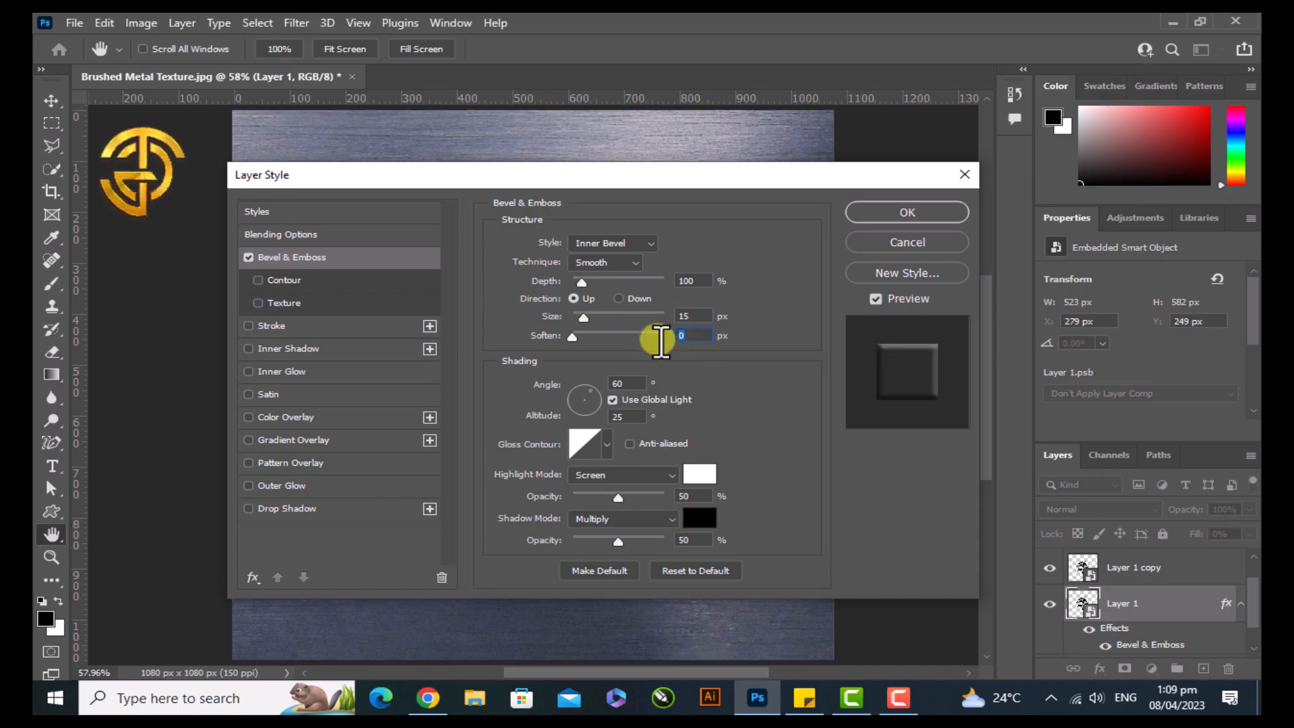
text(10)
Set the bevel shading to a 60° angle and 25° altitude with the Ring - Double gloss contour.
double_click(627, 383)
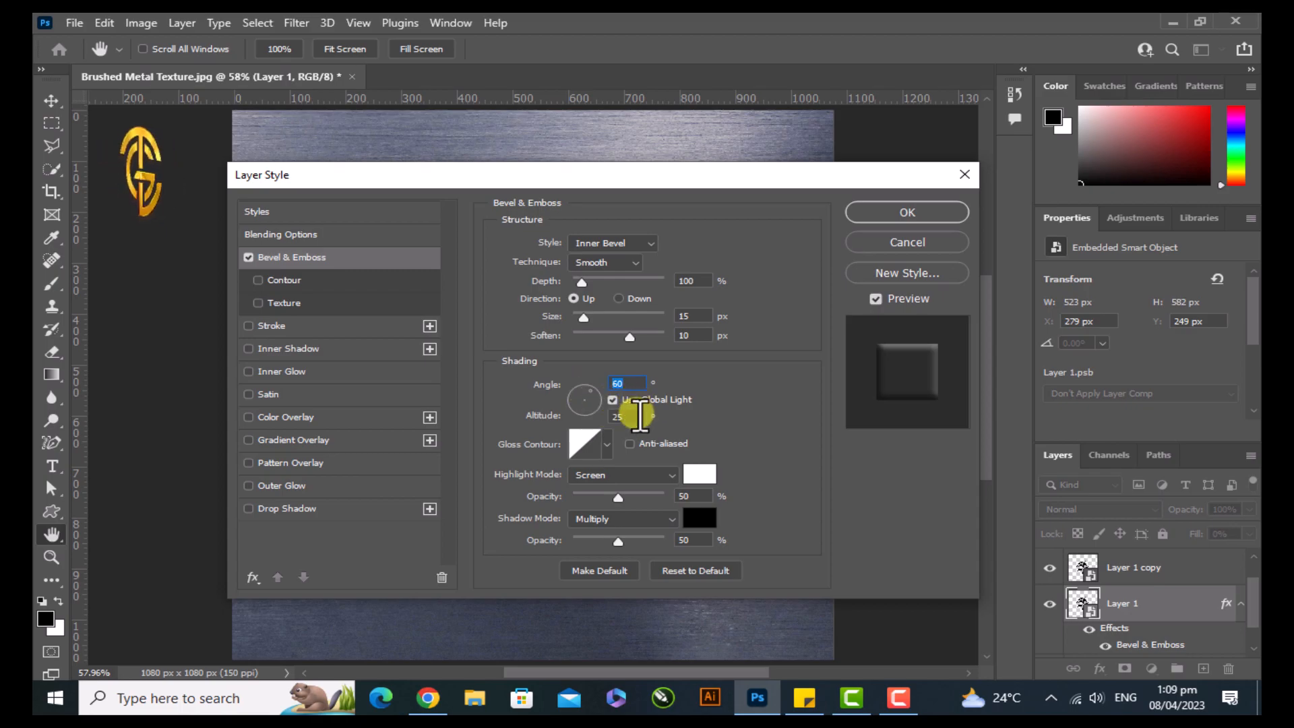
double_click(634, 418)
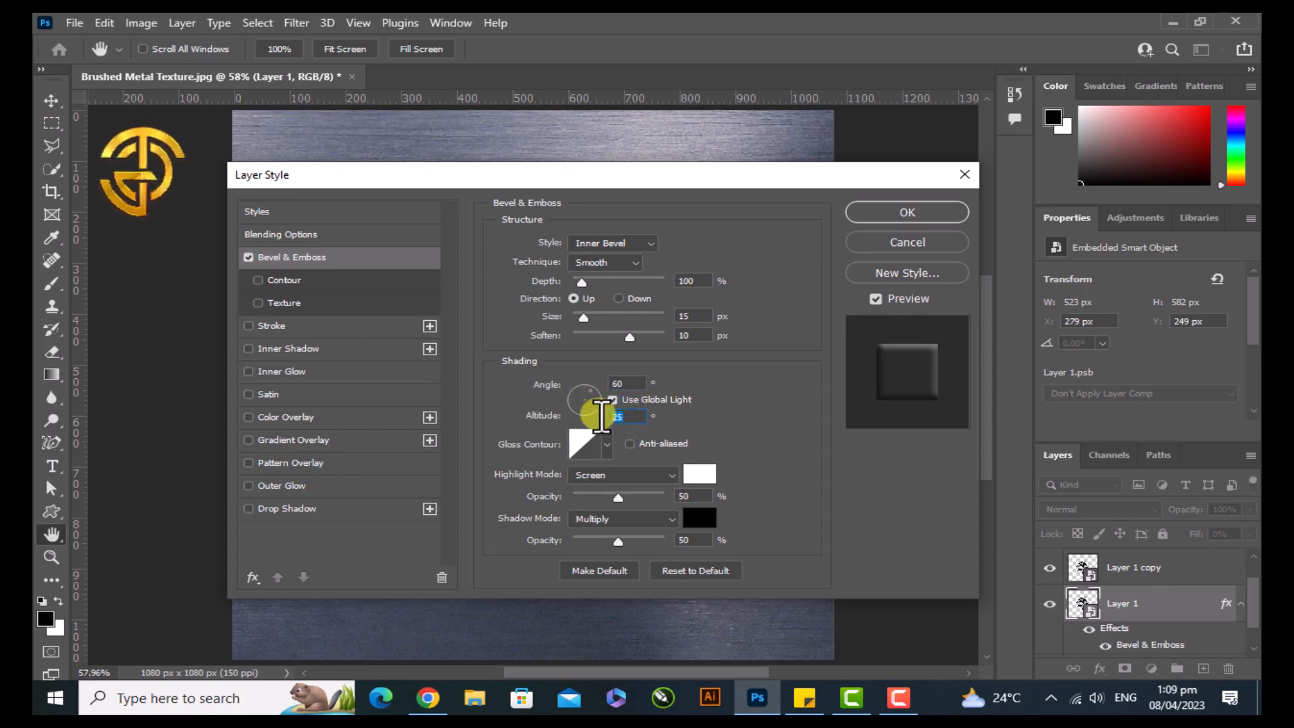
click(604, 450)
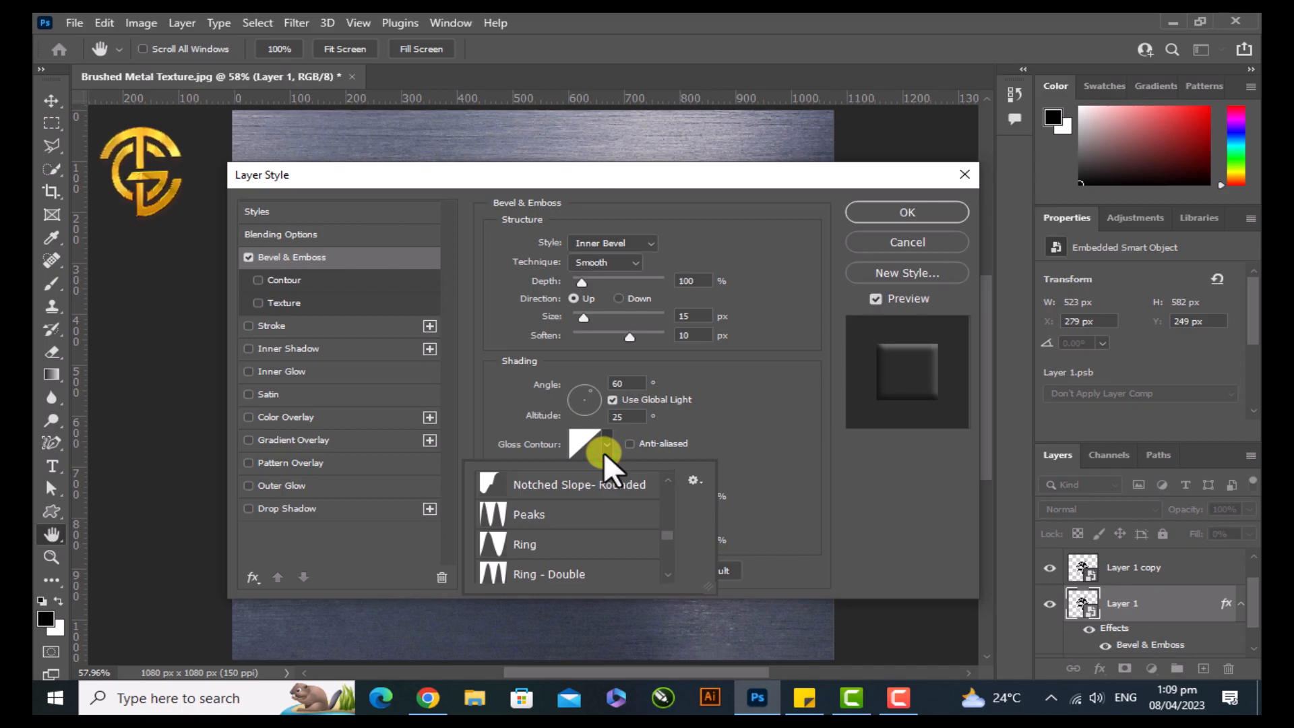
scroll(570, 541, down, 1)
scroll(570, 542, down, 1)
click(565, 547)
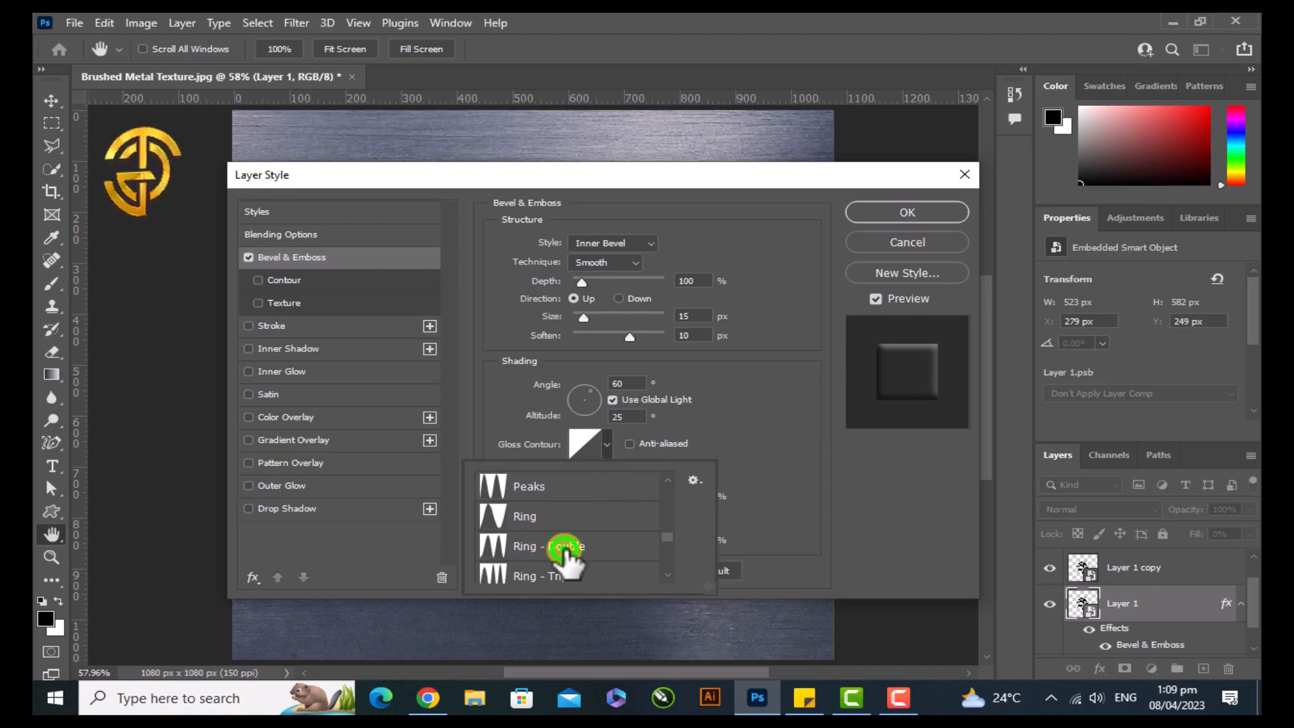
click(740, 438)
Set the bevel highlight to white in Screen mode at 70% opacity and the shadow opacity to 0%.
click(641, 479)
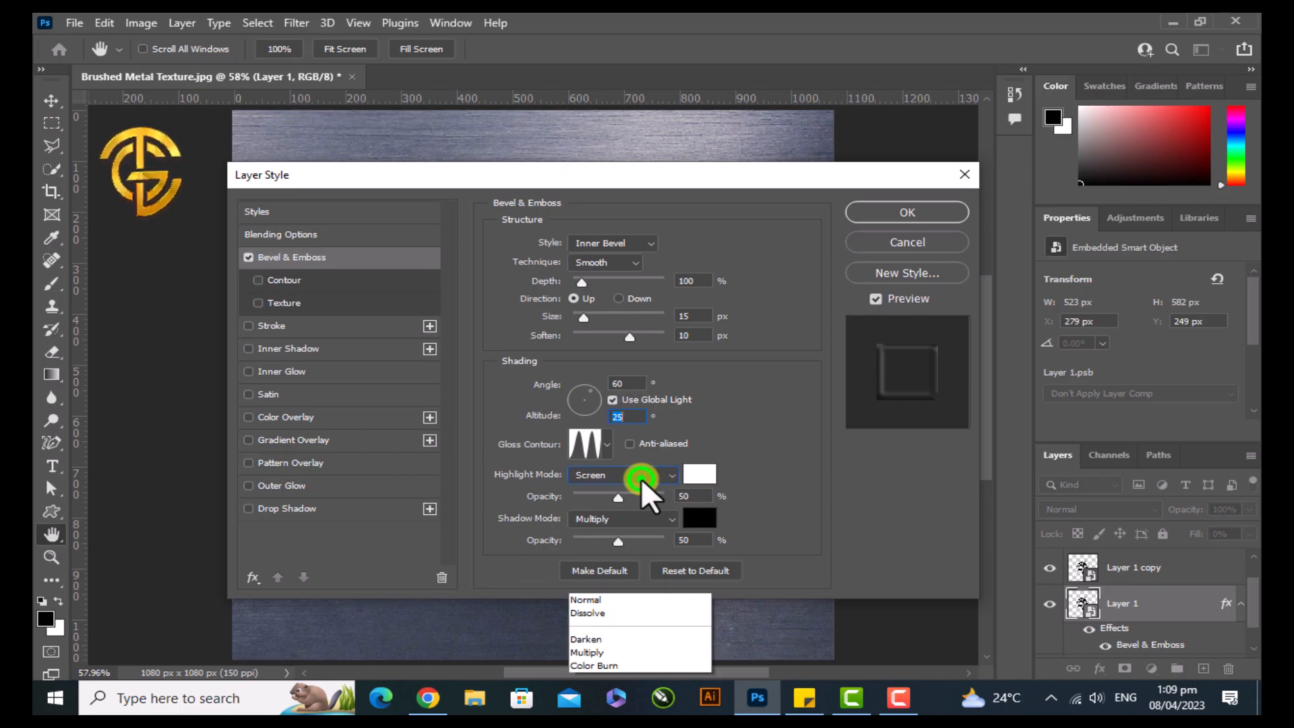
click(640, 389)
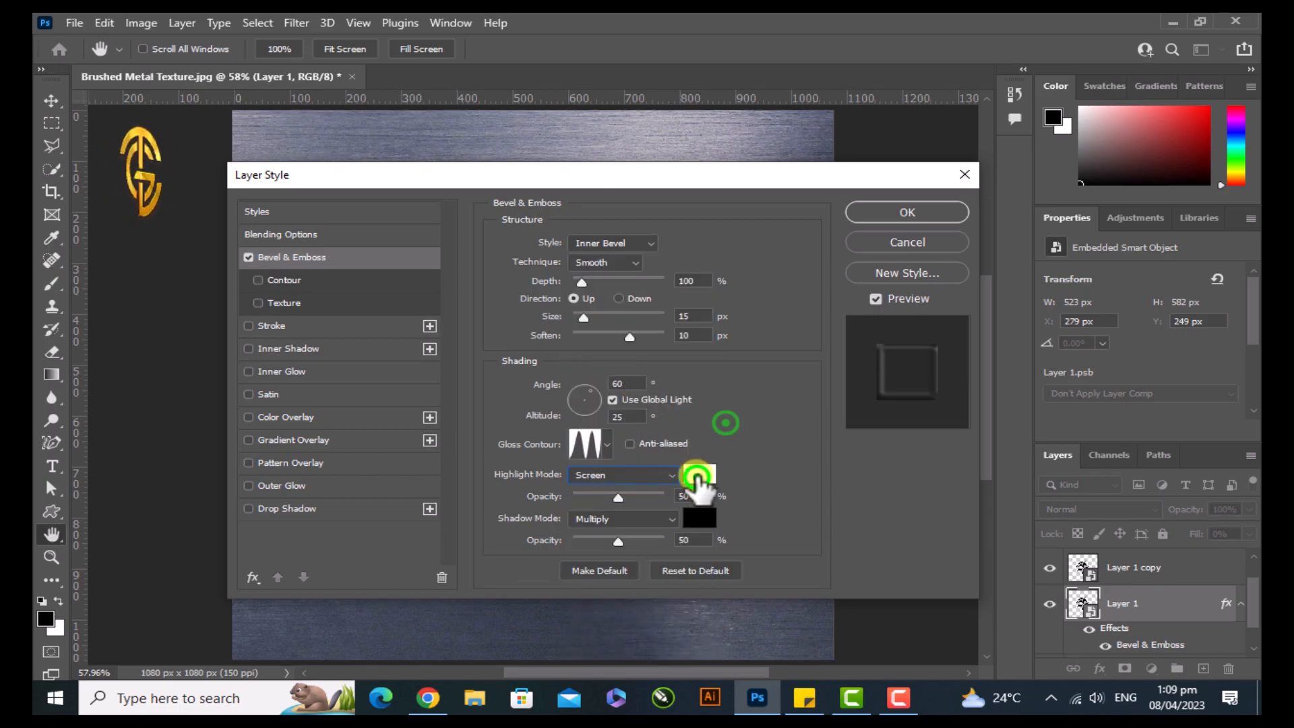
click(694, 475)
click(1115, 298)
click(701, 497)
text(70)
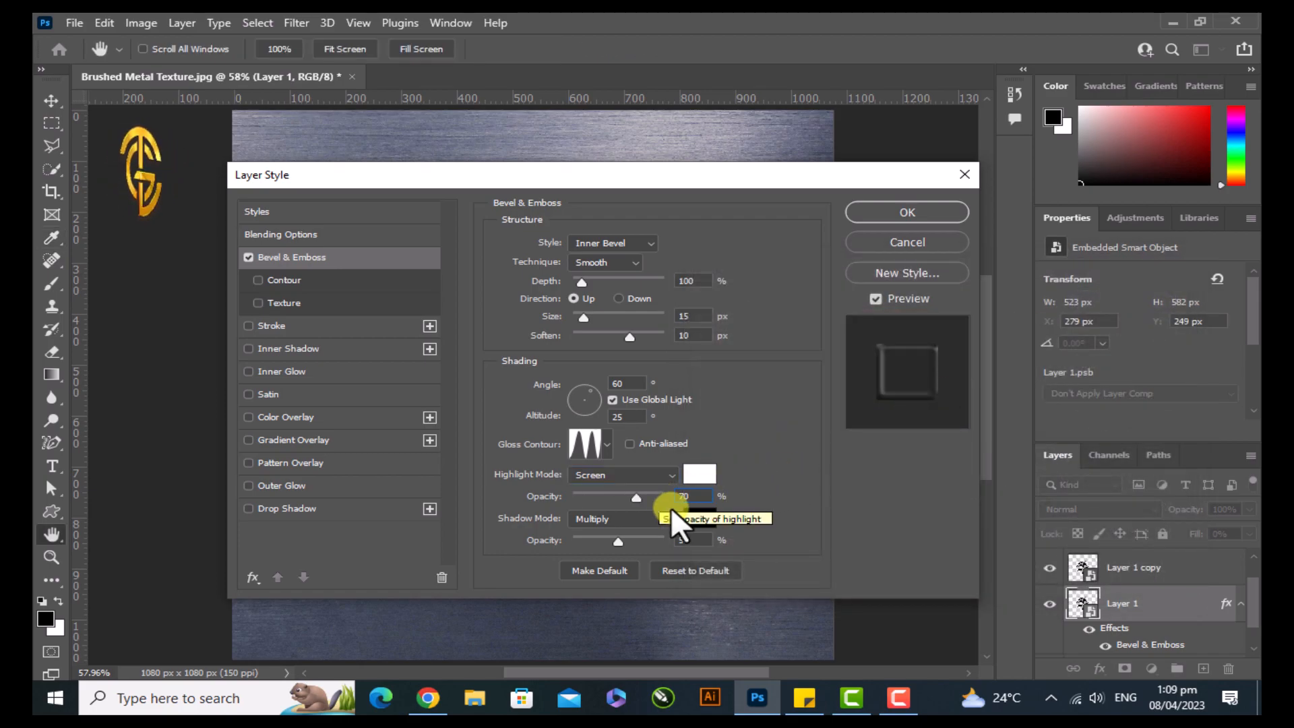
click(704, 536)
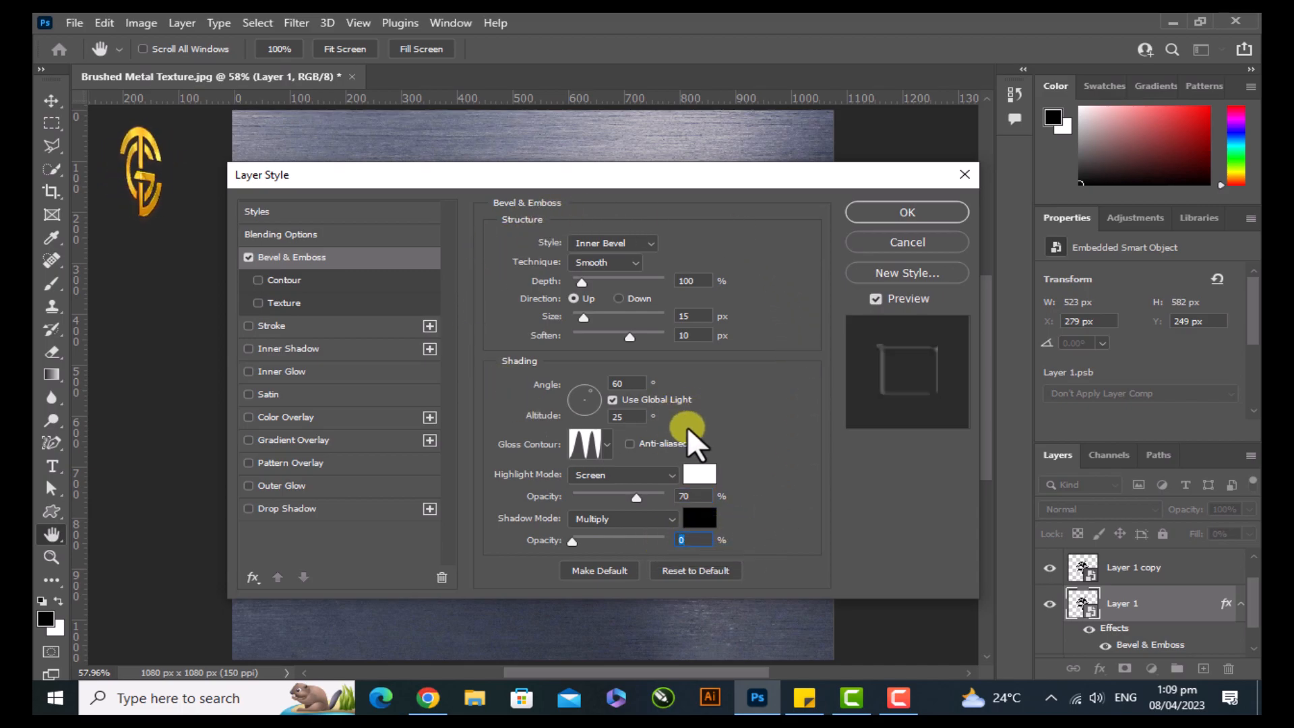
Enable the bevel's Contour option with the Valley - Low contour at 100% range.
click(305, 280)
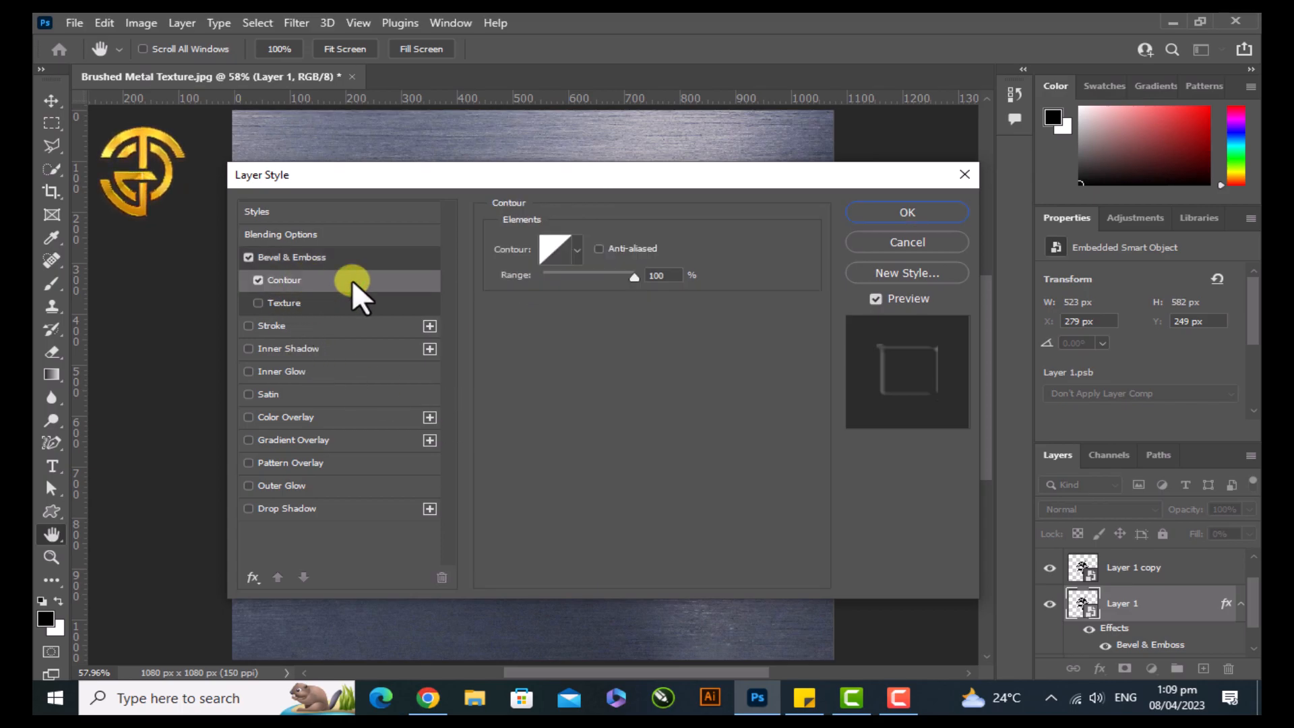
click(574, 252)
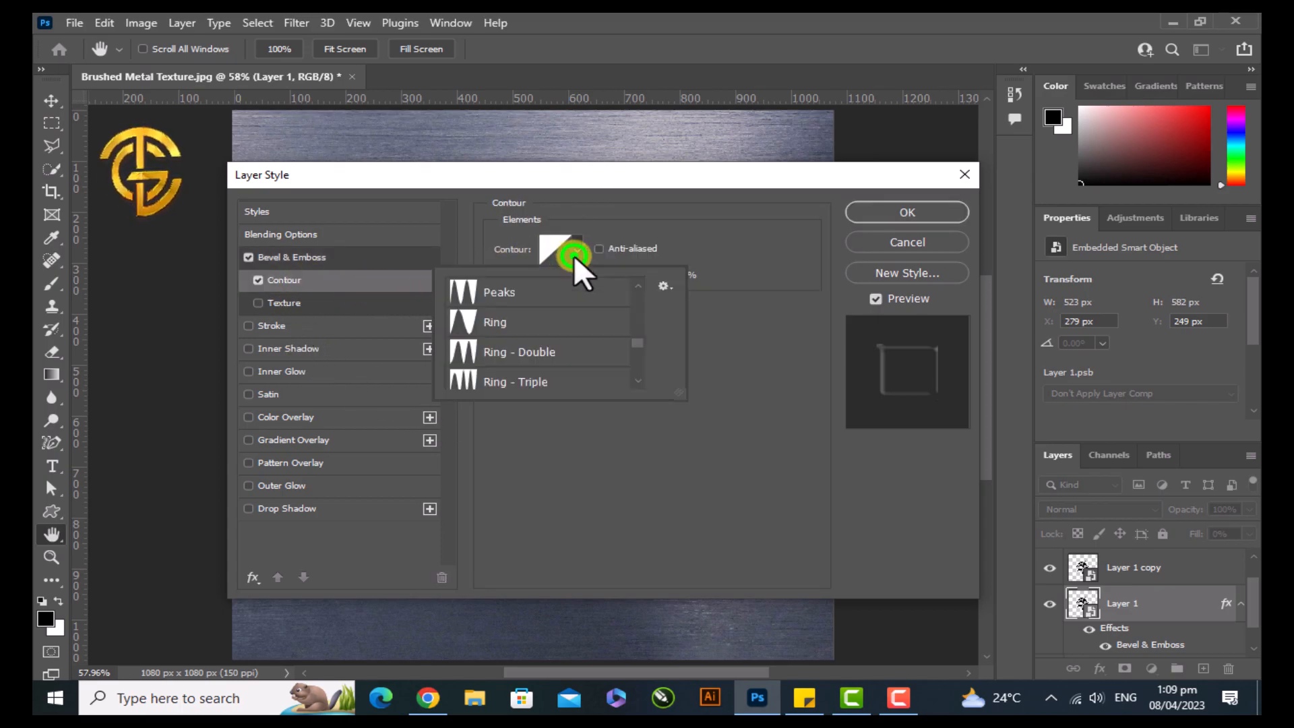
scroll(549, 358, up, 1)
scroll(555, 370, down, 3)
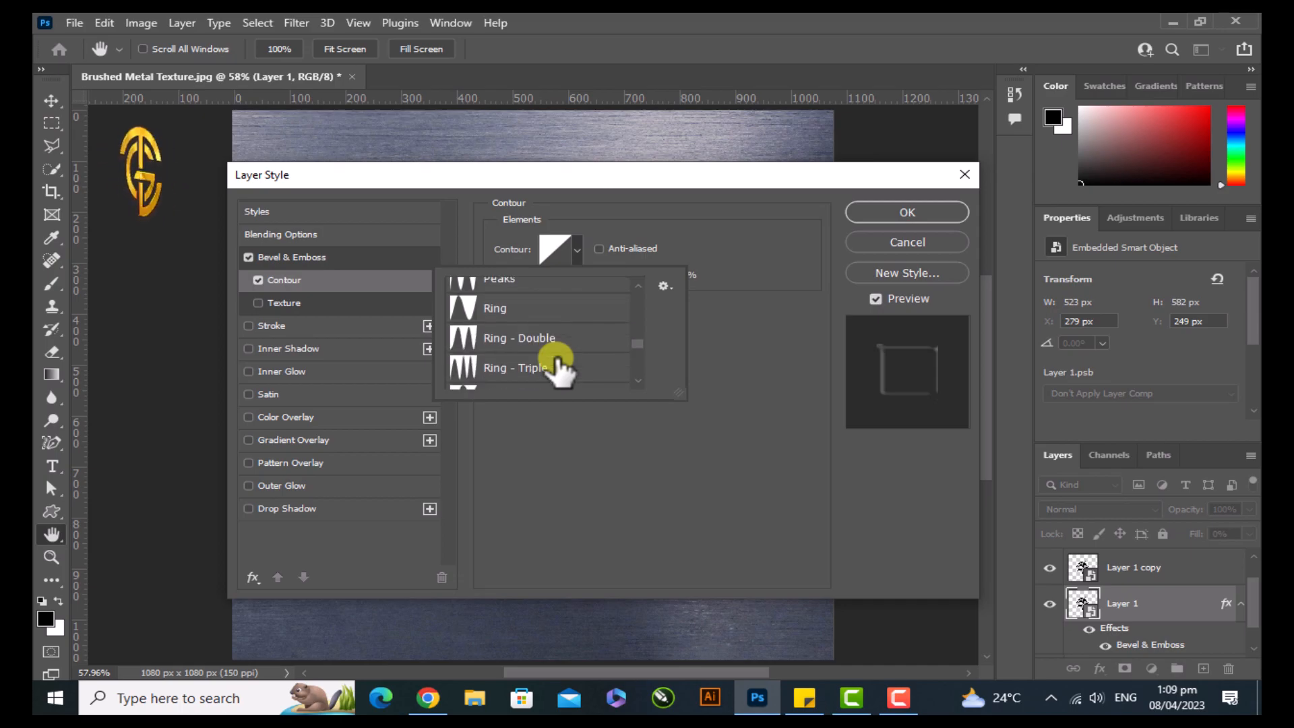
scroll(557, 366, down, 5)
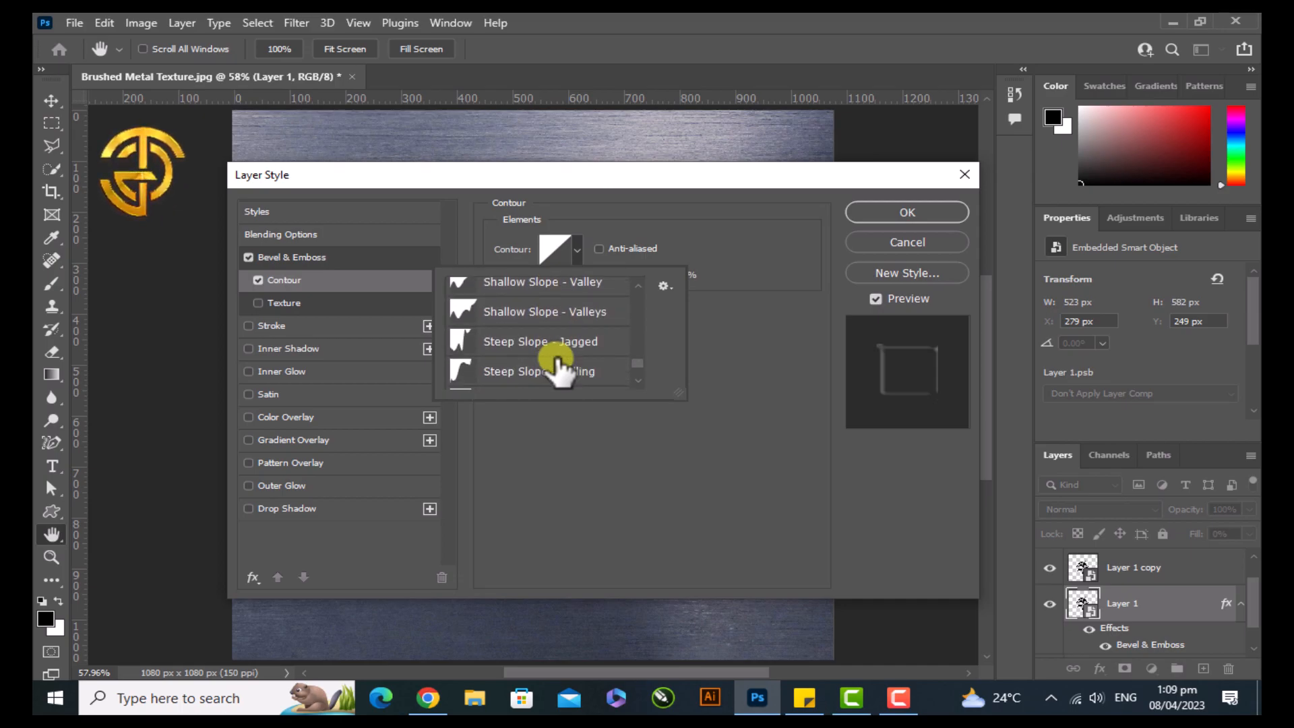
scroll(557, 359, down, 2)
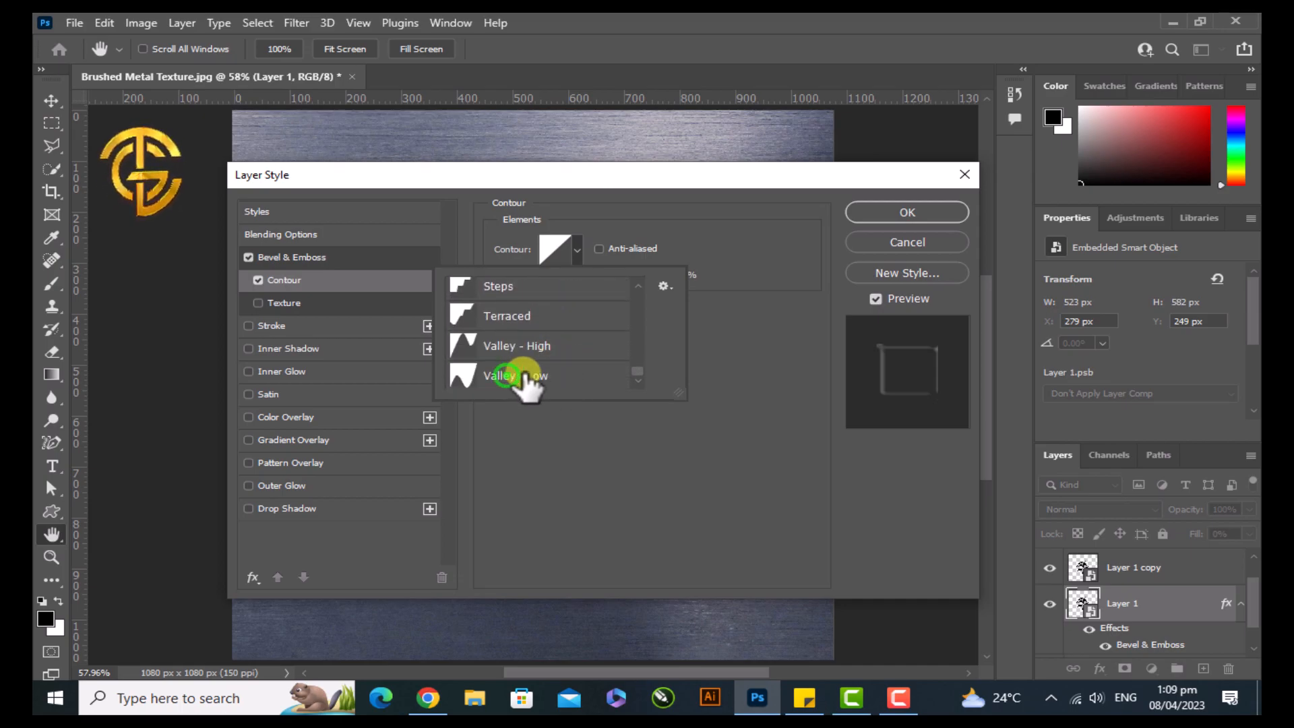
click(507, 377)
click(756, 358)
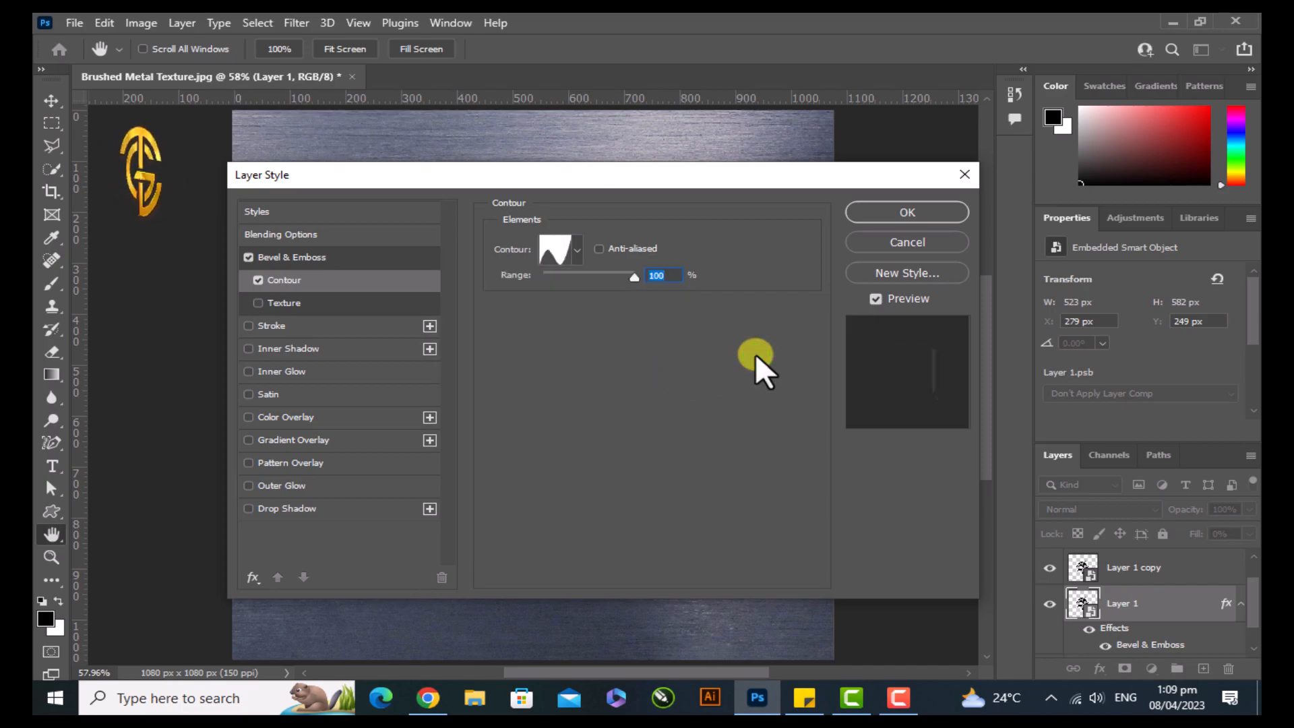
click(667, 274)
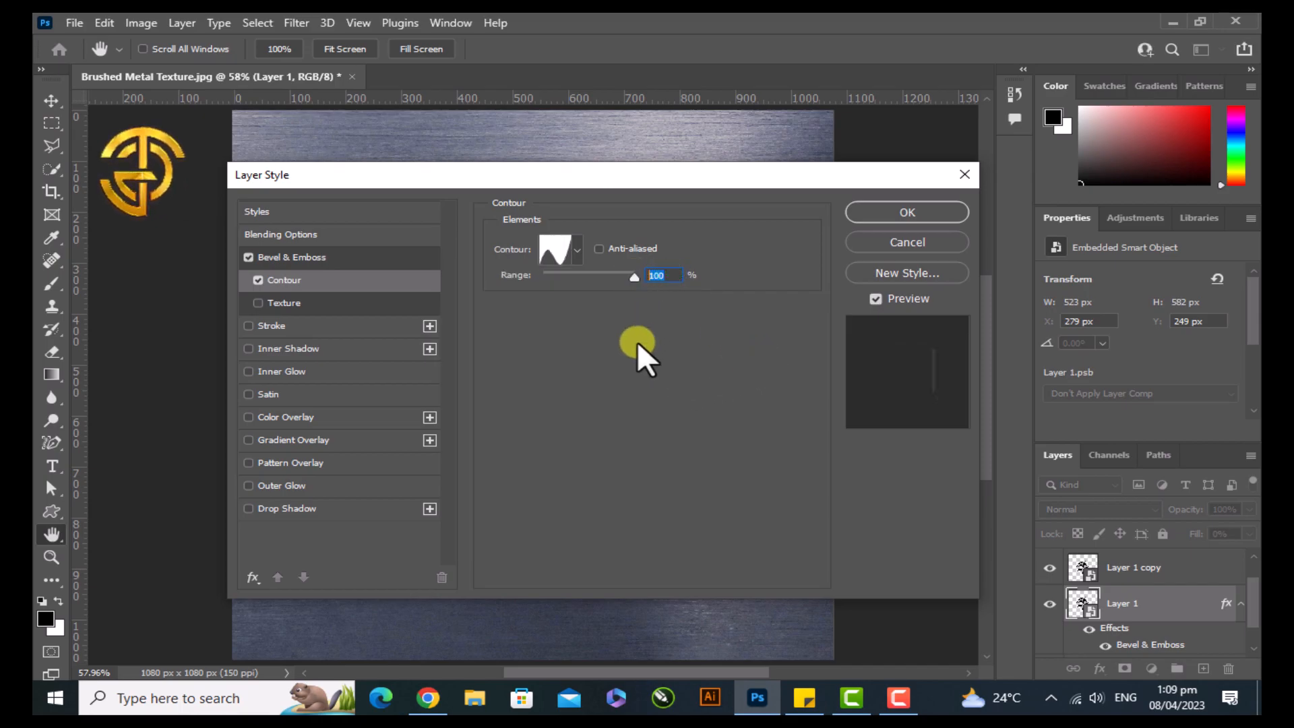
Add an Inner Glow effect in Overlay blend mode at 30% opacity with 0% noise.
click(308, 372)
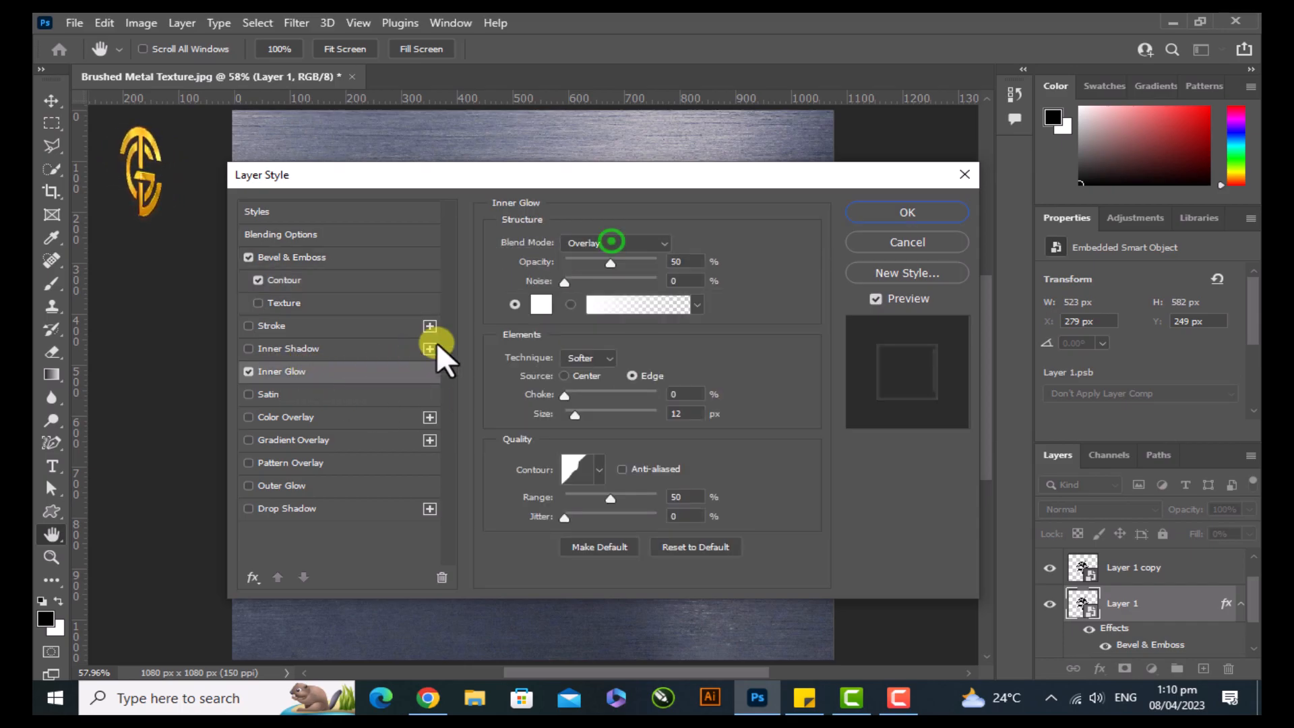
click(612, 240)
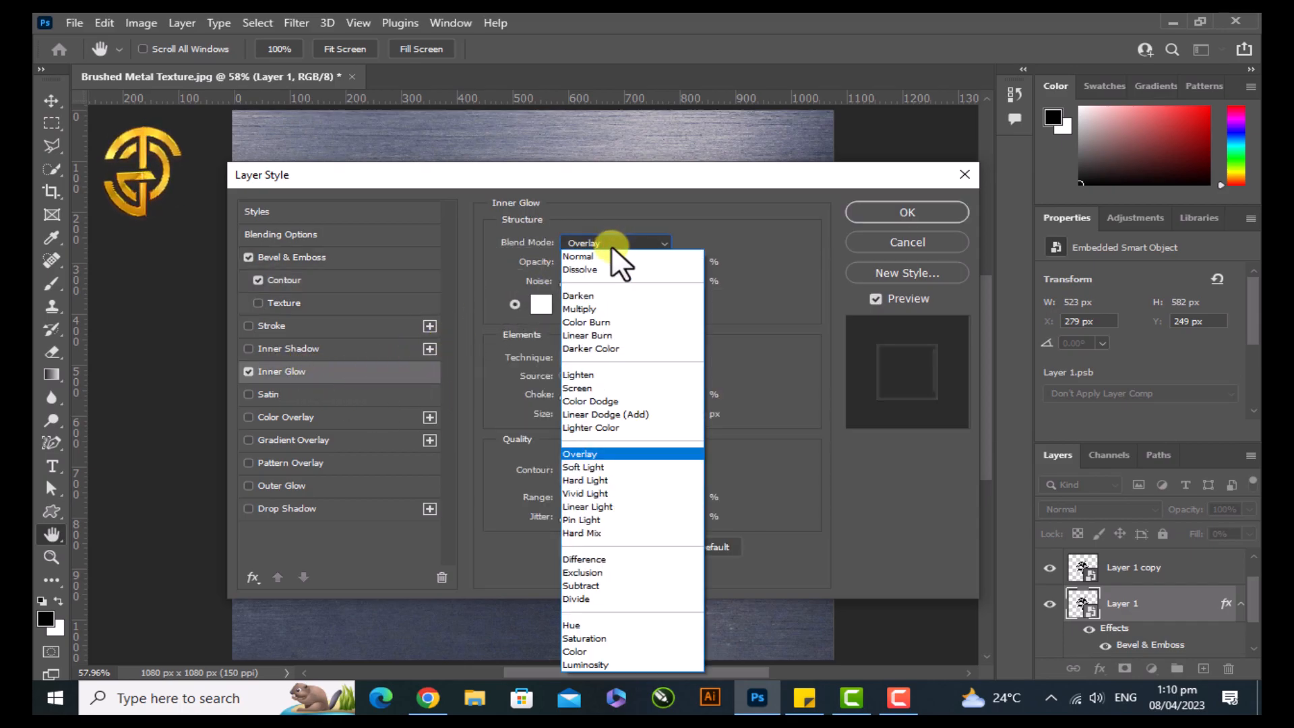
click(604, 451)
click(687, 261)
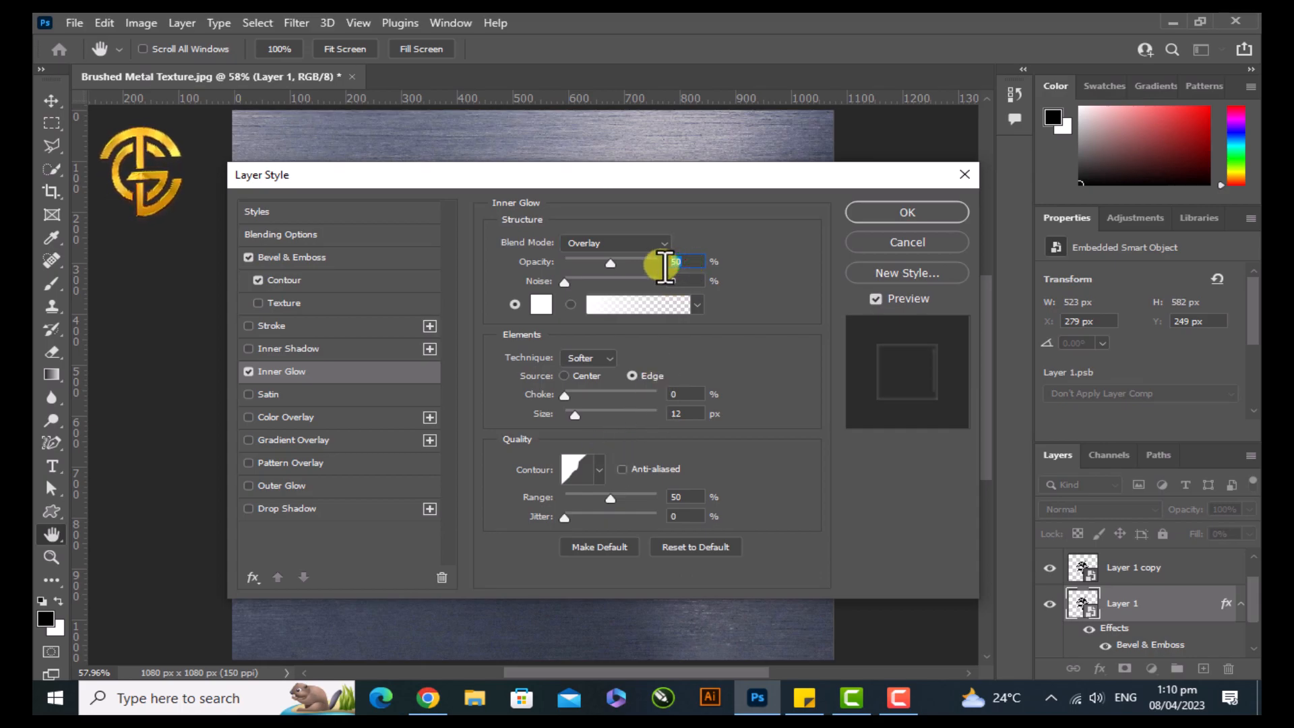
text(30)
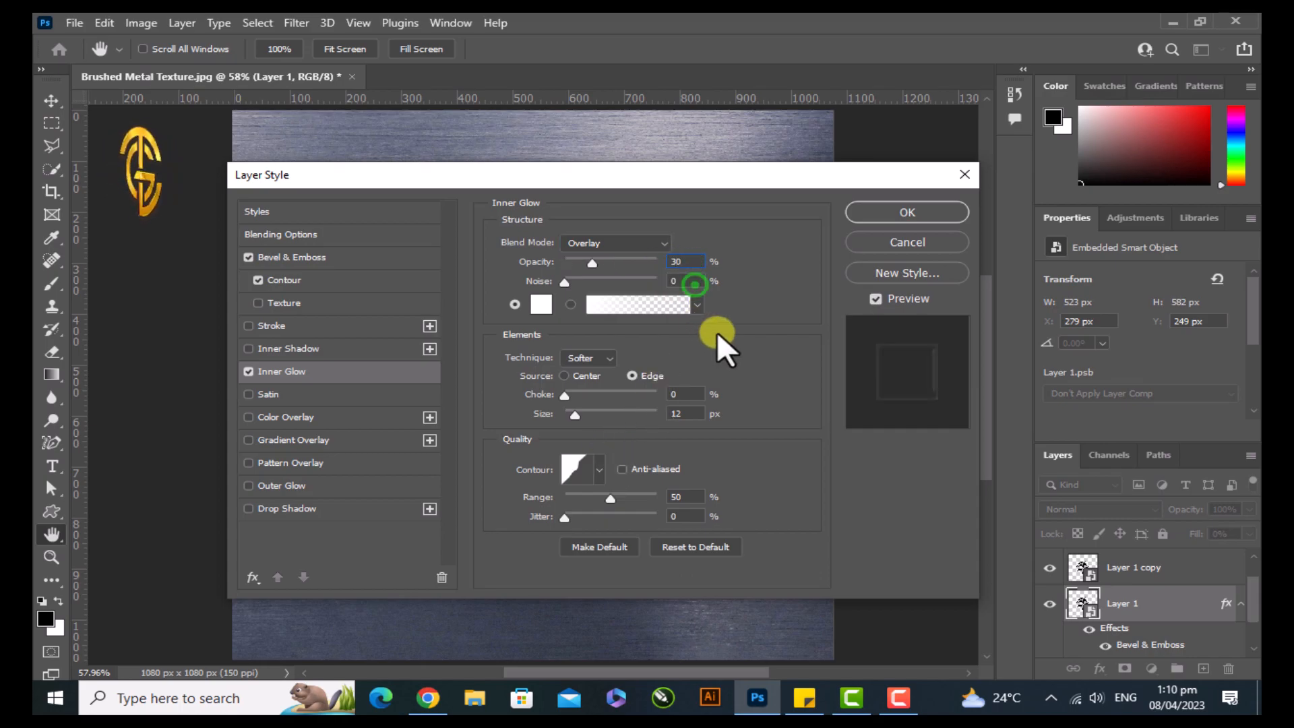
click(700, 286)
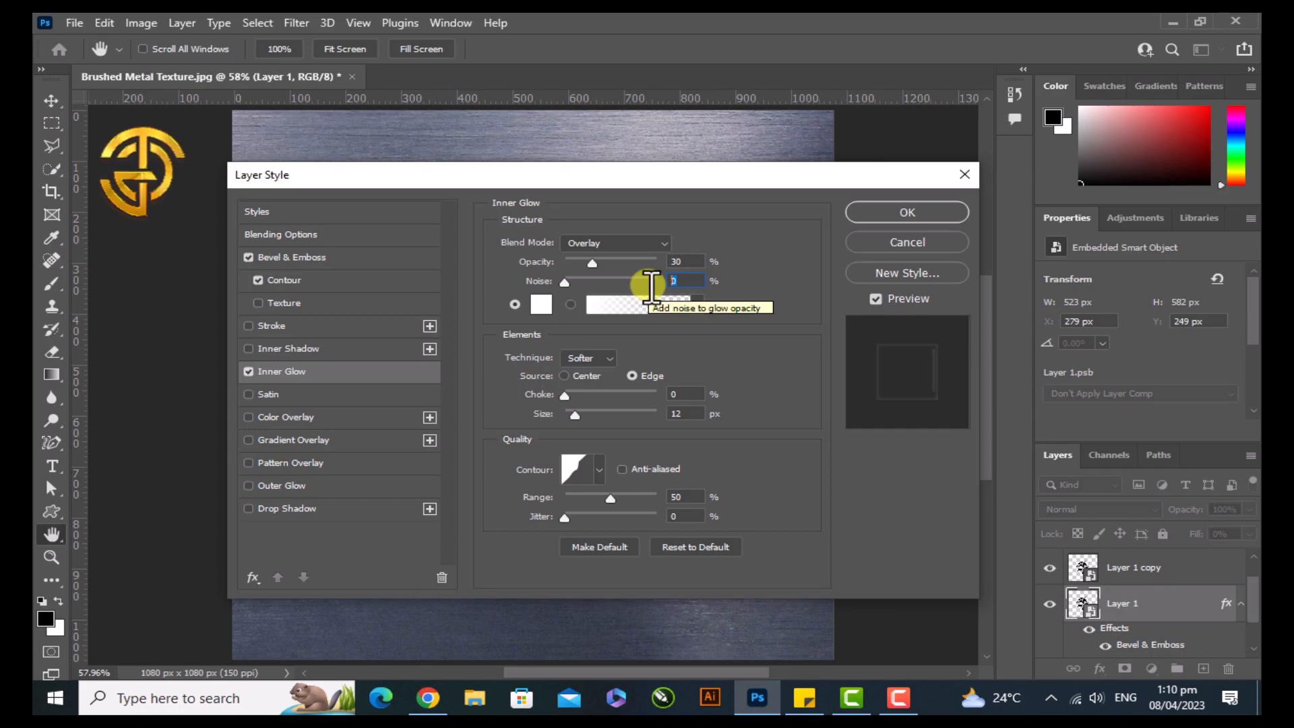
Set the inner glow's solid colour to black (000000).
click(542, 304)
drag(694, 424, 653, 549)
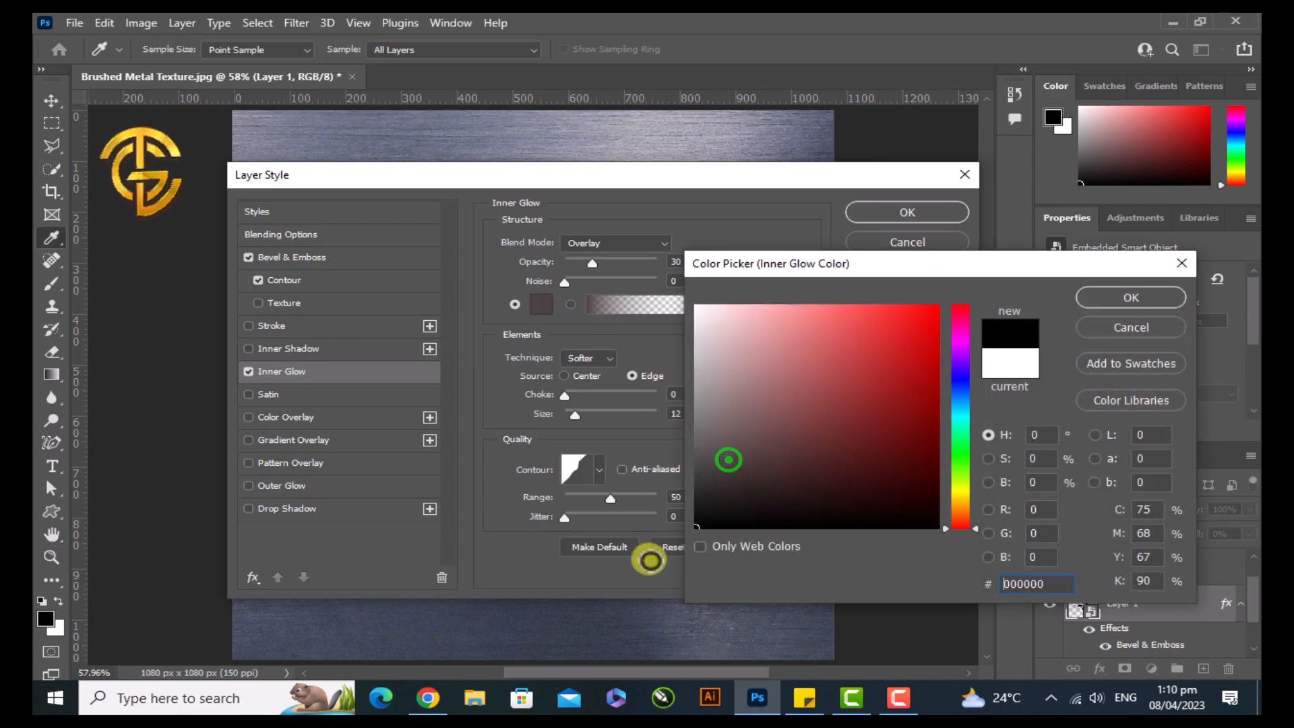
click(1132, 297)
Switch the inner glow to a gradient fill using the Foreground to Transparent preset from the Basics group.
click(571, 304)
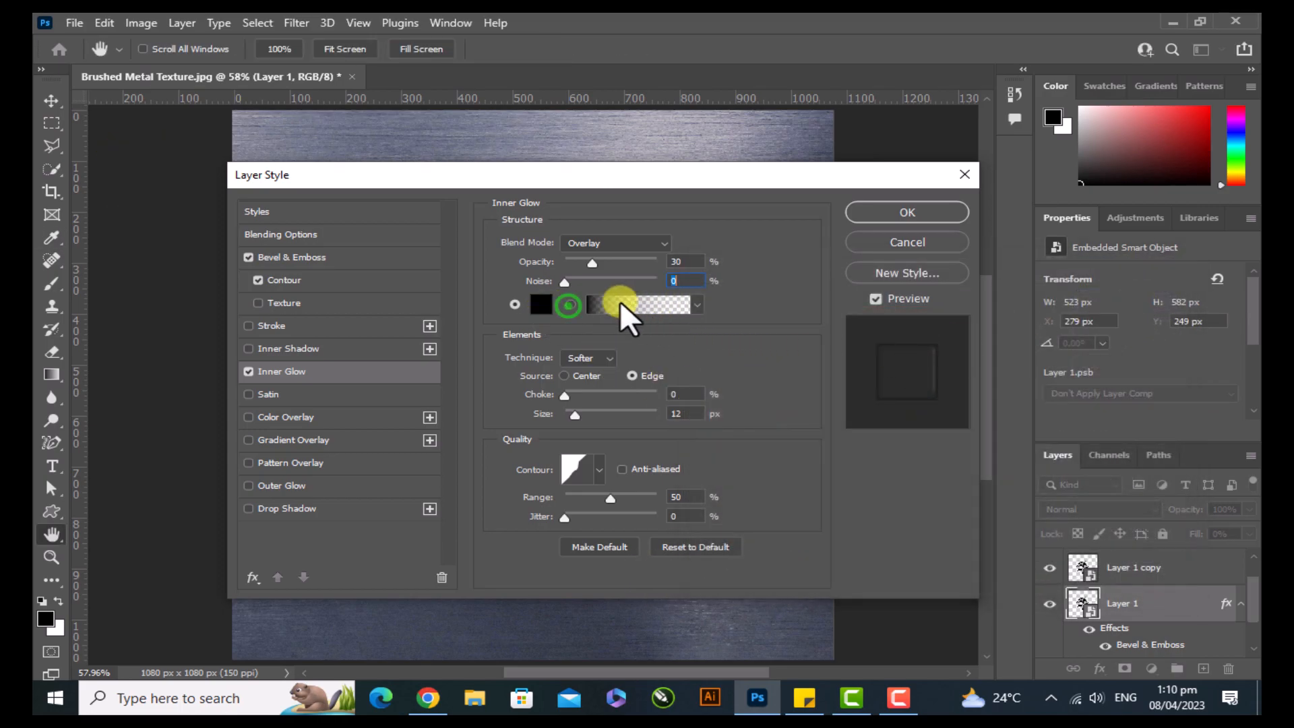
click(614, 304)
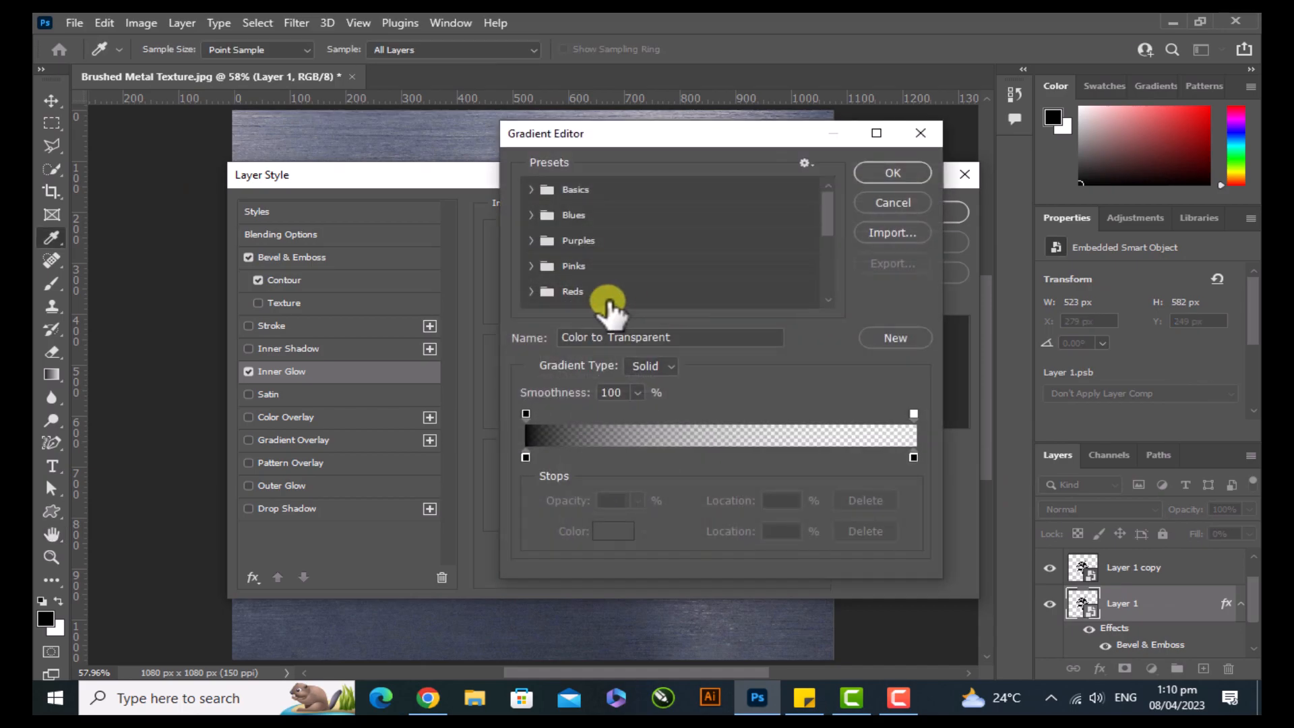
click(530, 192)
click(587, 215)
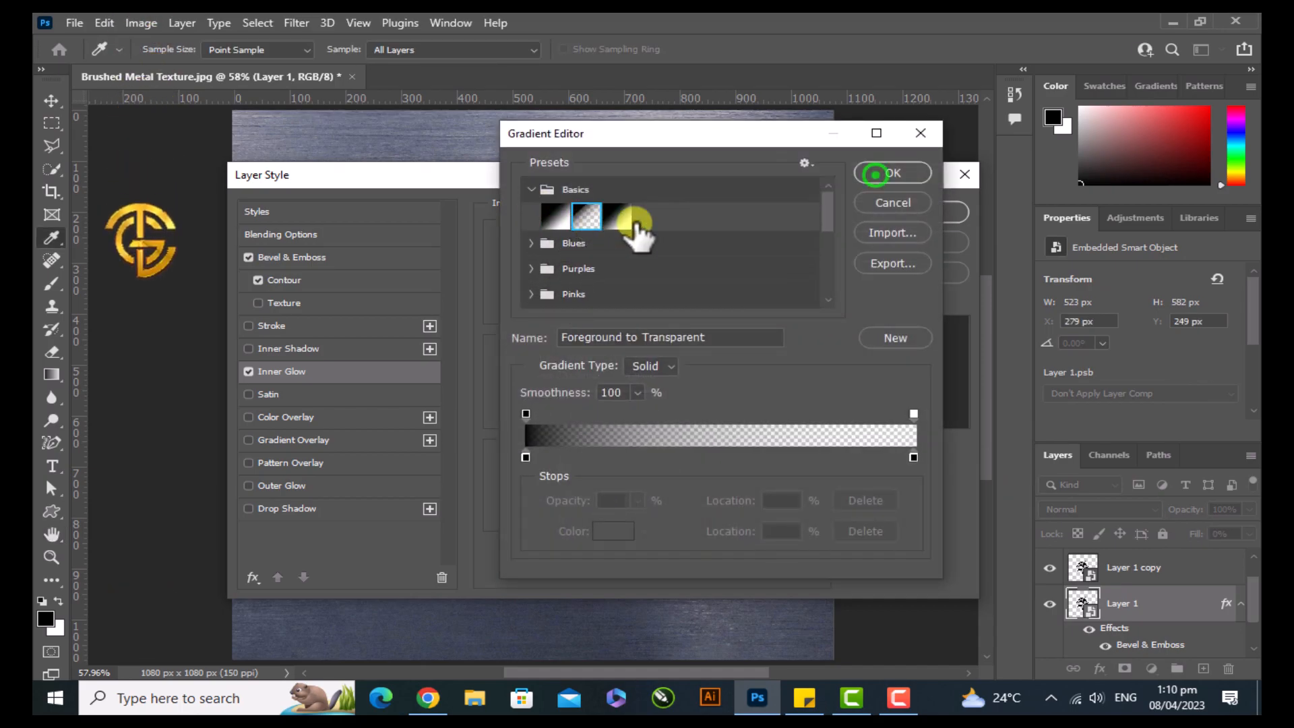
click(875, 174)
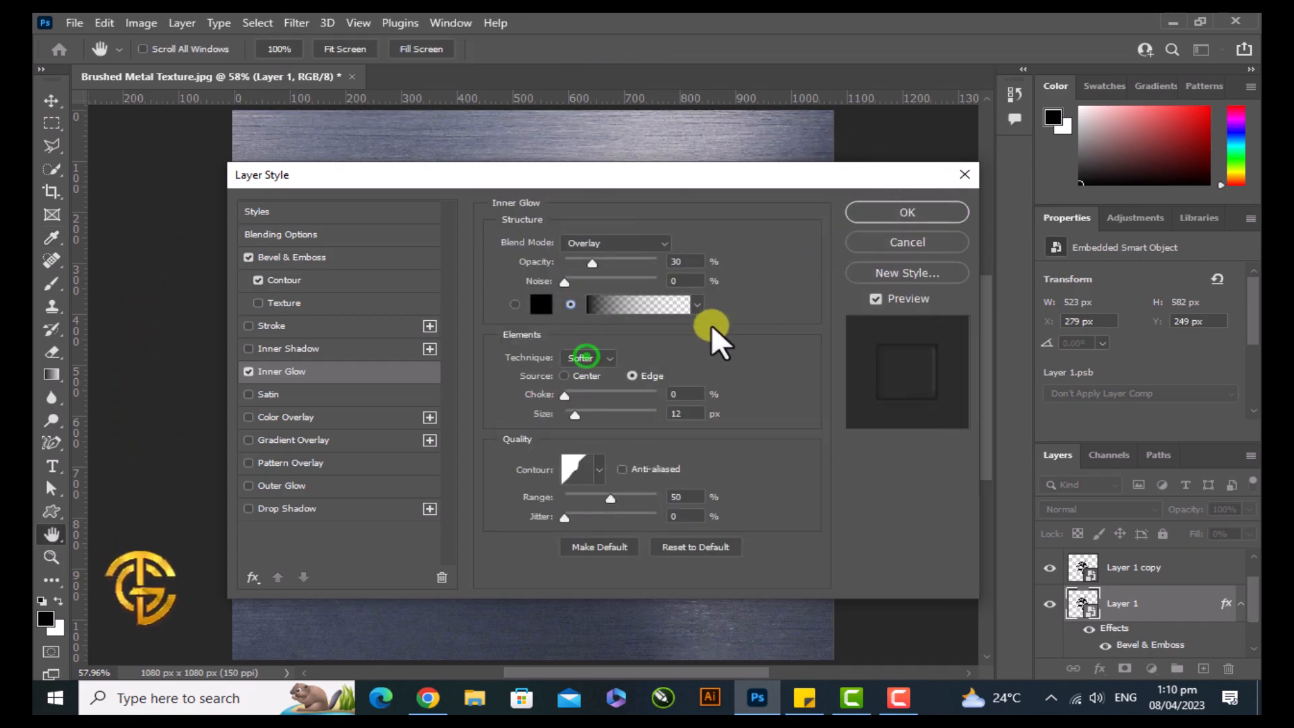
Set the inner glow elements to the Softer technique, Edge source, 15% choke and 30 px size.
click(586, 358)
click(593, 375)
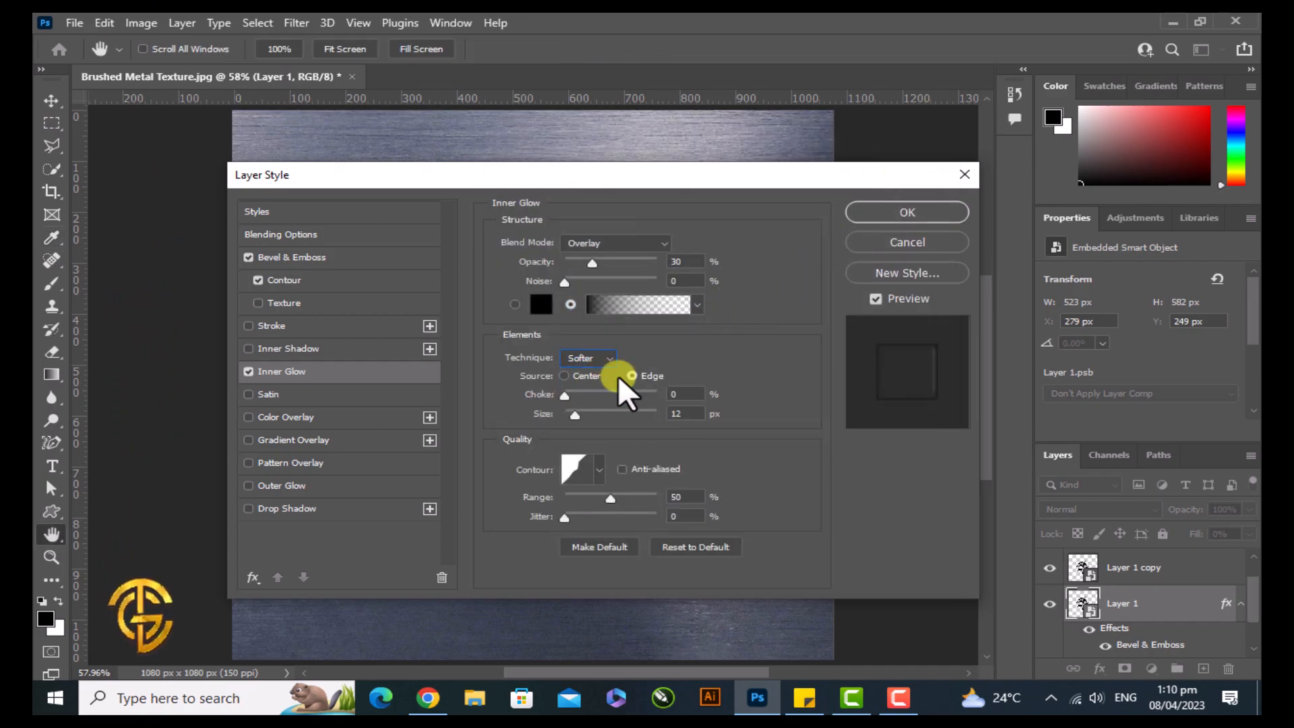
click(642, 377)
click(674, 394)
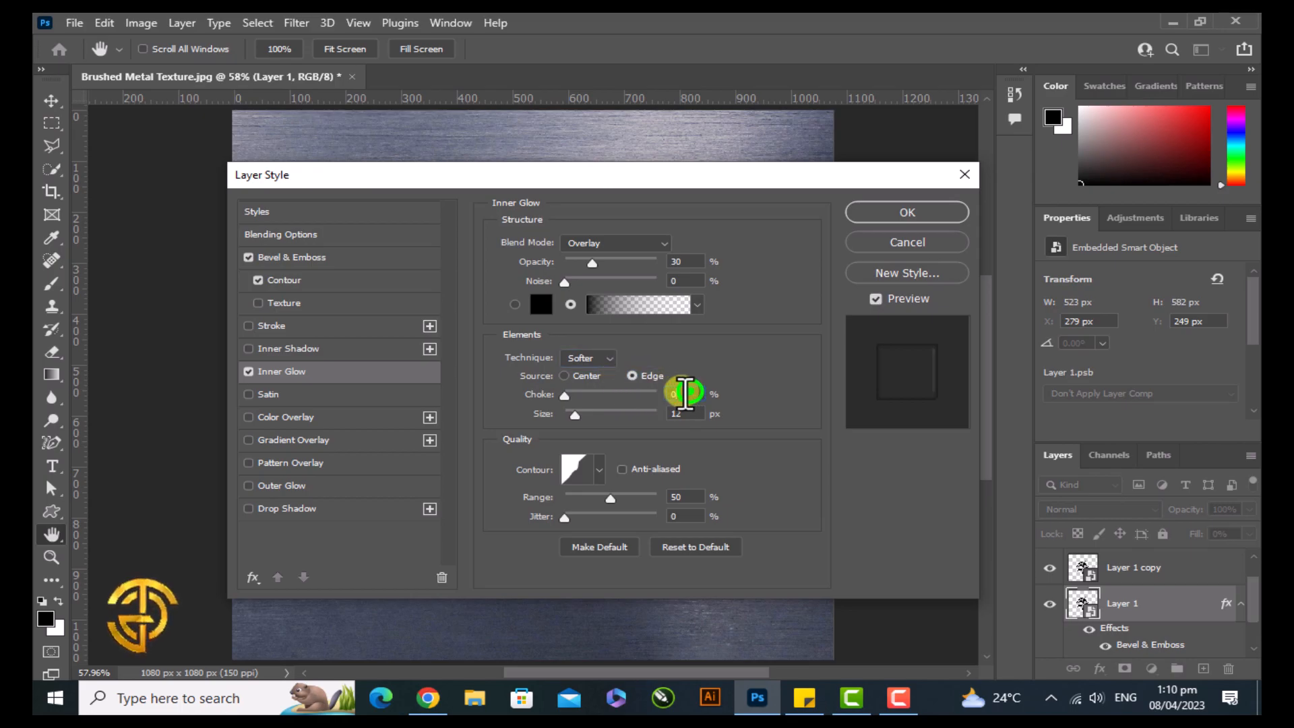
text(15)
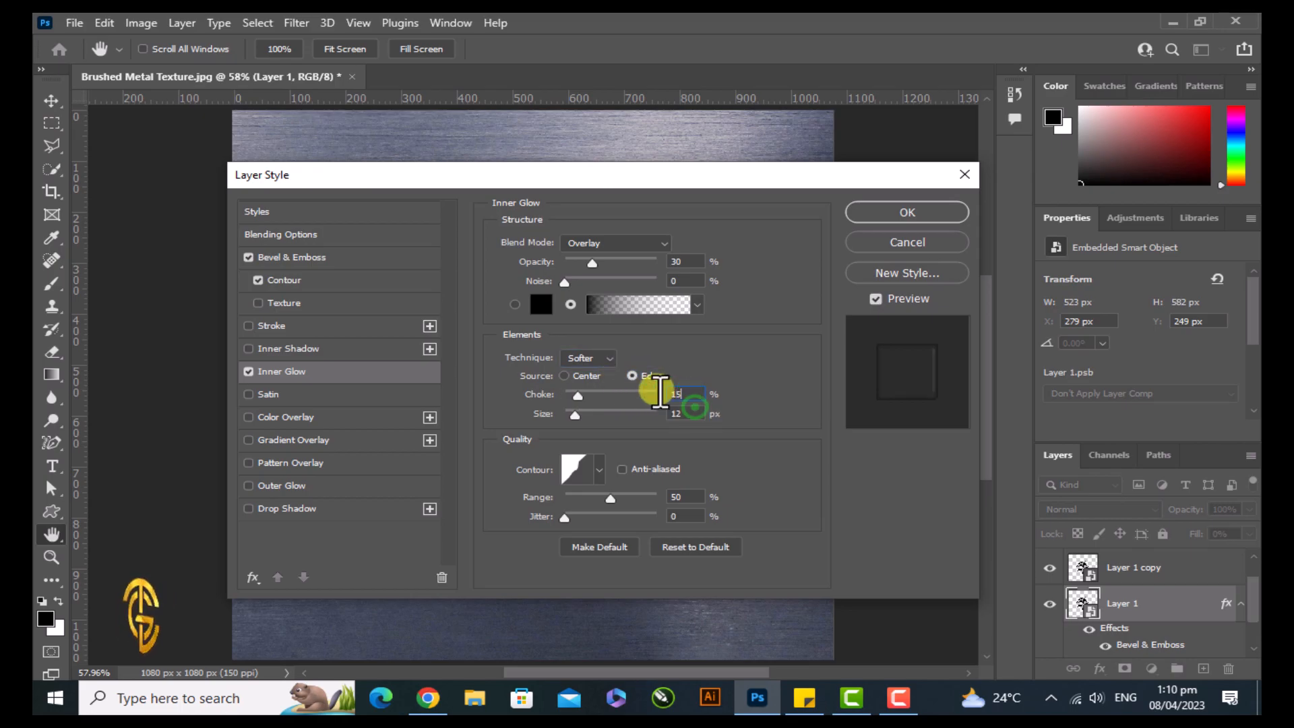
click(668, 413)
text(30)
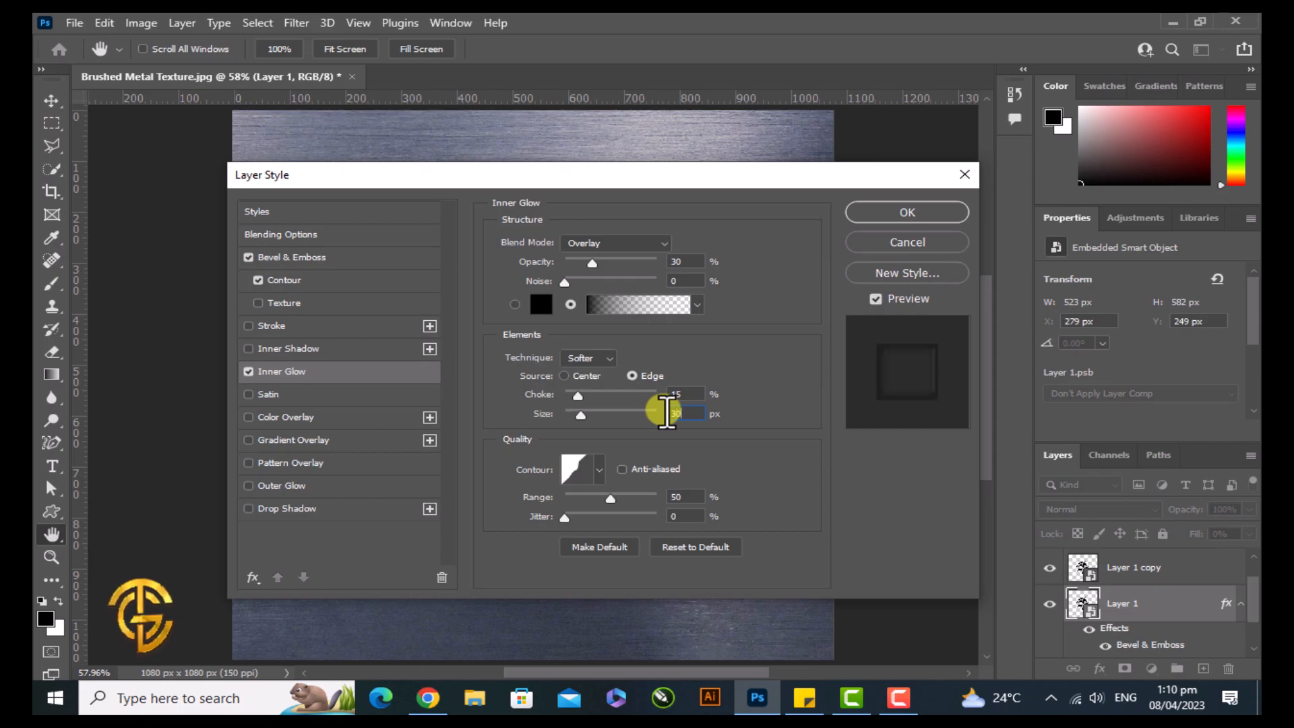
Set the inner glow quality to the Steep Slope - Rolling contour with 50% range and 0% jitter.
click(599, 469)
scroll(558, 559, up, 2)
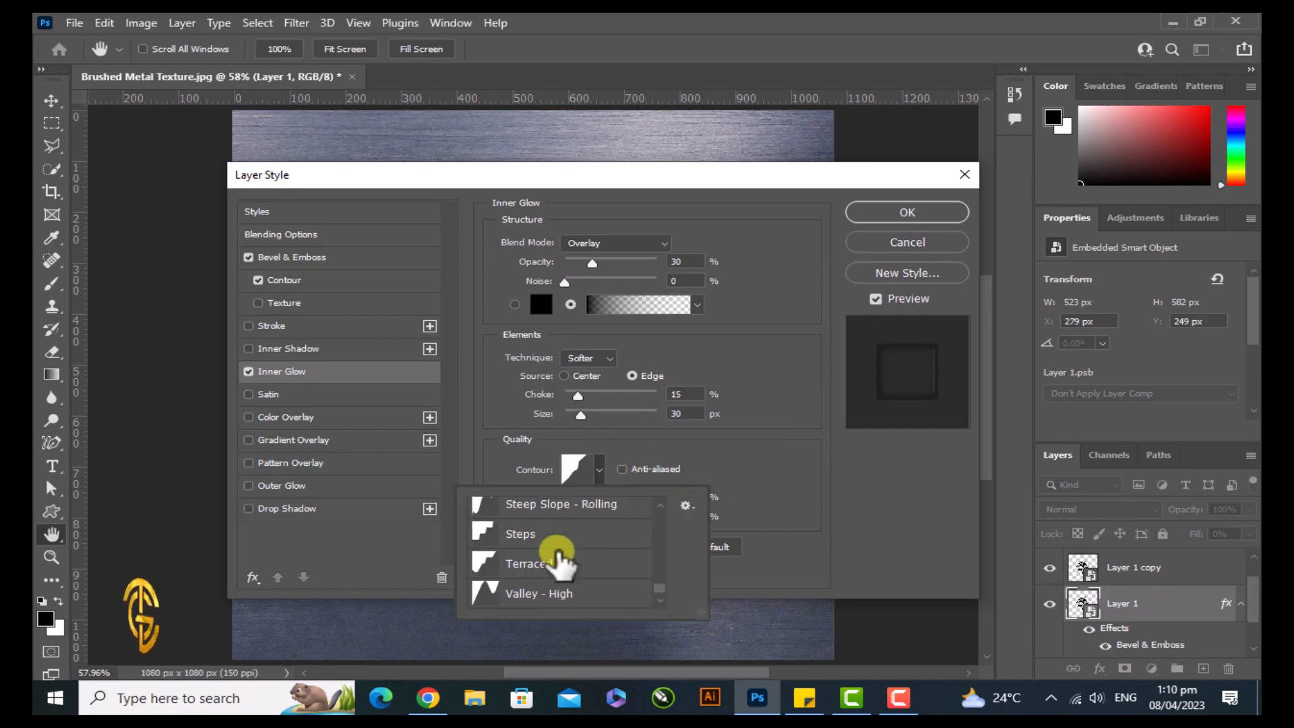
click(596, 533)
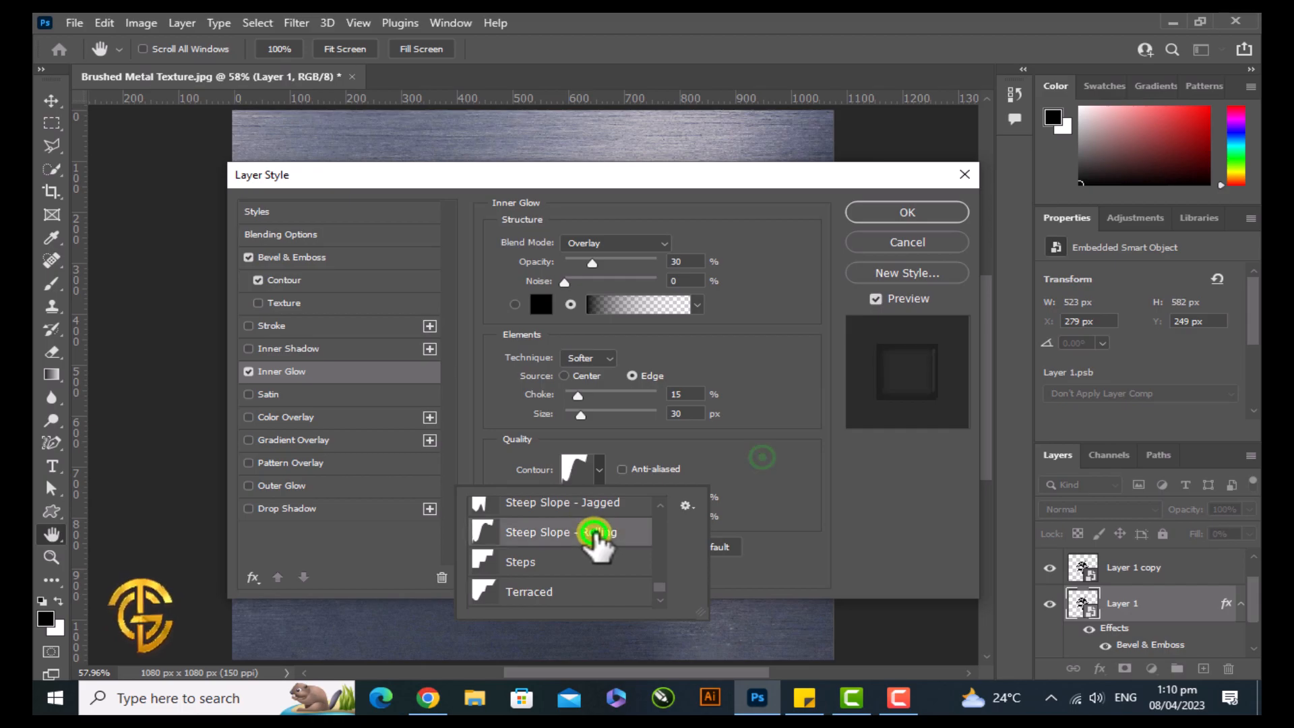
click(763, 457)
double_click(691, 497)
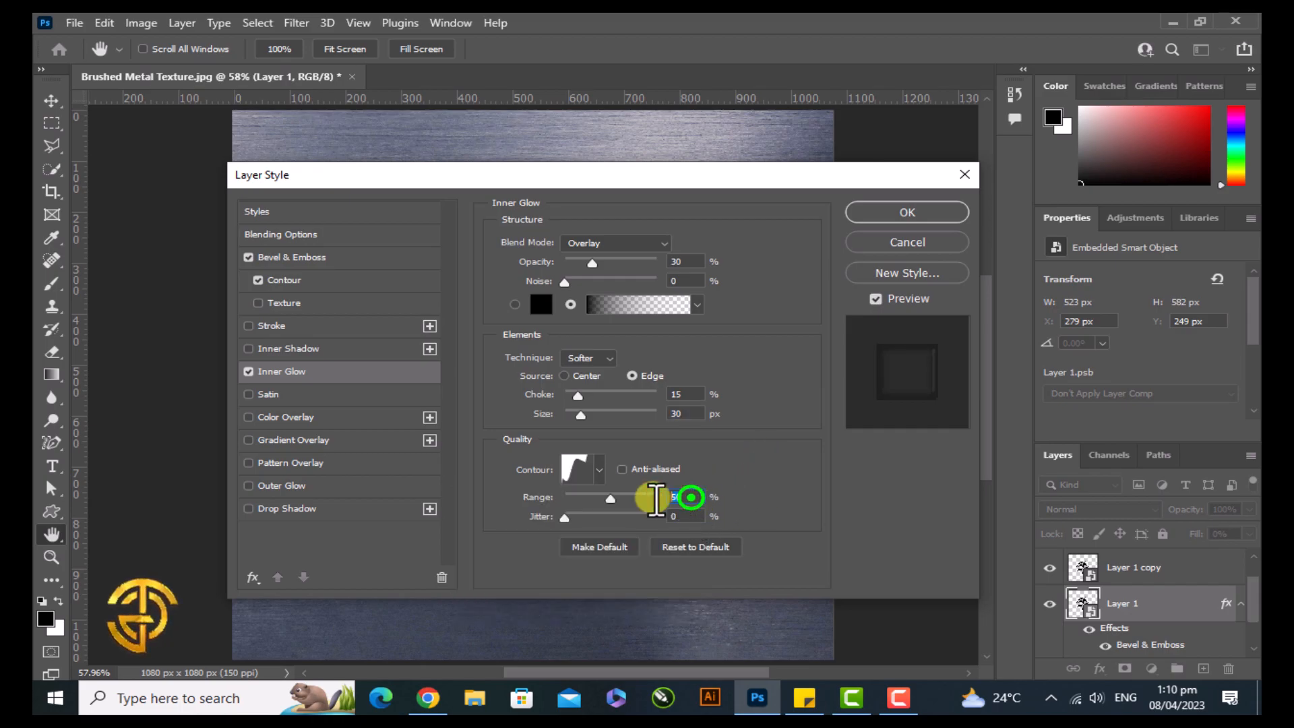
text(50)
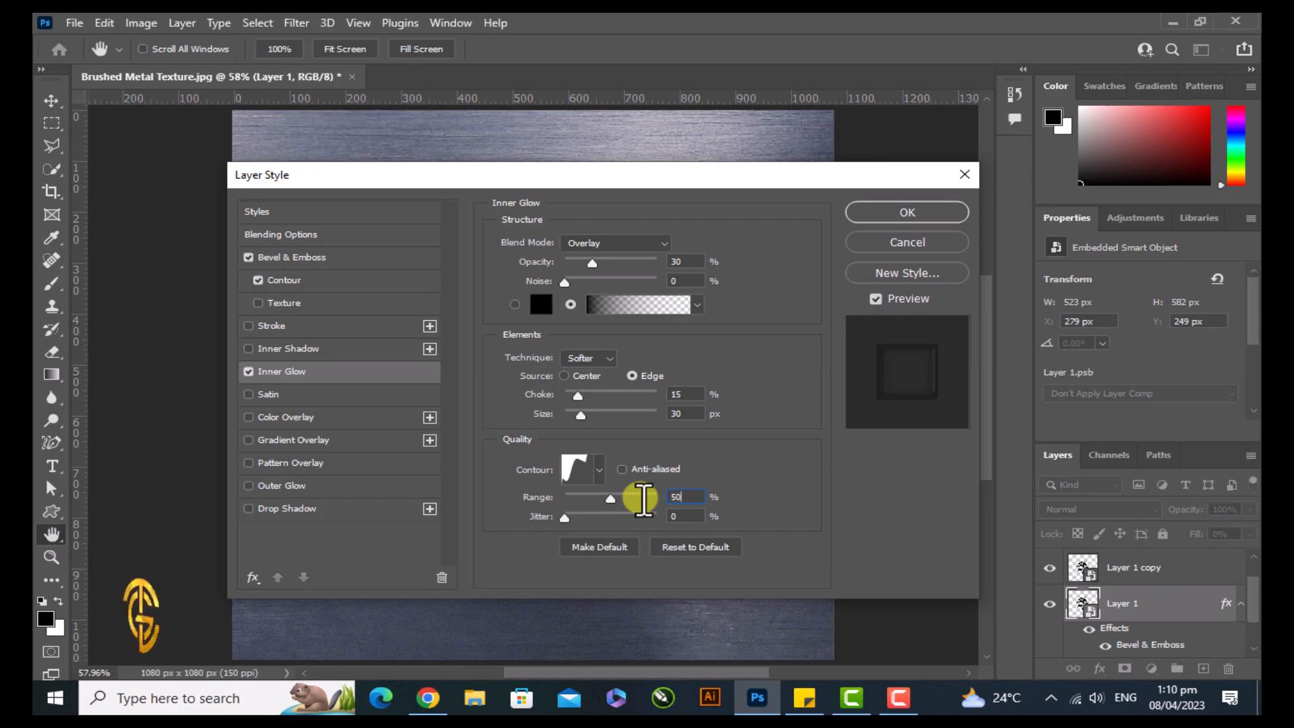
click(679, 518)
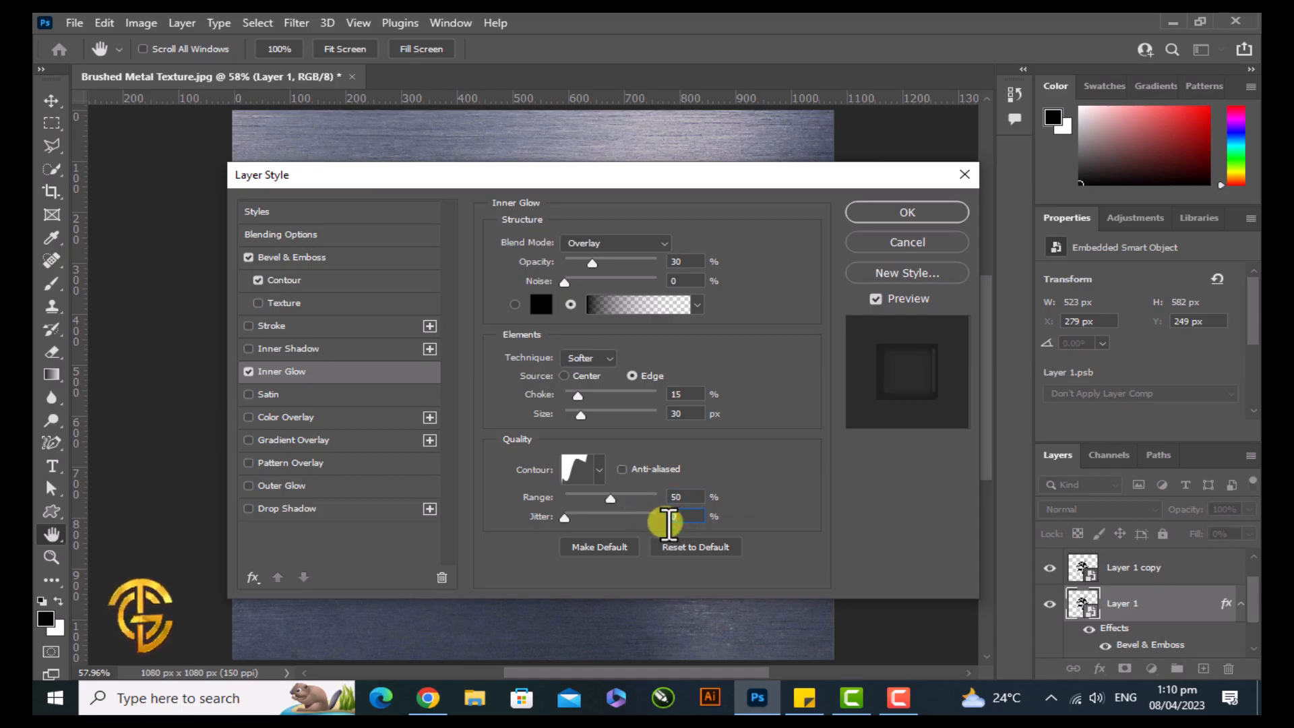
Add a Satin effect, reset it to its default settings and change its colour to white.
click(269, 394)
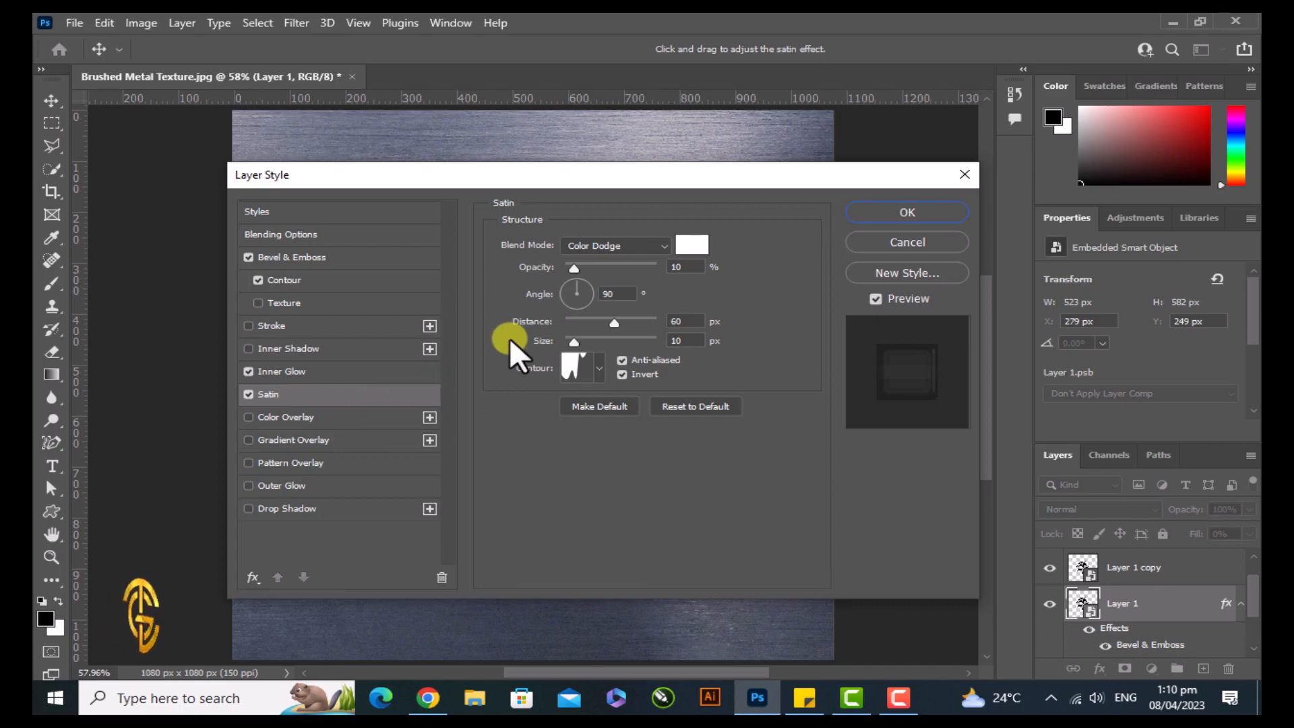
click(690, 407)
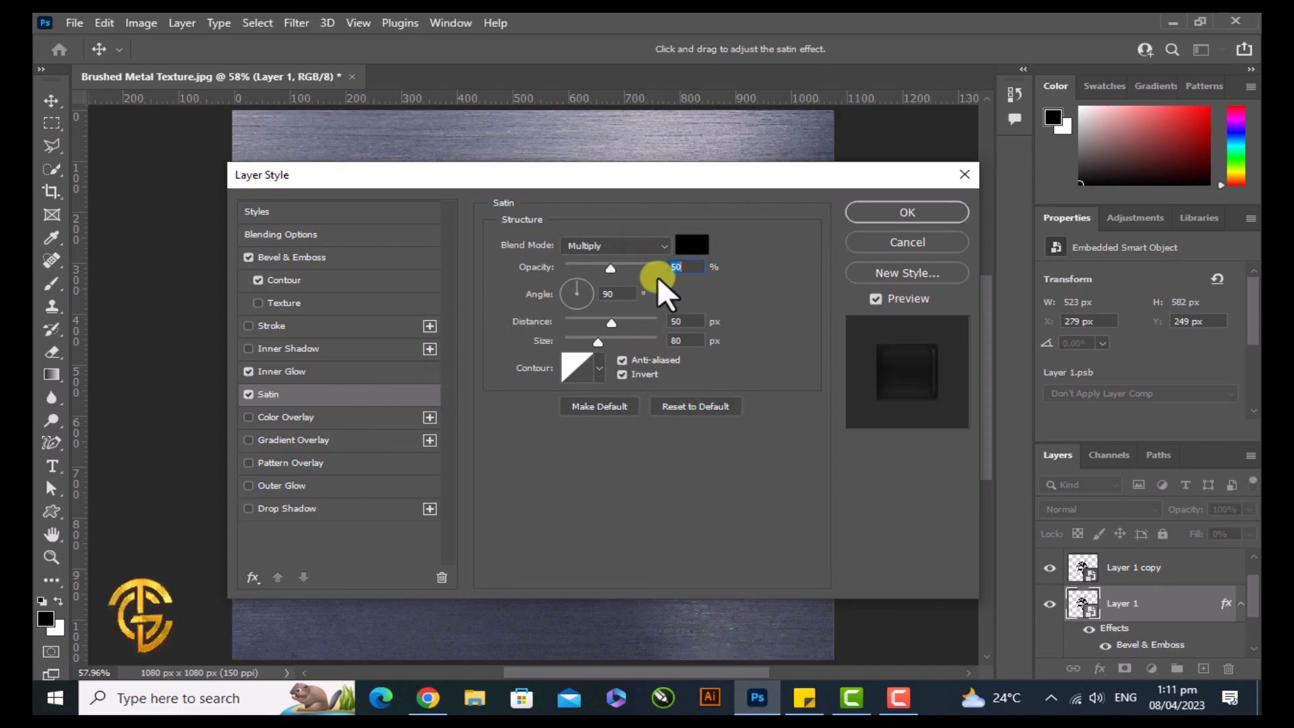
click(690, 239)
drag(728, 321, 650, 301)
click(1115, 292)
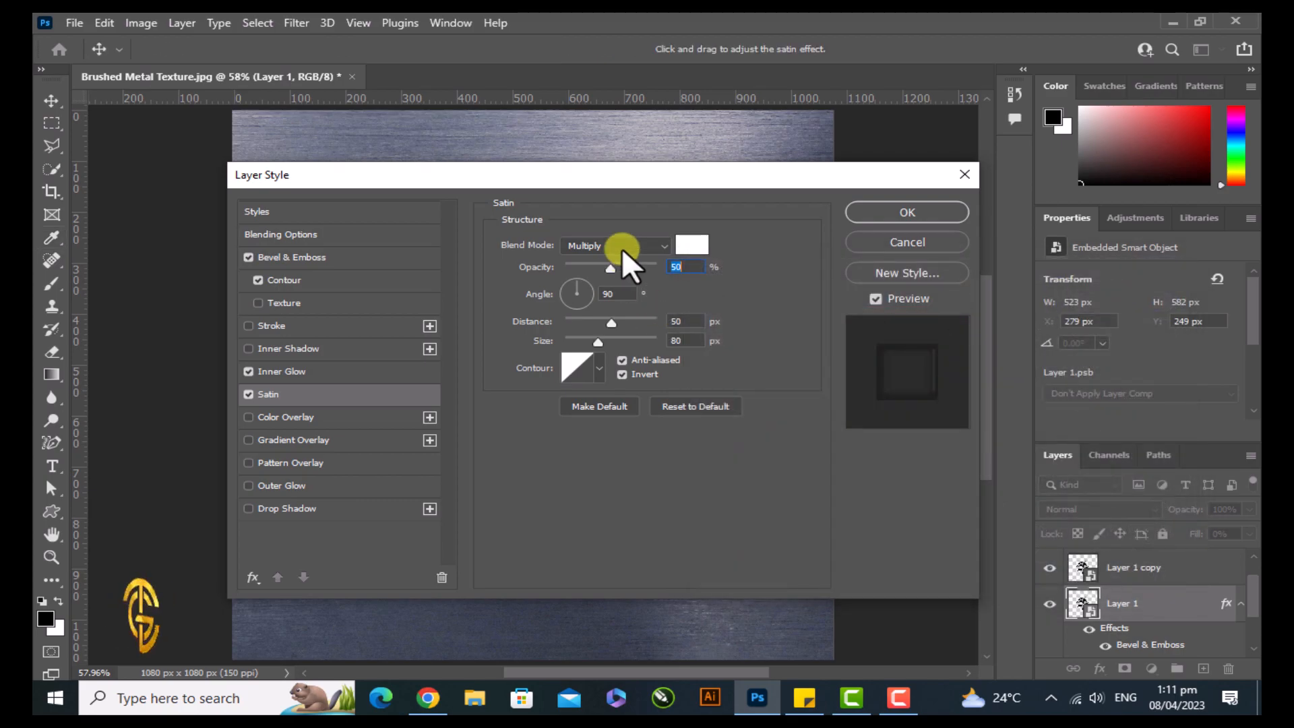
Set the satin effect's blend mode to Color Dodge at 10% opacity.
click(622, 249)
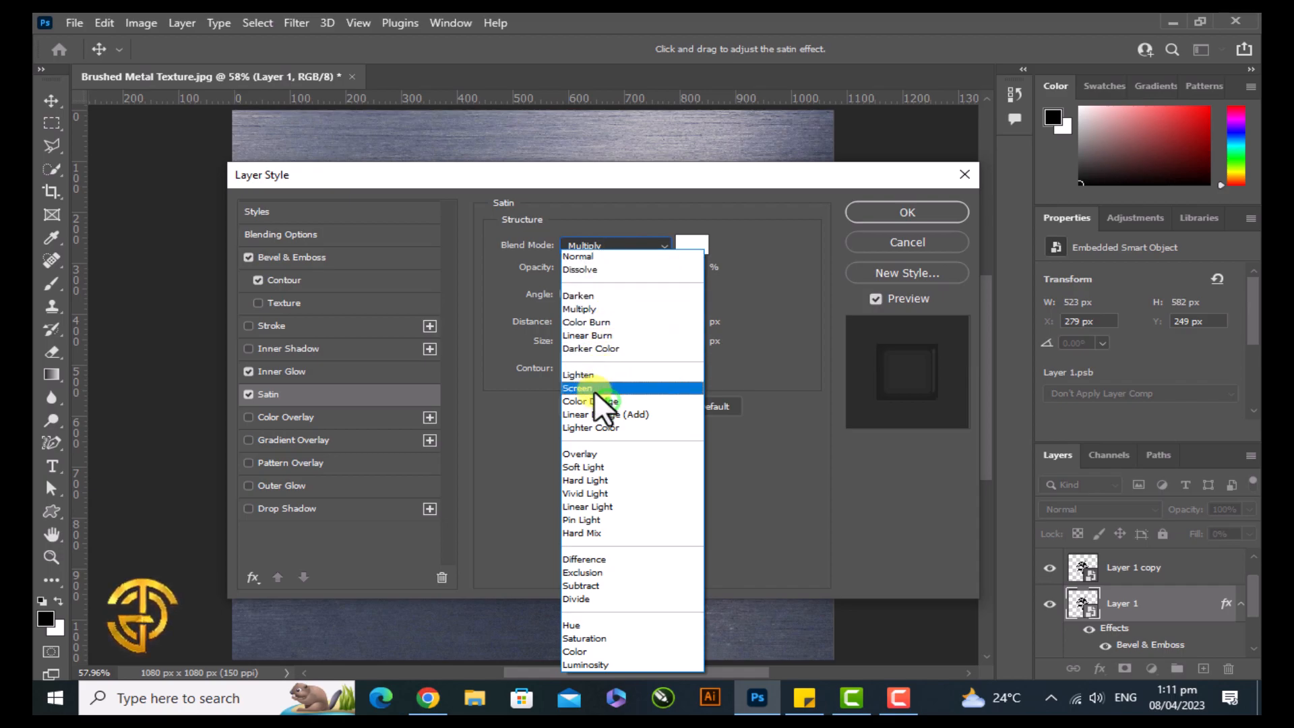
click(608, 400)
click(683, 267)
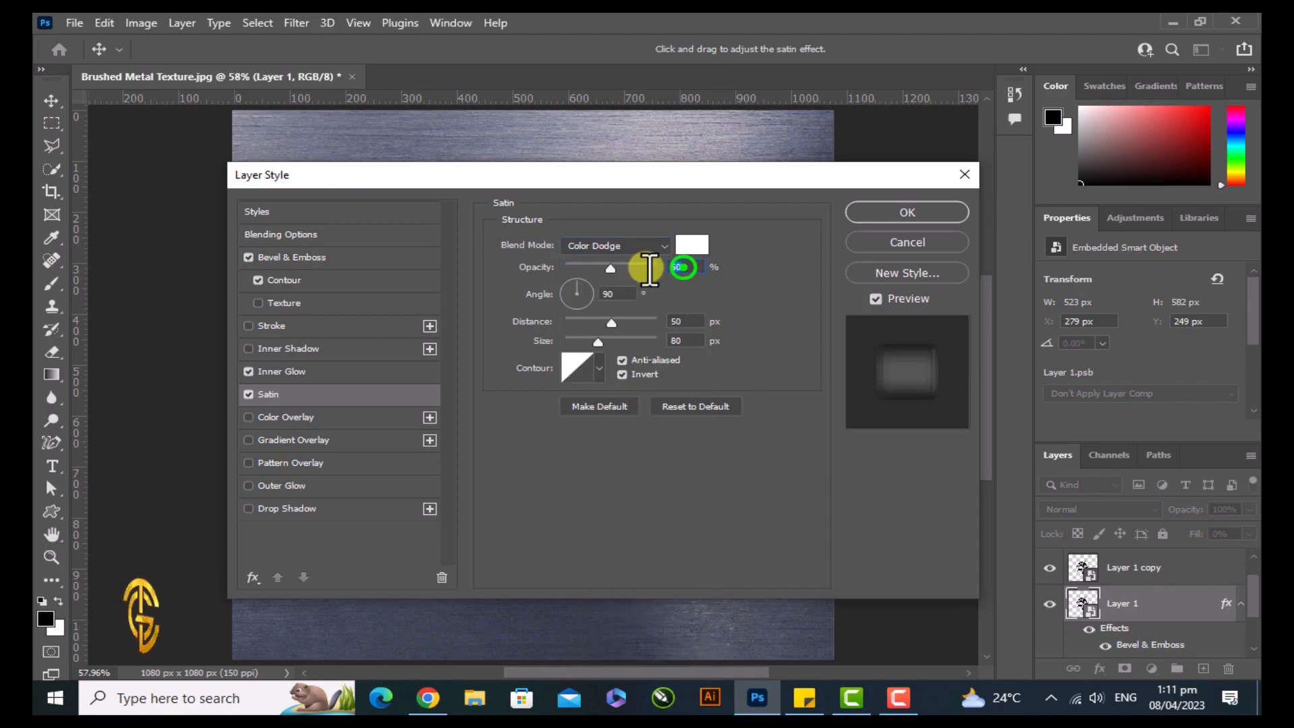
text(10)
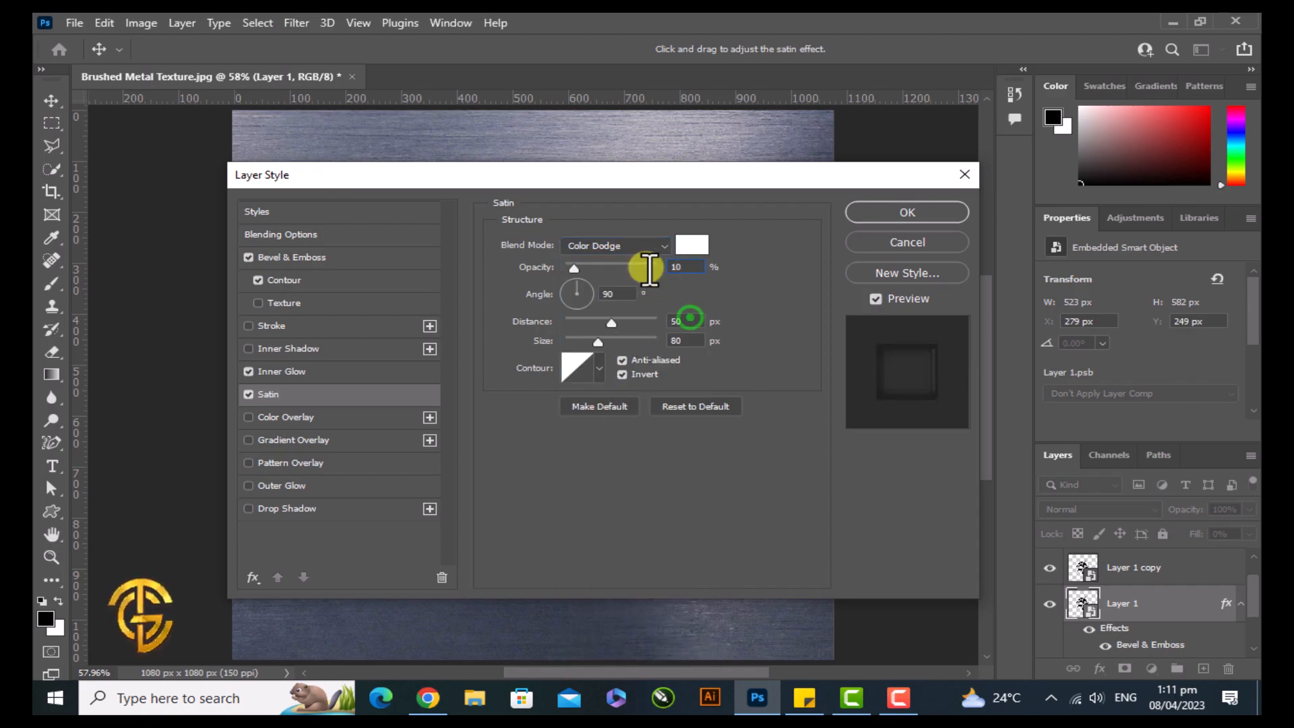
Set the satin effect's angle to 90° and its distance to 60 px.
click(617, 294)
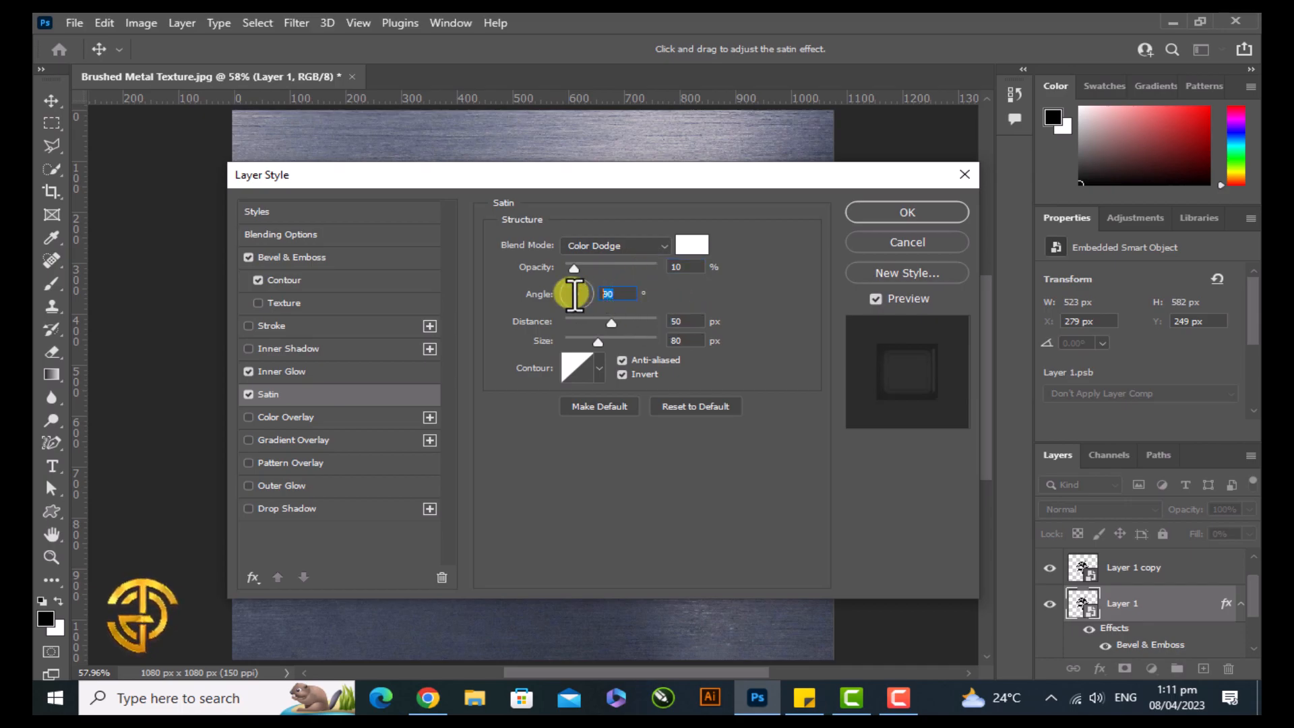
click(678, 321)
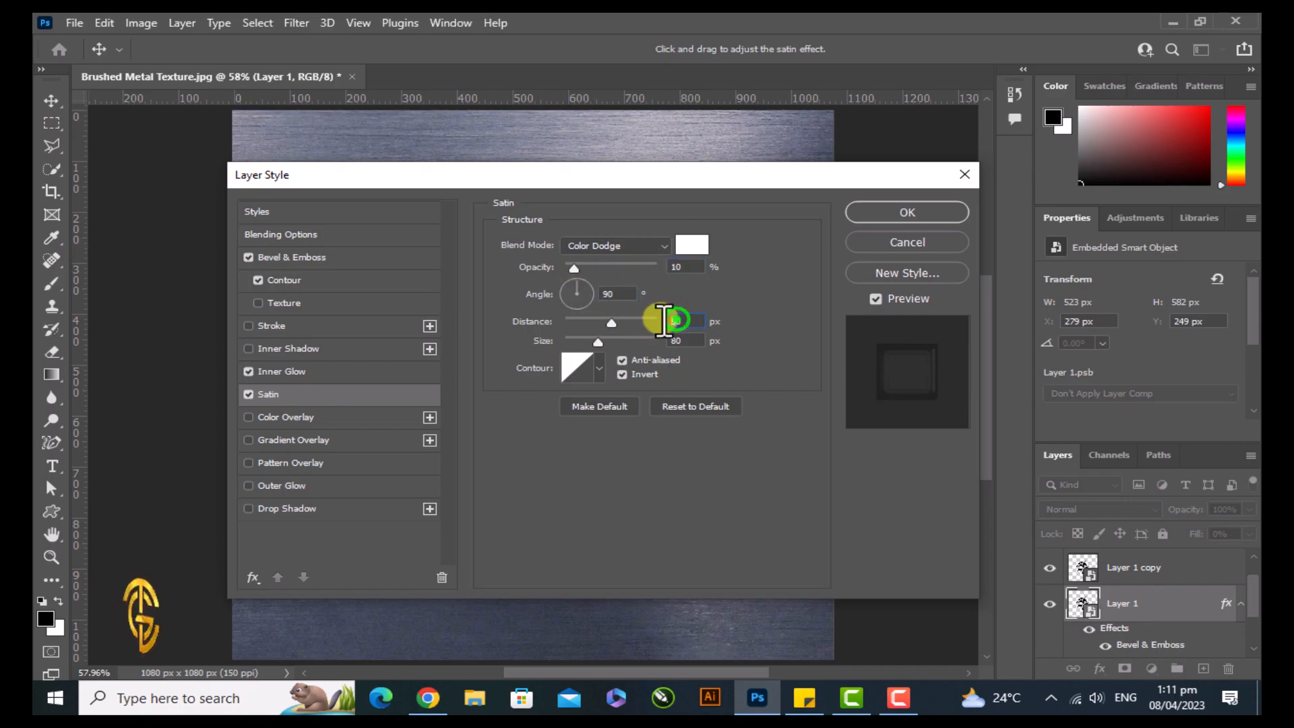
text(60)
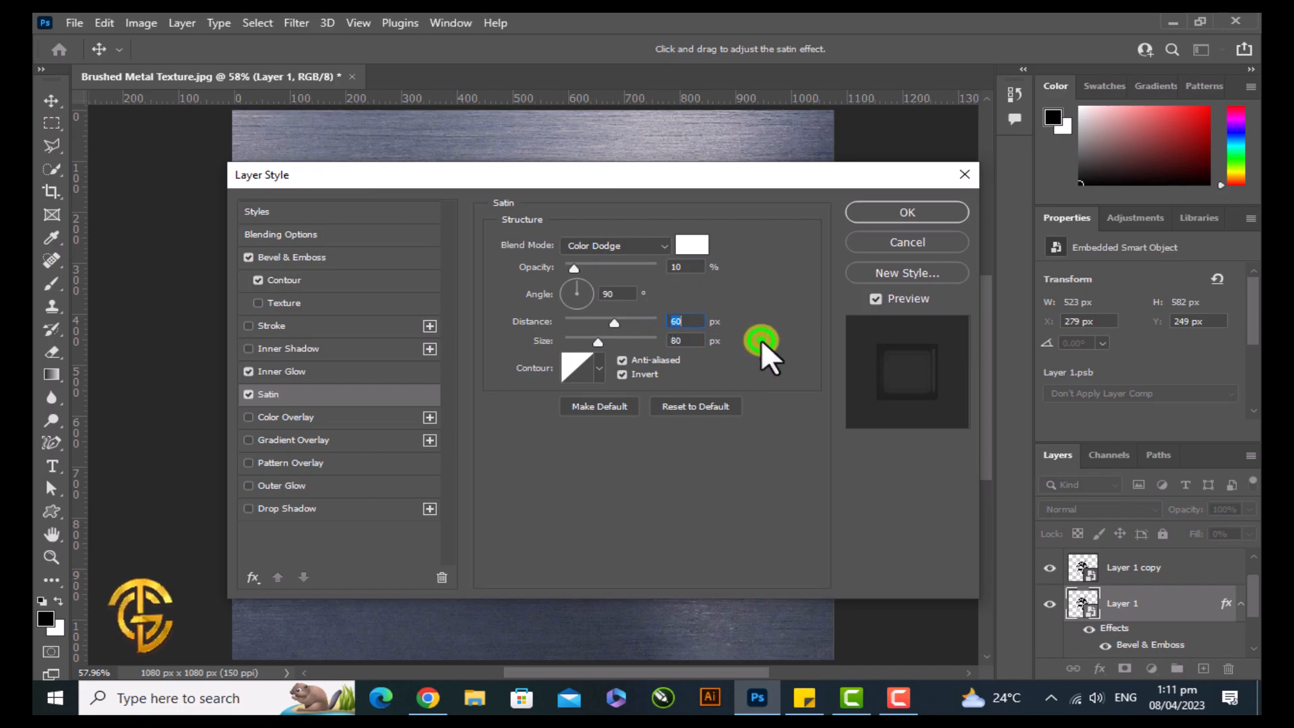
Set the satin effect's size to 10 px and its contour to Steep Slope - Jagged.
click(686, 338)
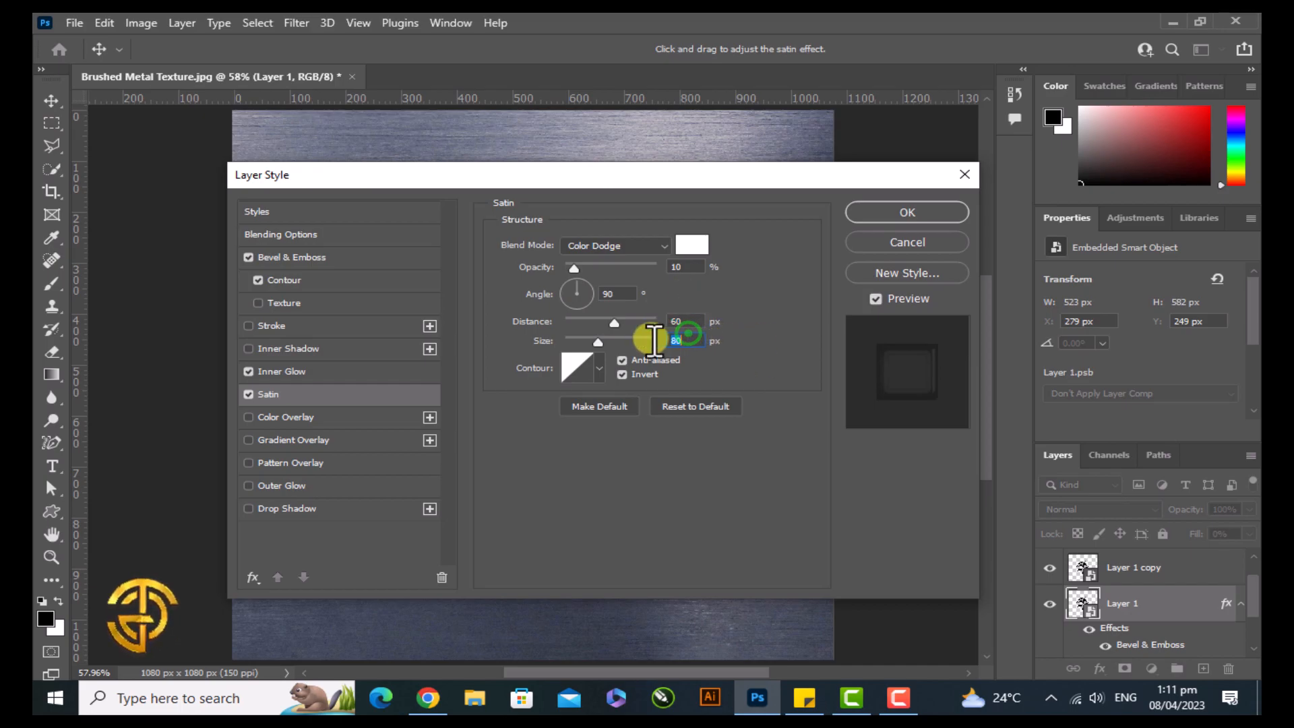
text(10)
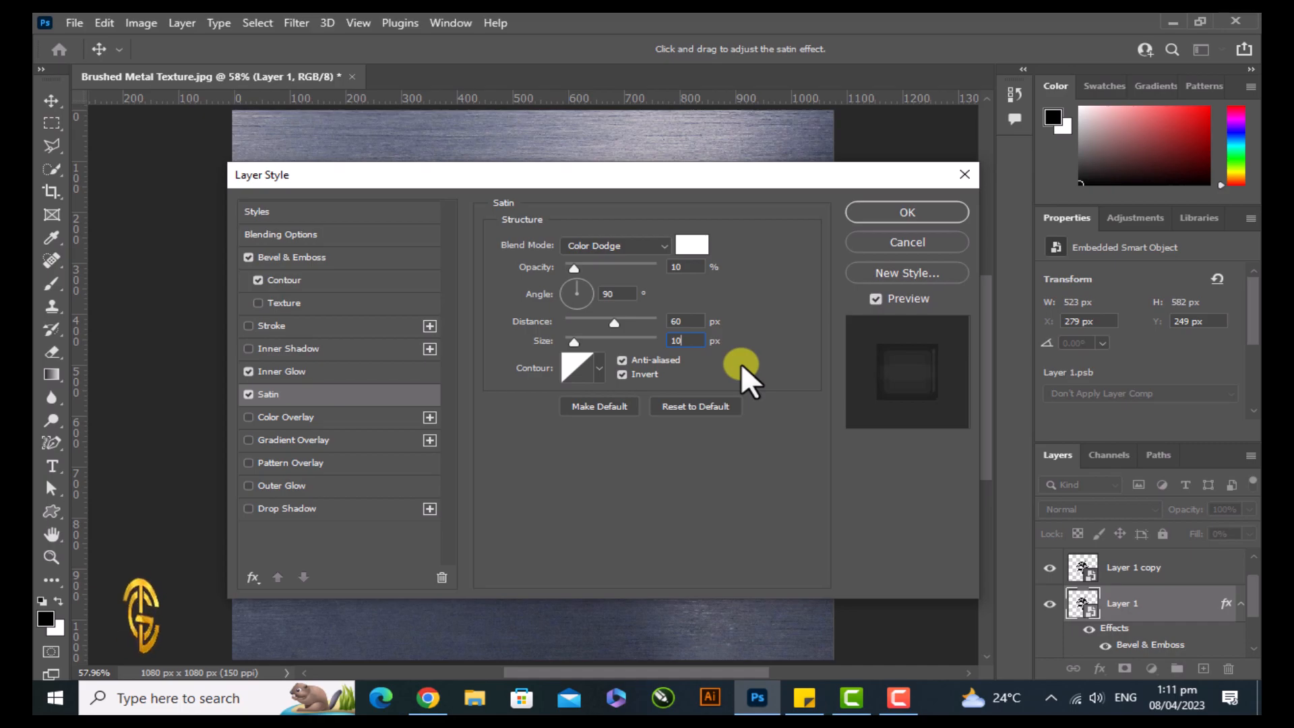
click(599, 367)
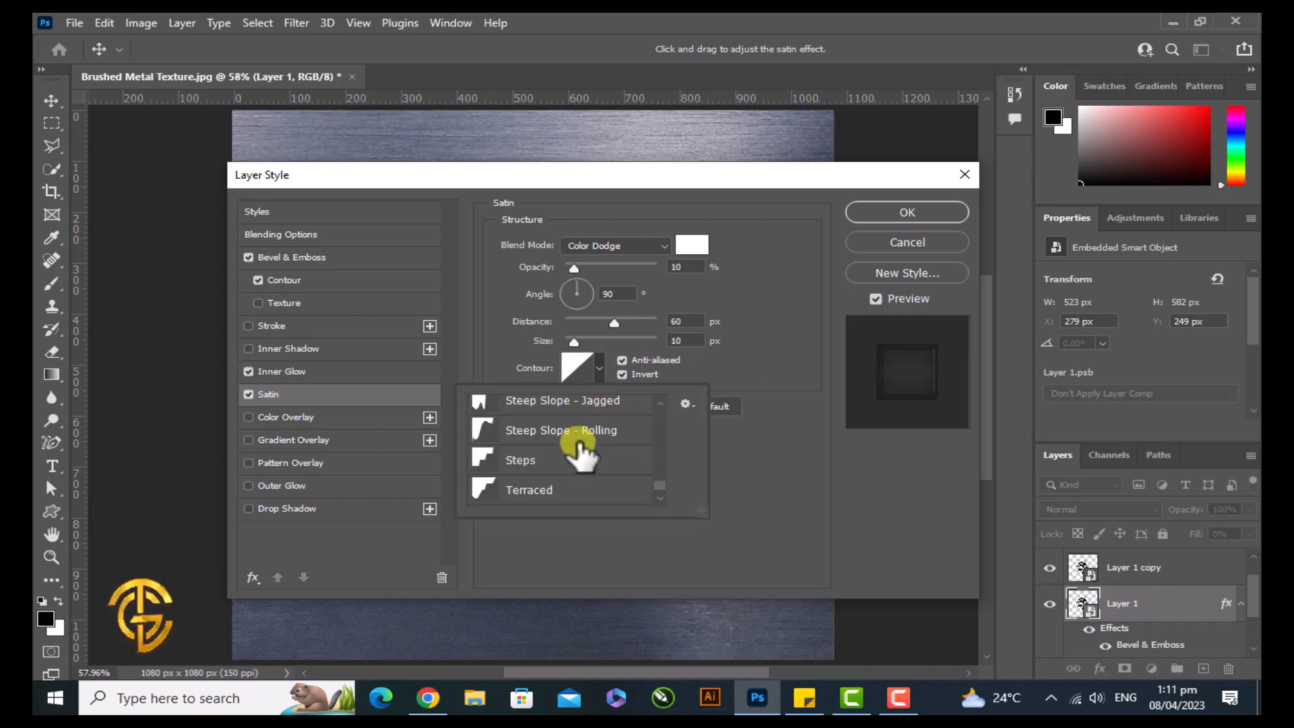
scroll(581, 451, up, 1)
click(598, 431)
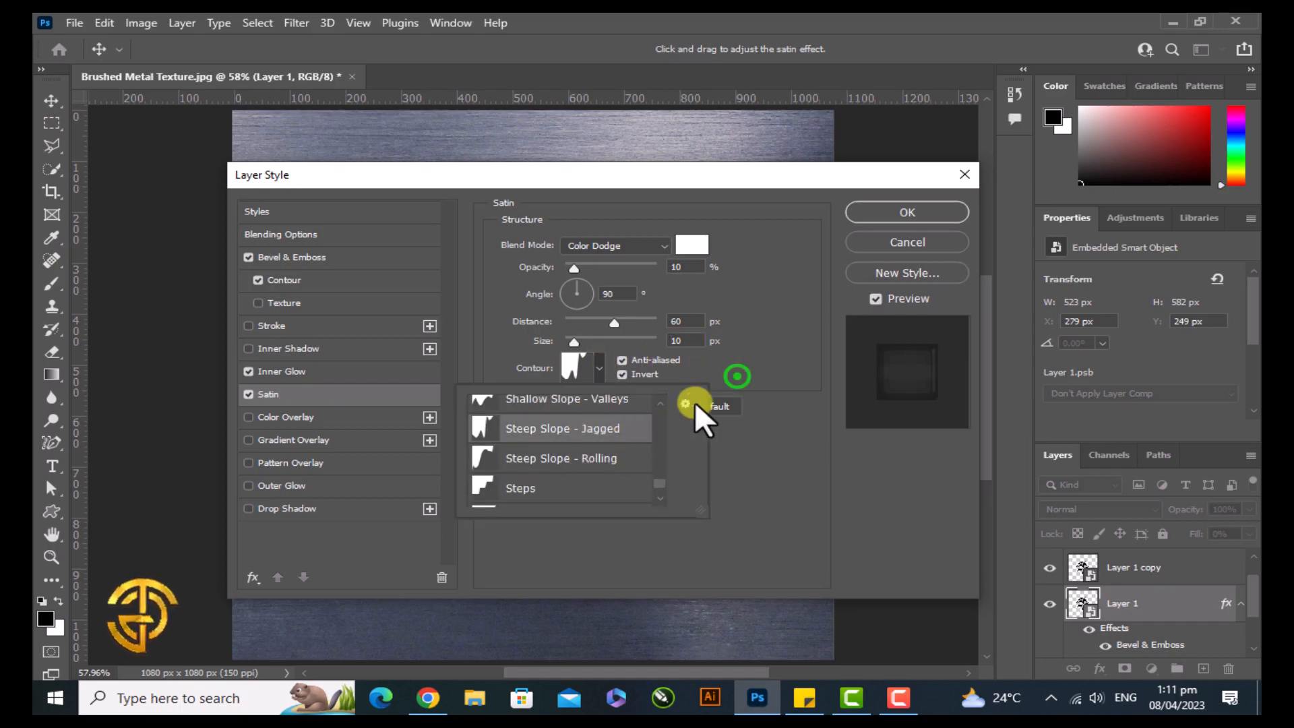
click(737, 375)
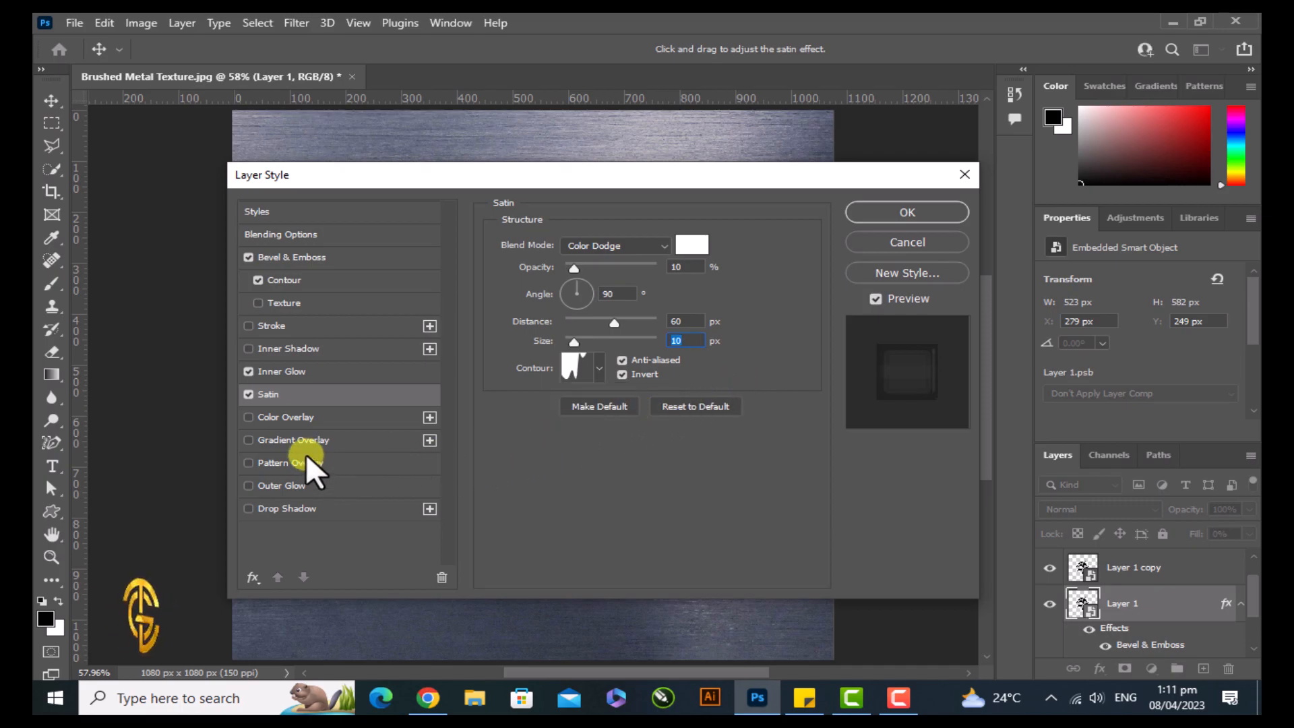
Add a Drop Shadow effect, reset it to its default settings and set its opacity to 50%.
click(286, 508)
click(682, 491)
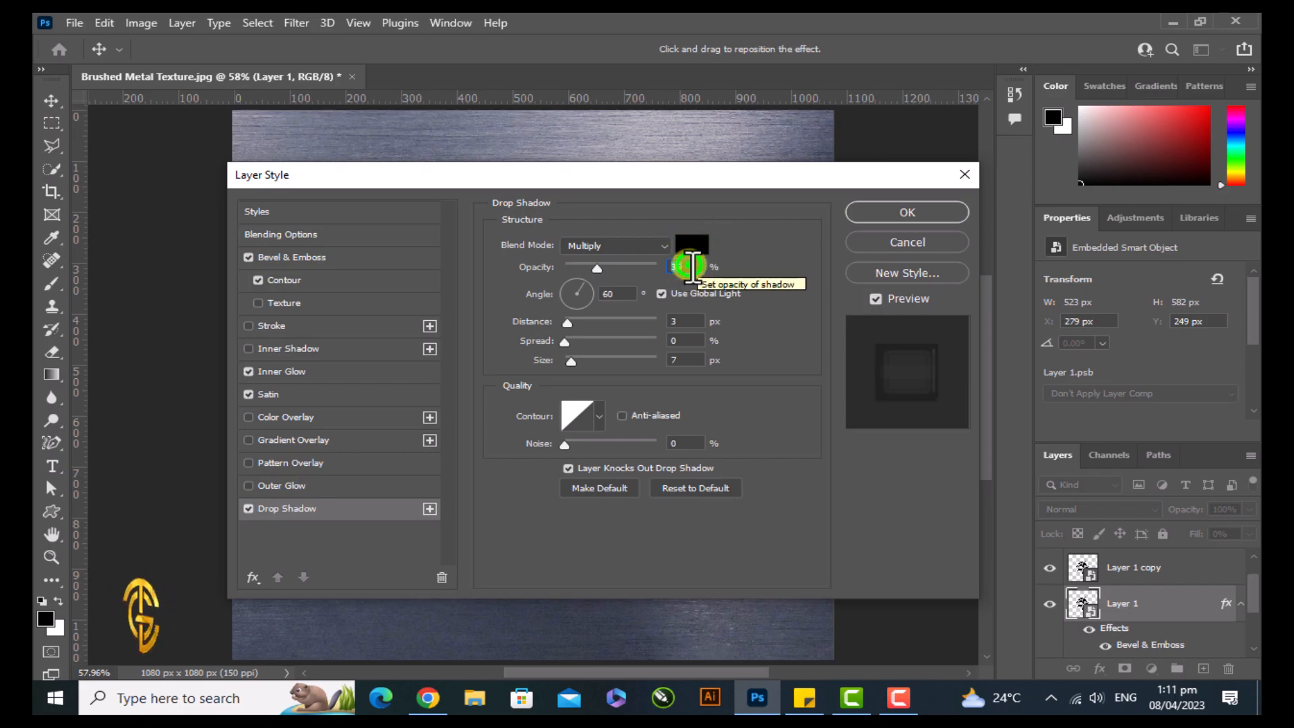
text(50)
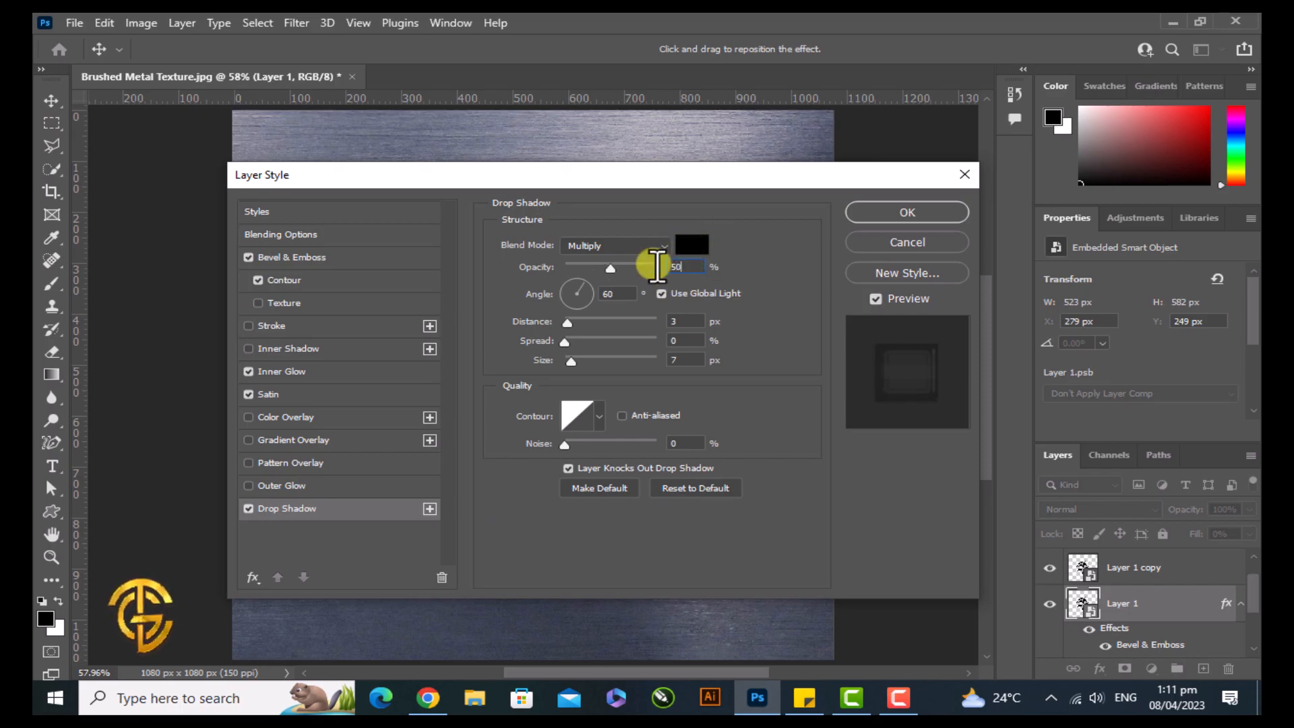
double_click(613, 294)
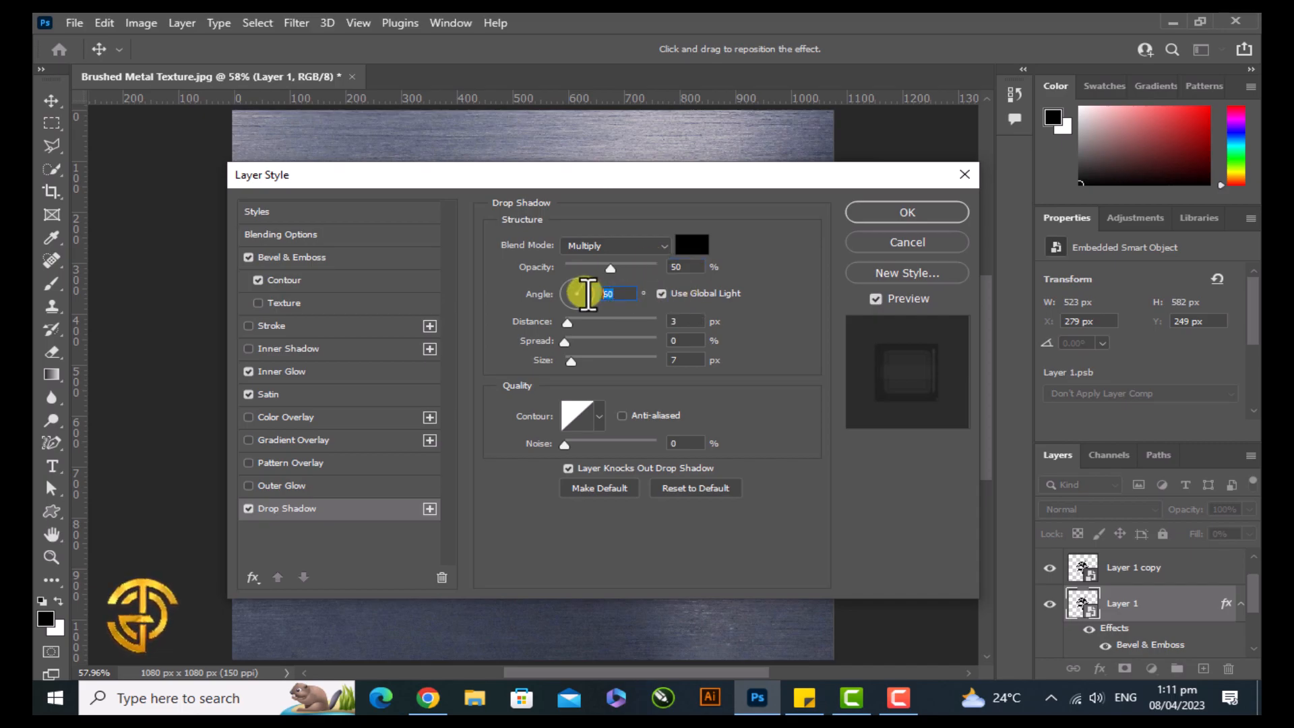
Set the drop shadow's distance to 15 px, spread to 10% and size to 20 px, and apply the layer style.
double_click(686, 321)
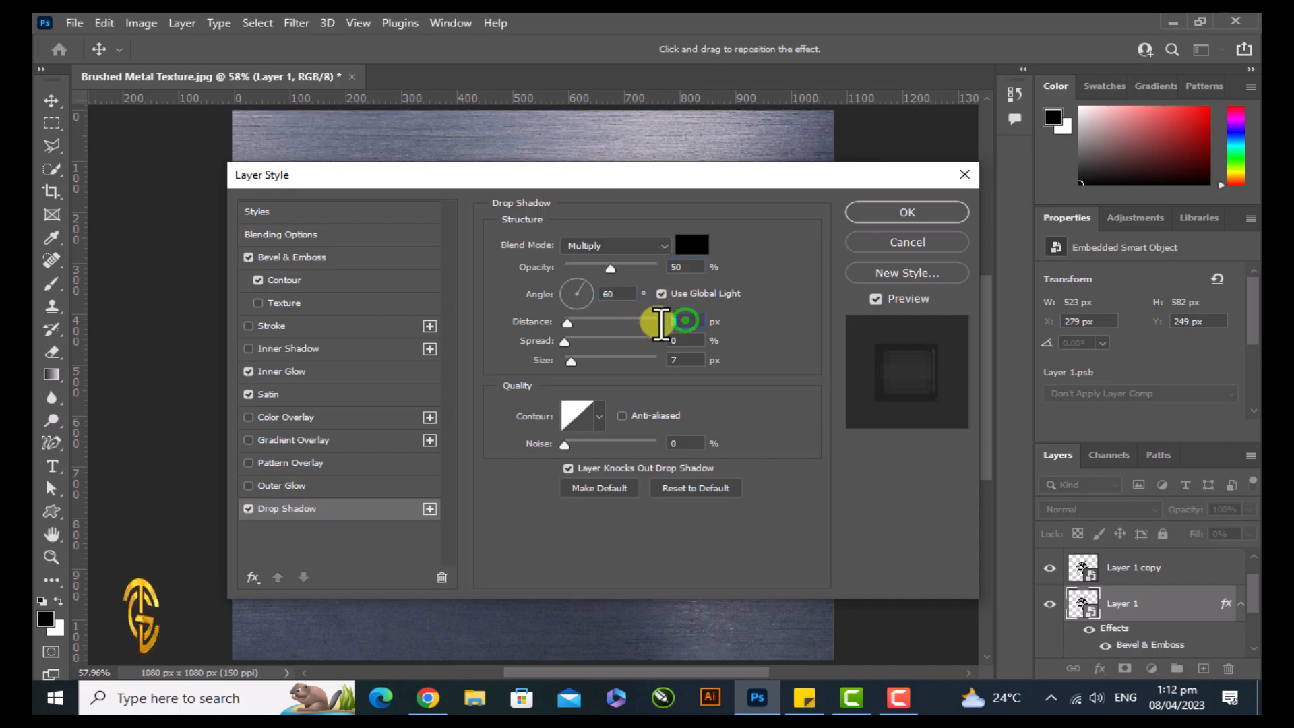
text(15)
double_click(686, 340)
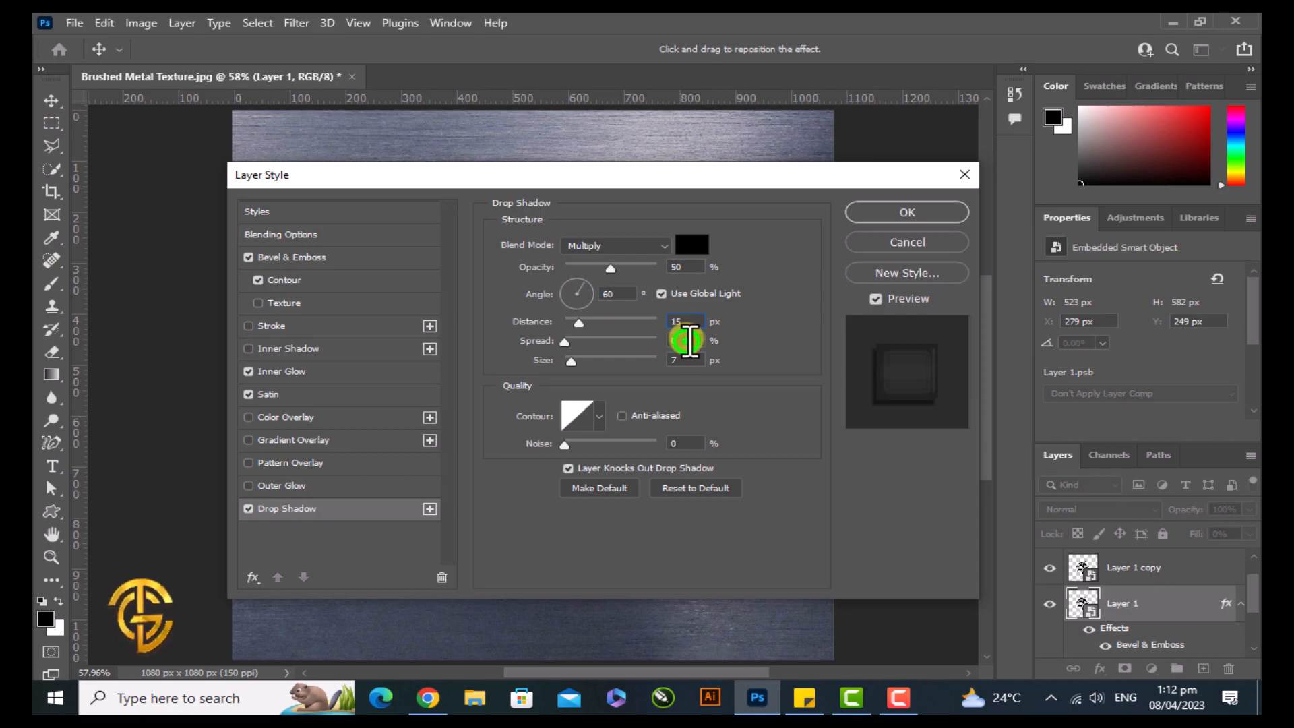
text(10)
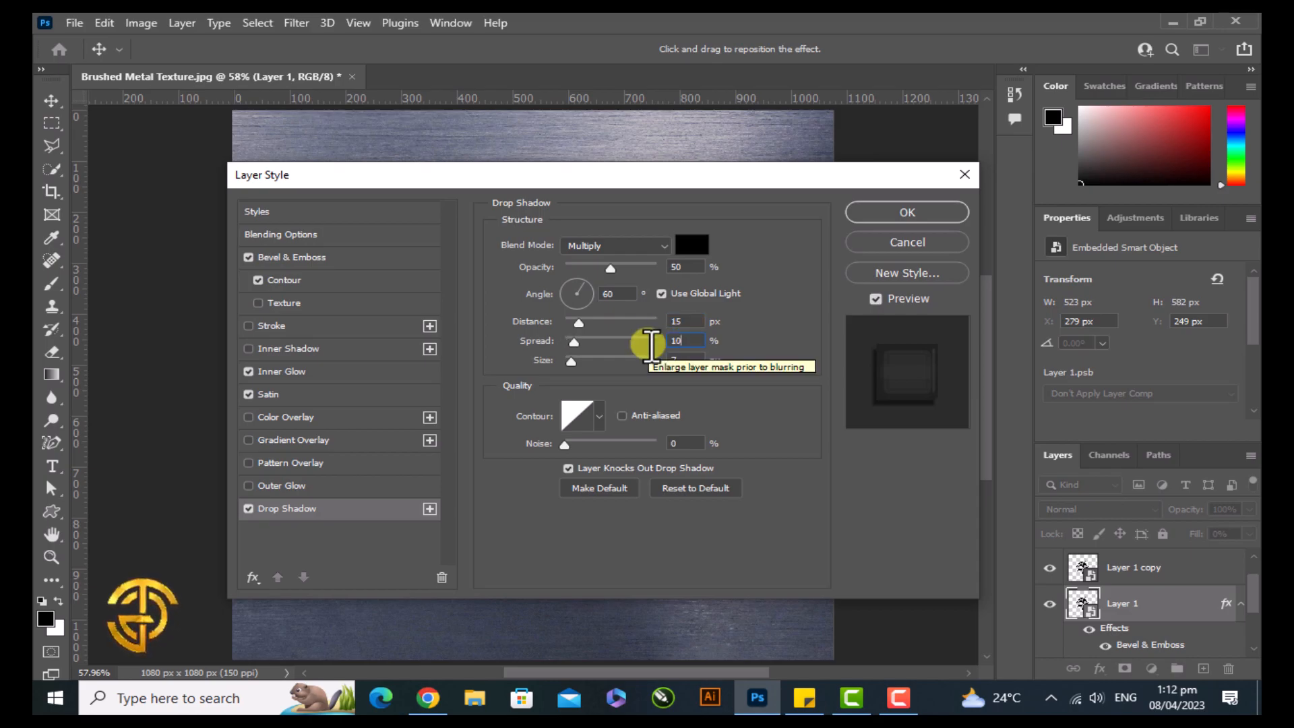
double_click(681, 360)
text(2)
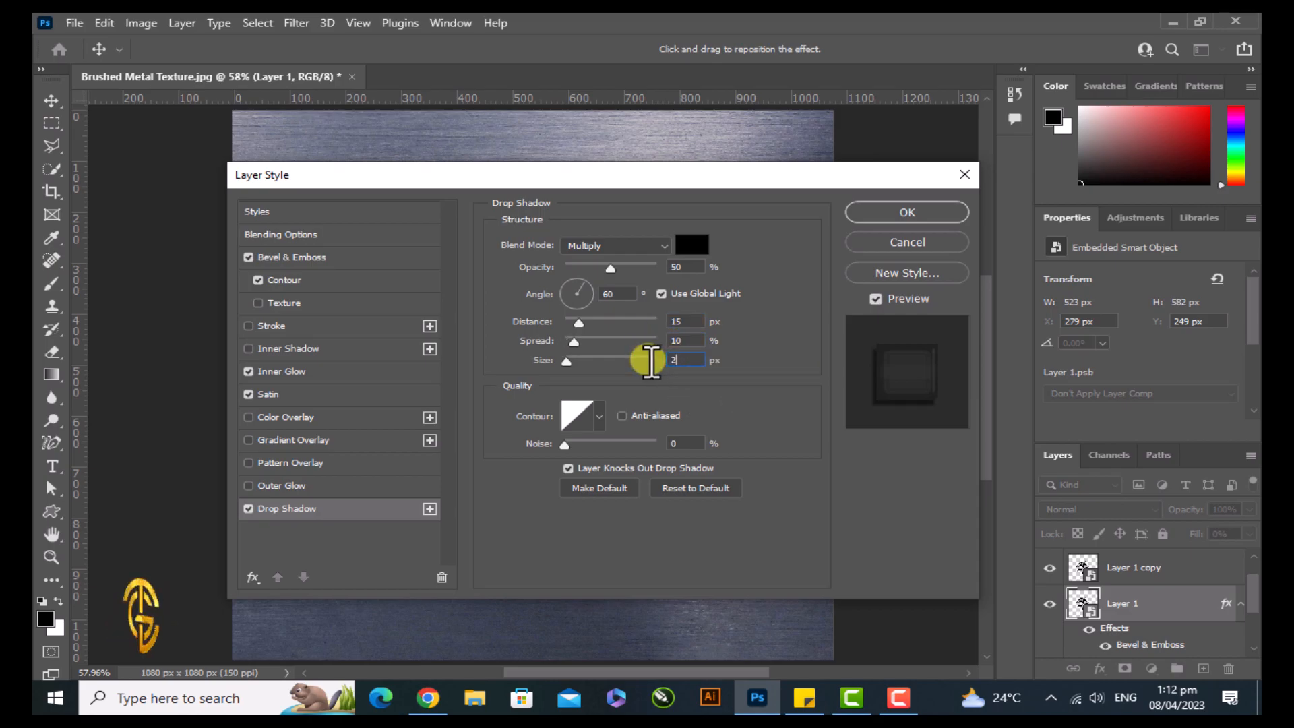
text(0)
key(Return)
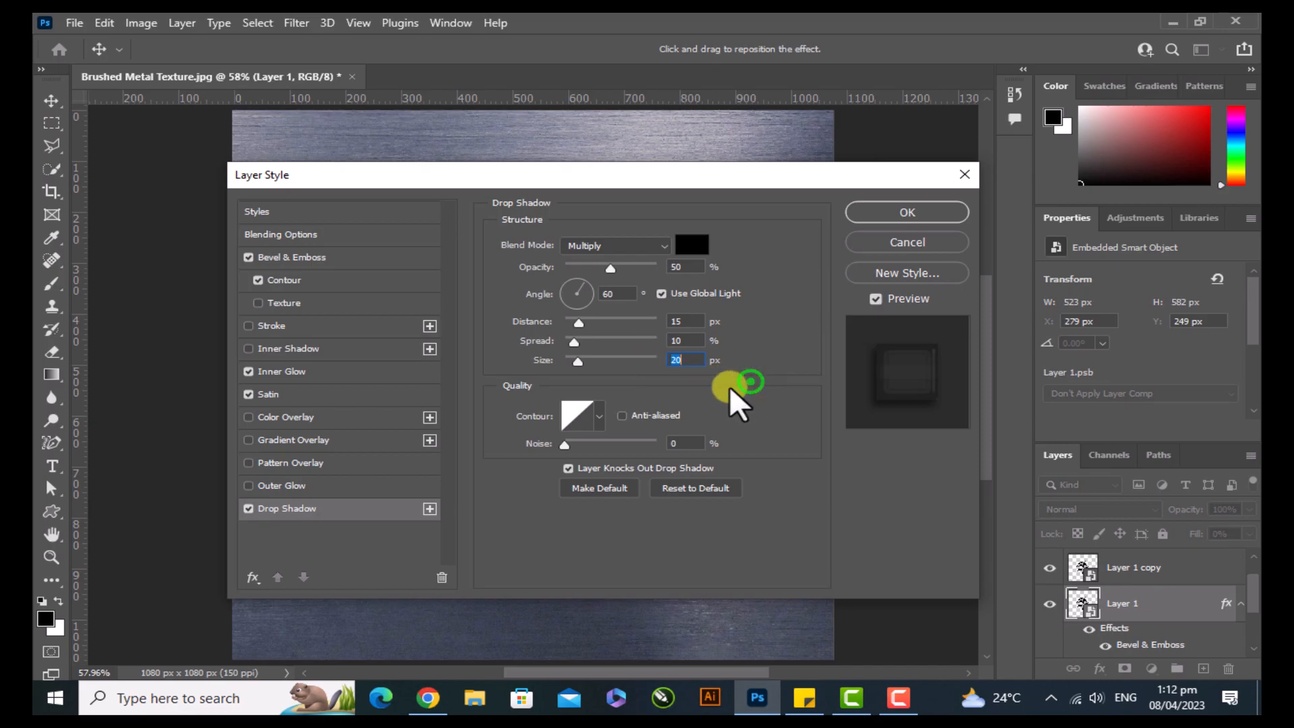
click(685, 441)
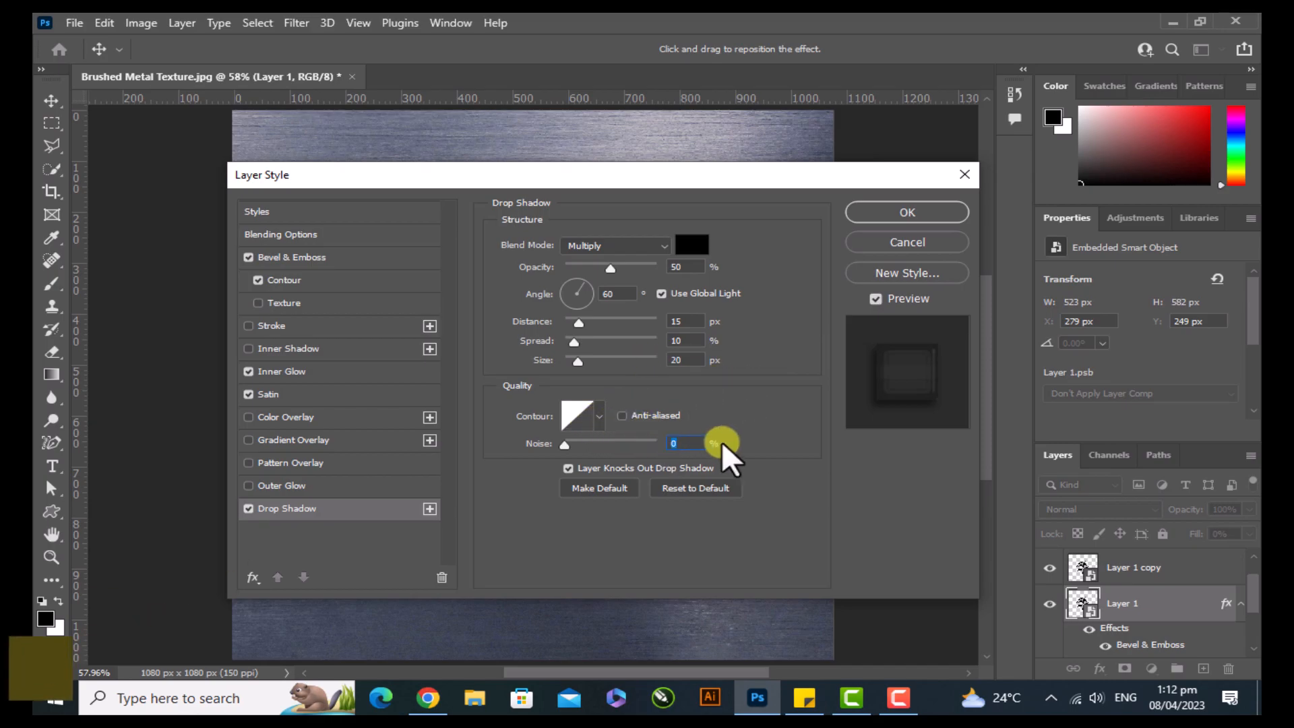
click(896, 214)
Collapse the effects of Layer 1 and add a Bevel & Emboss effect to Layer 1 copy.
click(1241, 603)
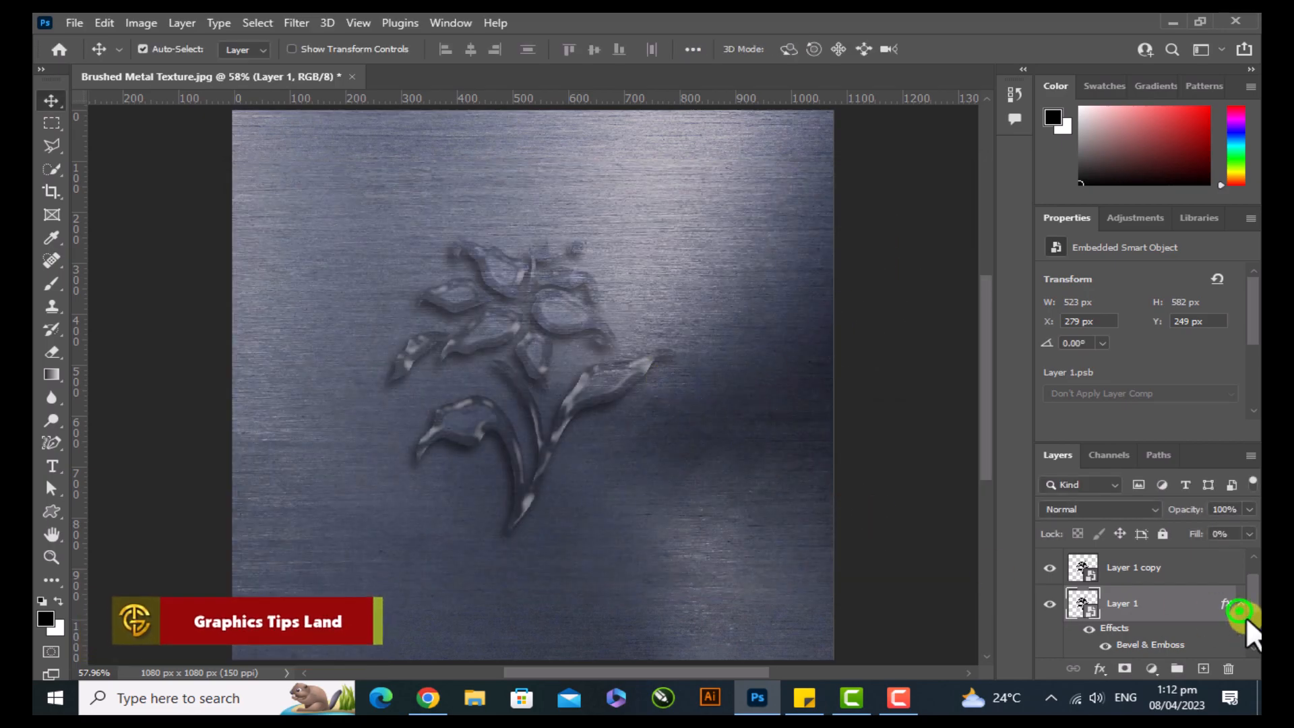
click(1161, 568)
click(1101, 668)
click(1147, 496)
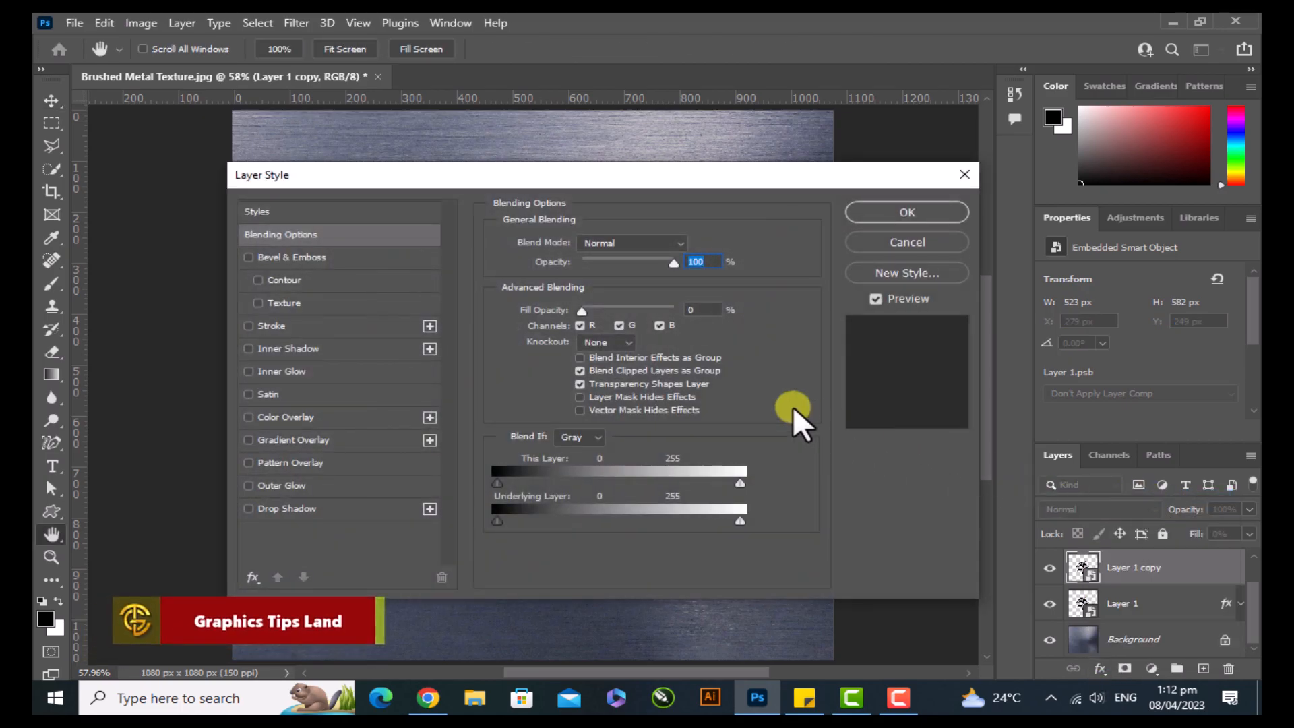
click(342, 257)
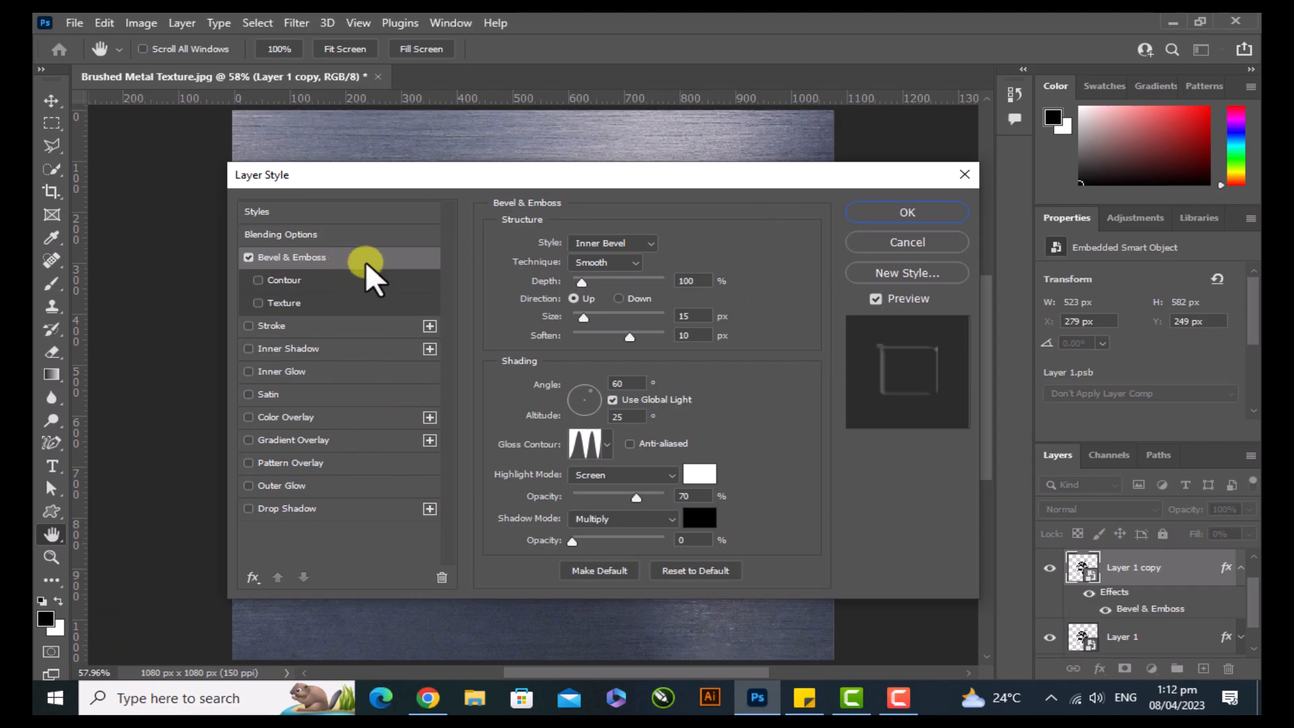
Set the bevel's structure to Inner Bevel with 760% depth, 75 px size and 5 px soften.
click(593, 243)
click(597, 271)
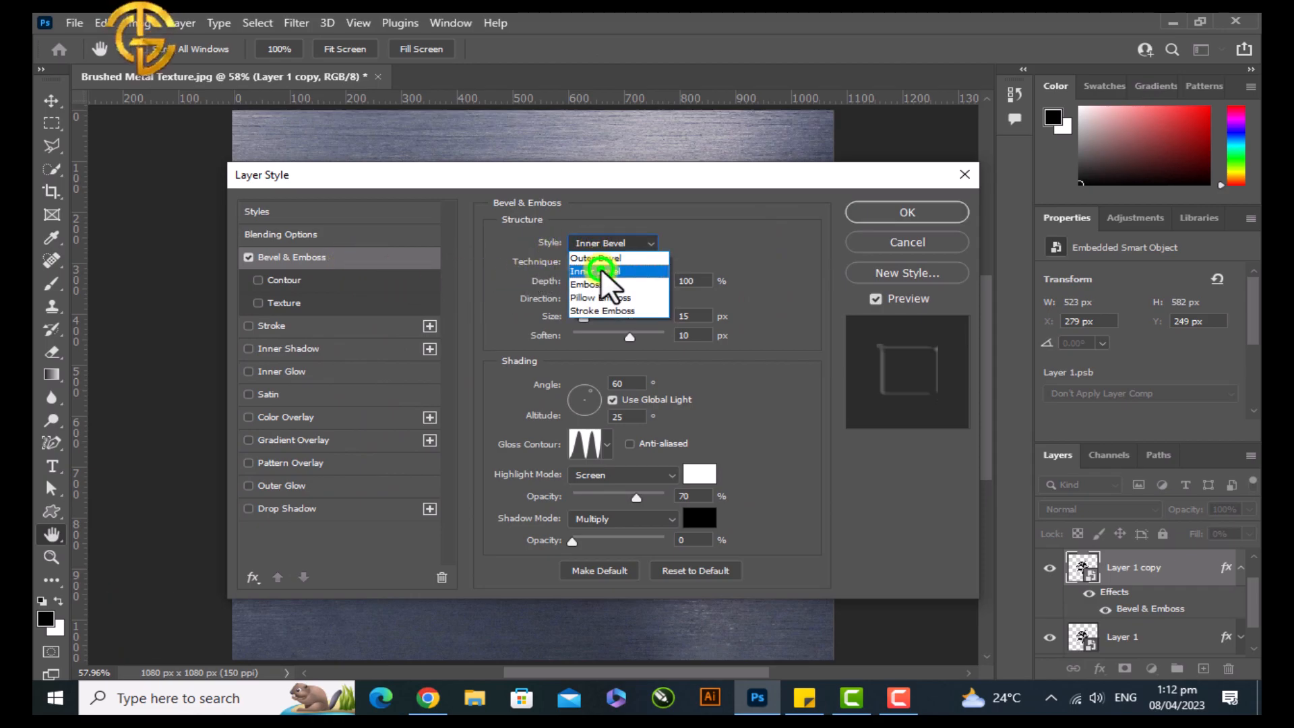
click(703, 280)
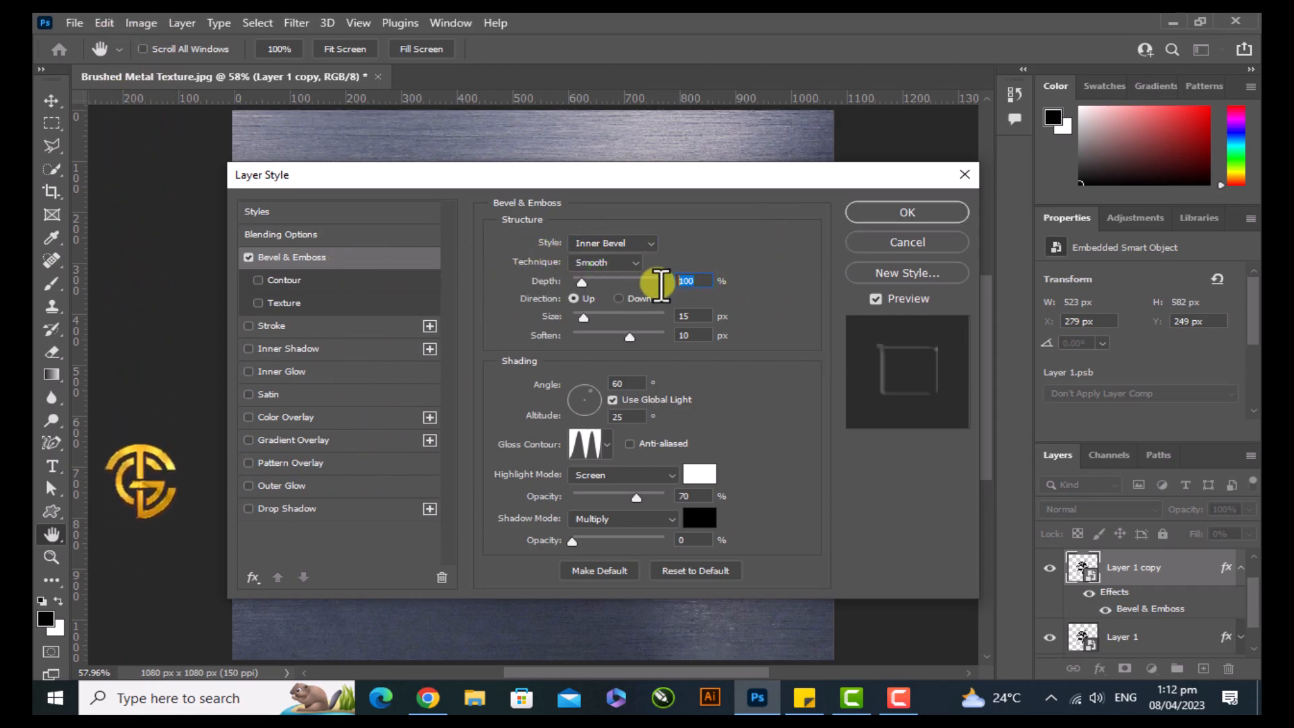
text(760)
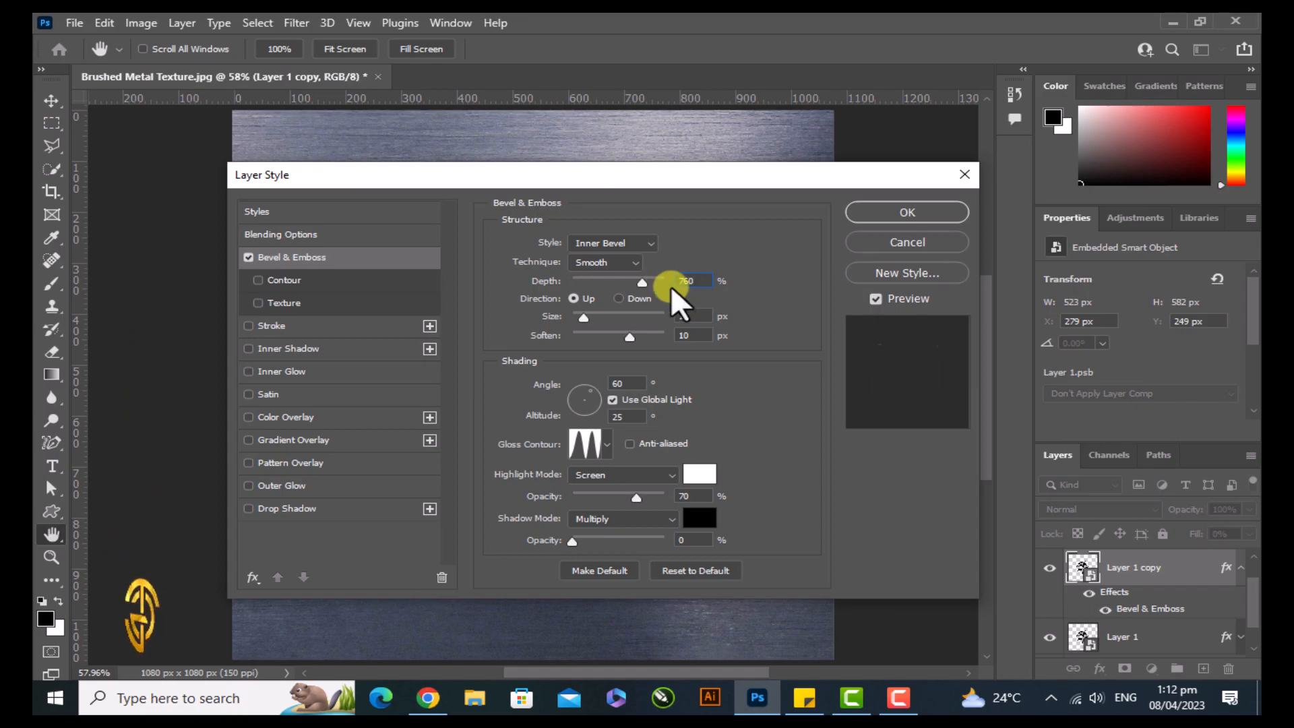
click(696, 315)
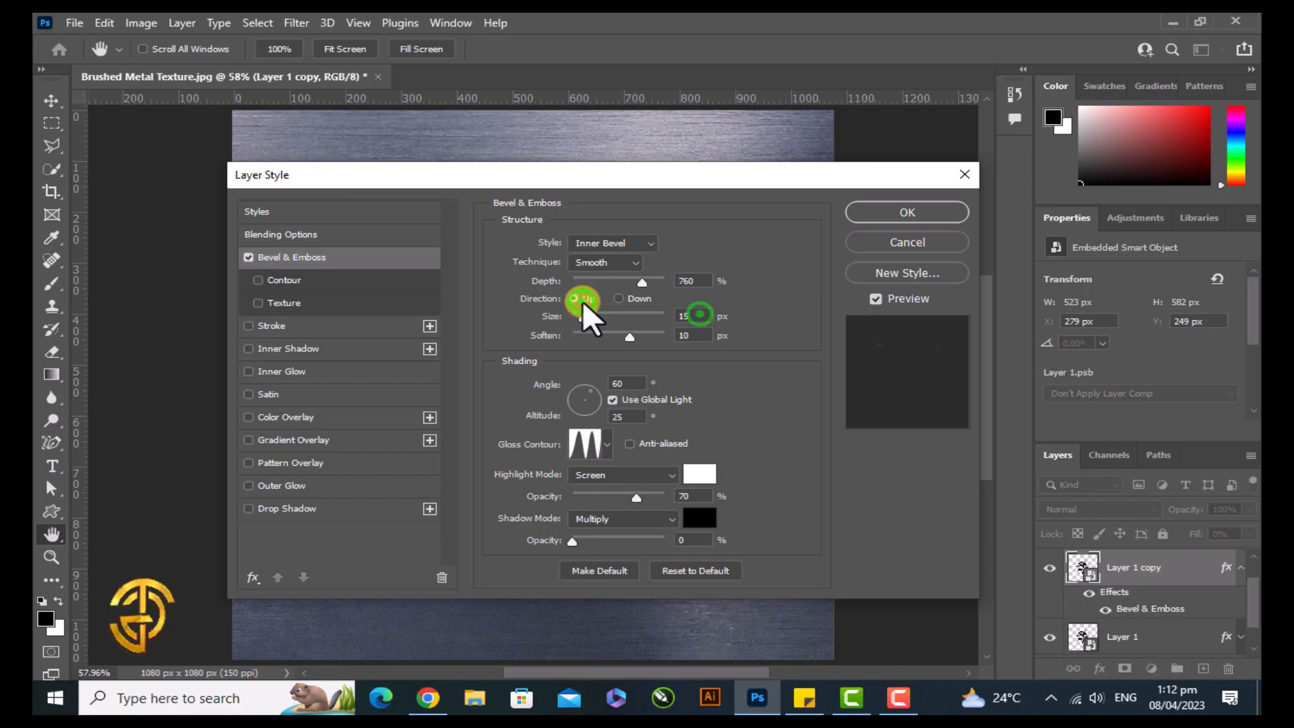
drag(699, 315, 665, 340)
text(75)
click(694, 335)
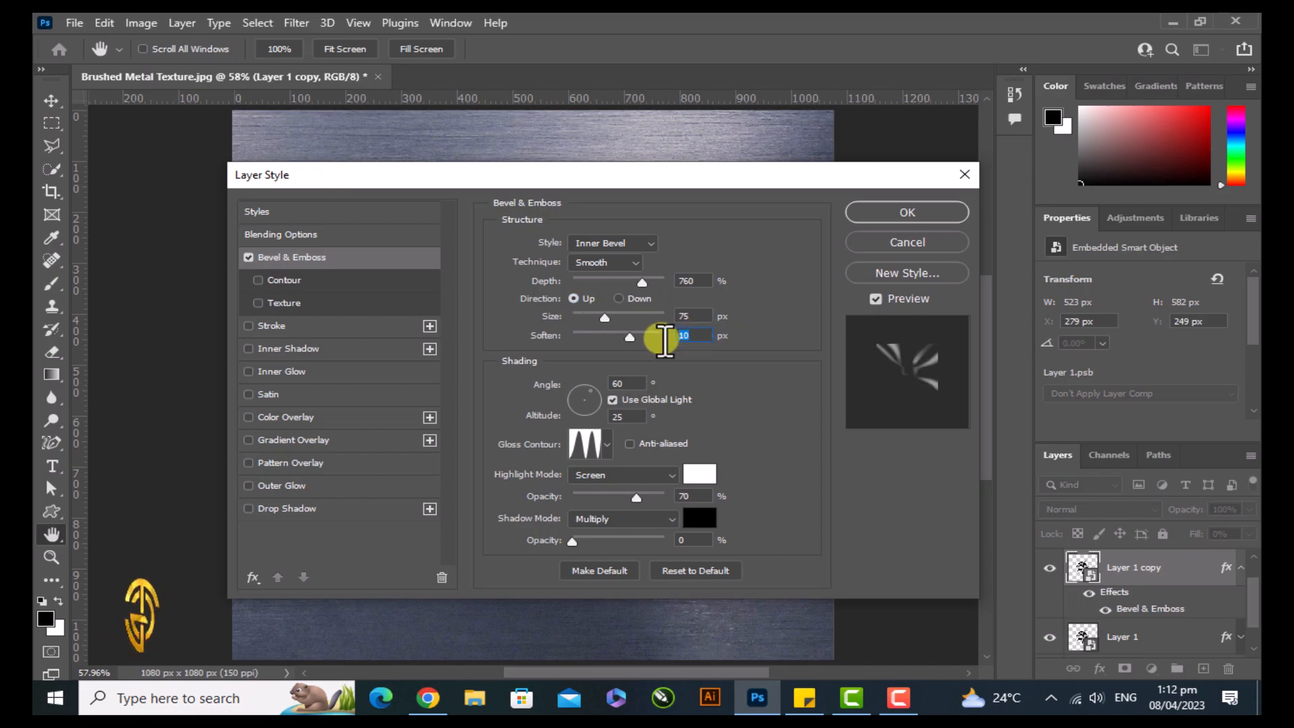
text(5)
Set the bevel's shading angle to 90° and altitude to 30° with Use Global Light turned off.
drag(629, 383, 603, 416)
text(13030)
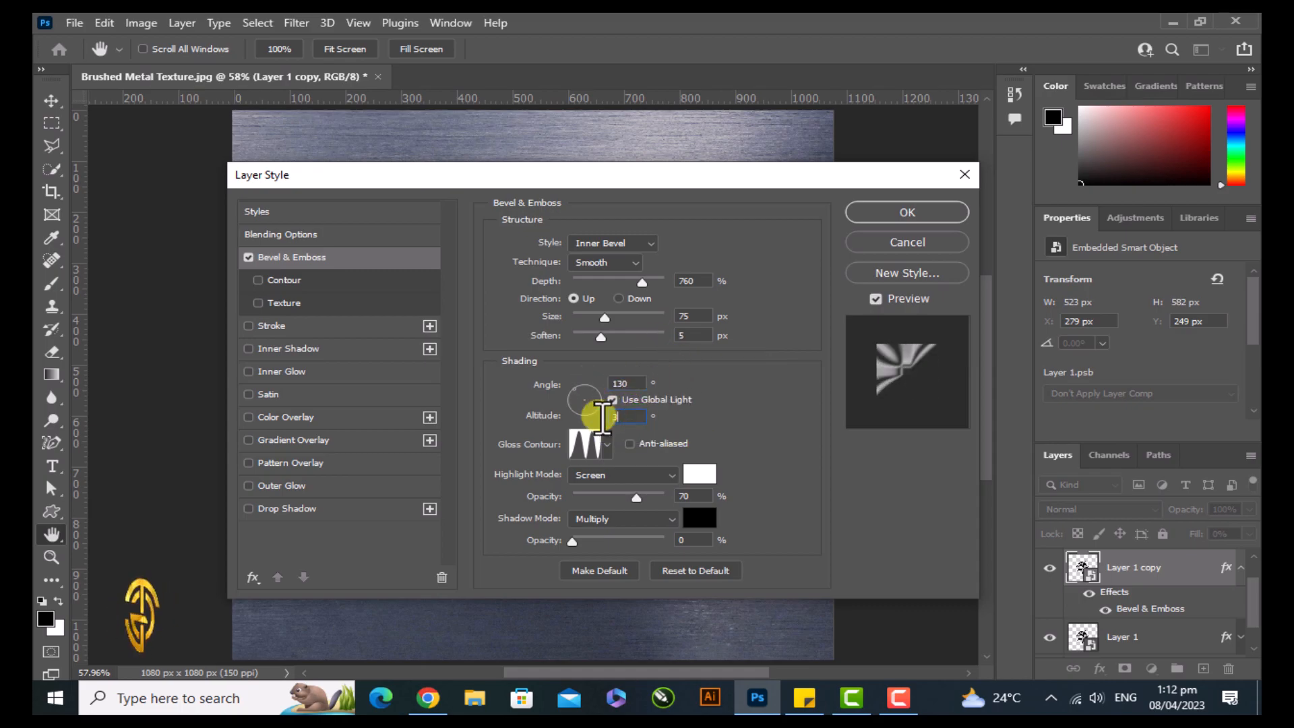
click(611, 402)
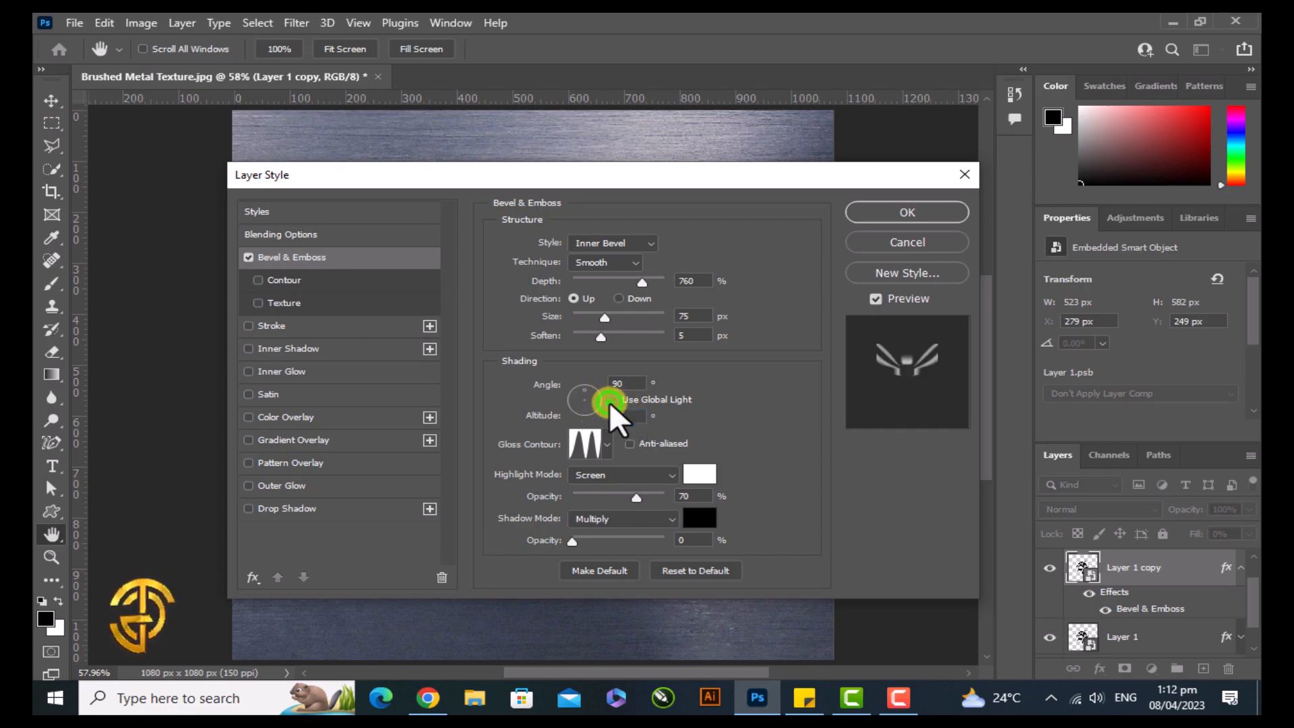
Change the bevel's gloss contour from the double ring to the smooth single-curve preset.
click(607, 445)
scroll(580, 529, up, 3)
scroll(580, 529, up, 8)
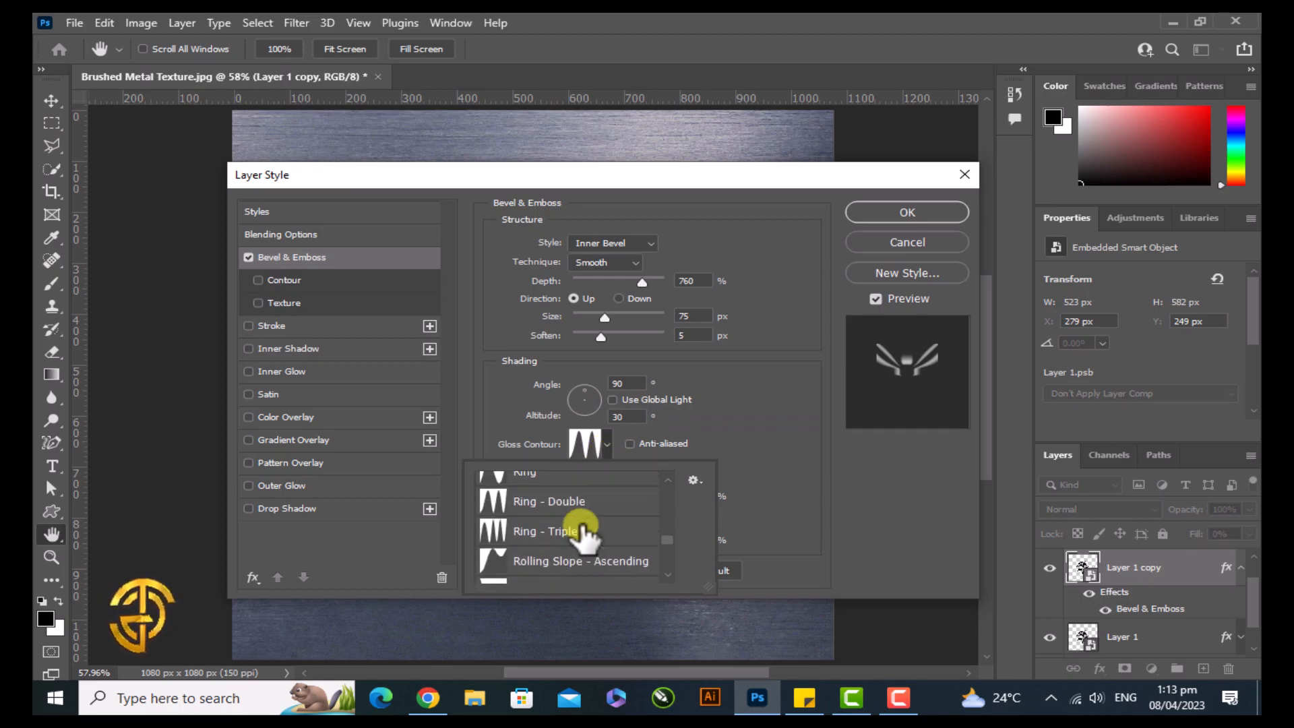
scroll(579, 529, up, 4)
click(568, 527)
click(742, 450)
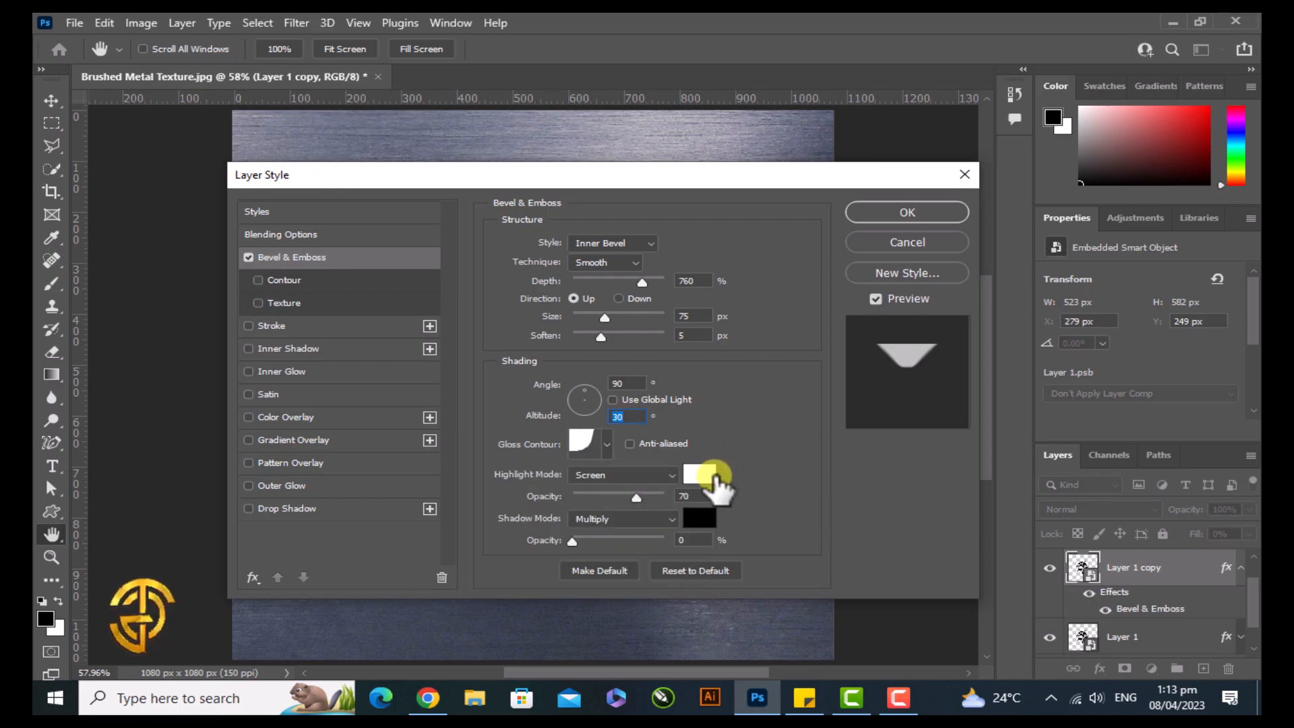
Set the bevel's highlight mode to Soft Light at 60% opacity and keep the shadow opacity at 0%.
click(645, 472)
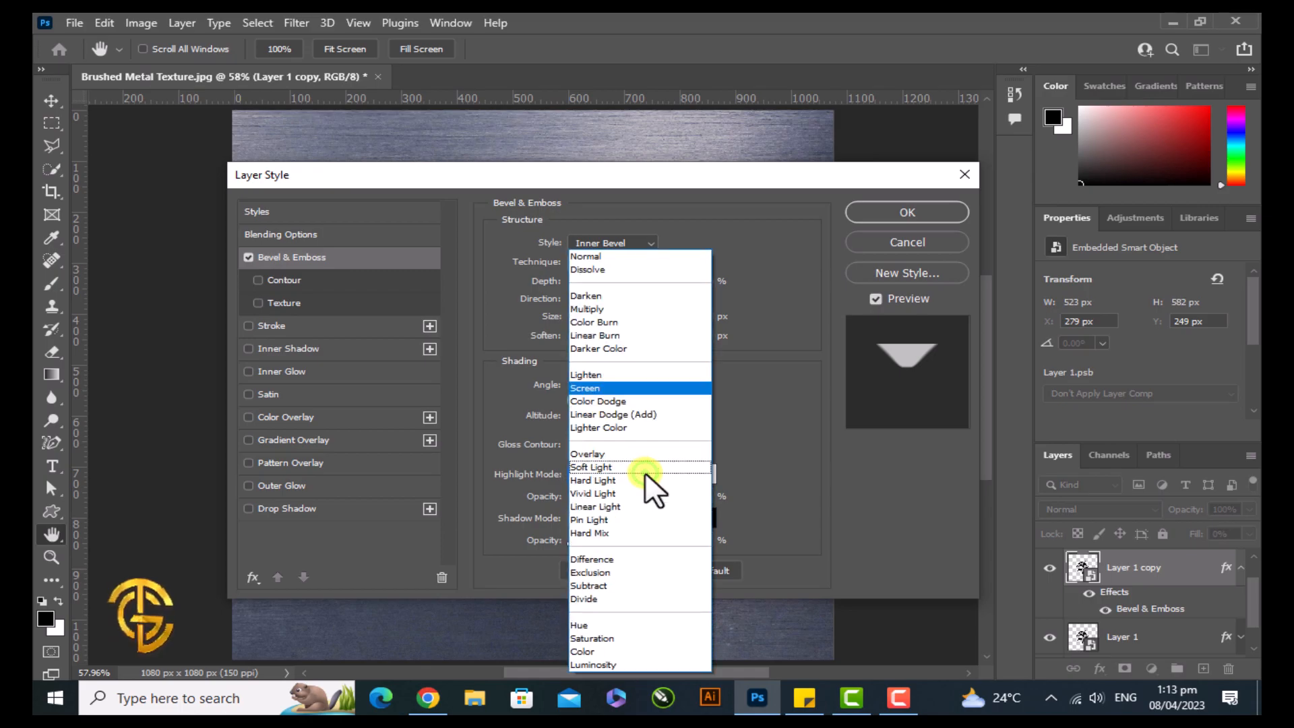
click(604, 464)
click(694, 497)
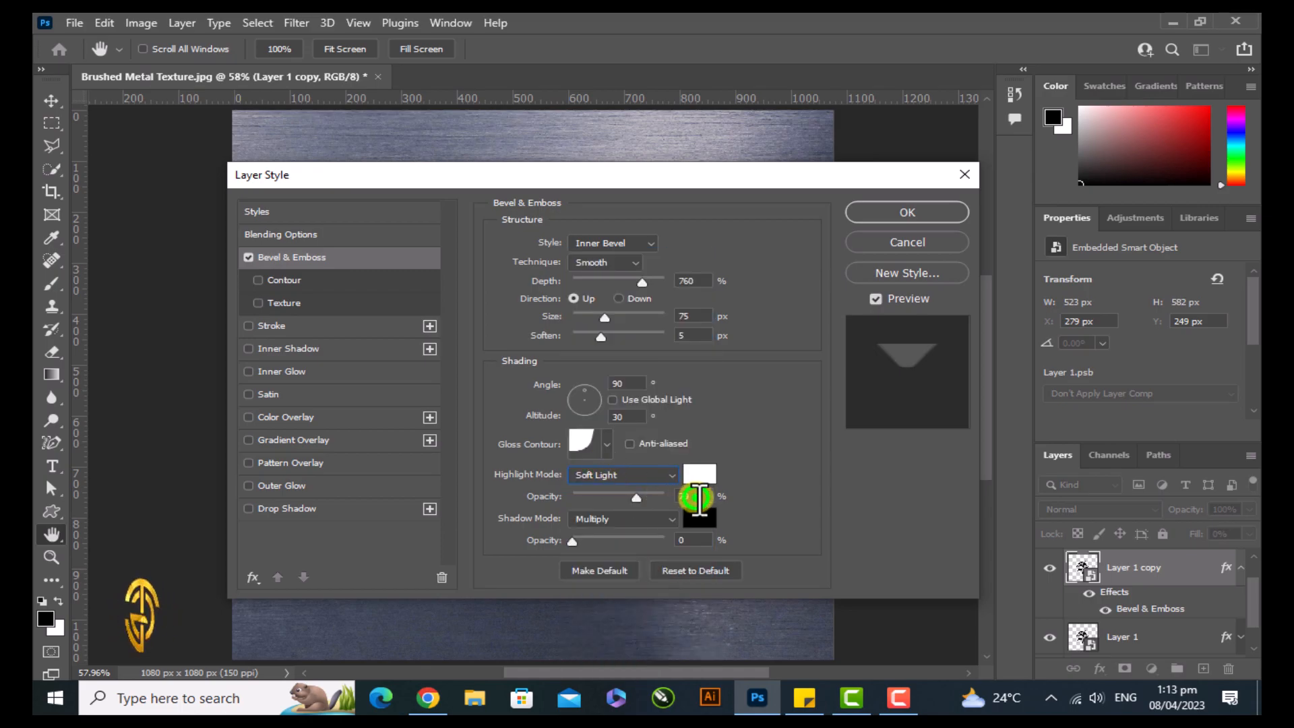
text(5)
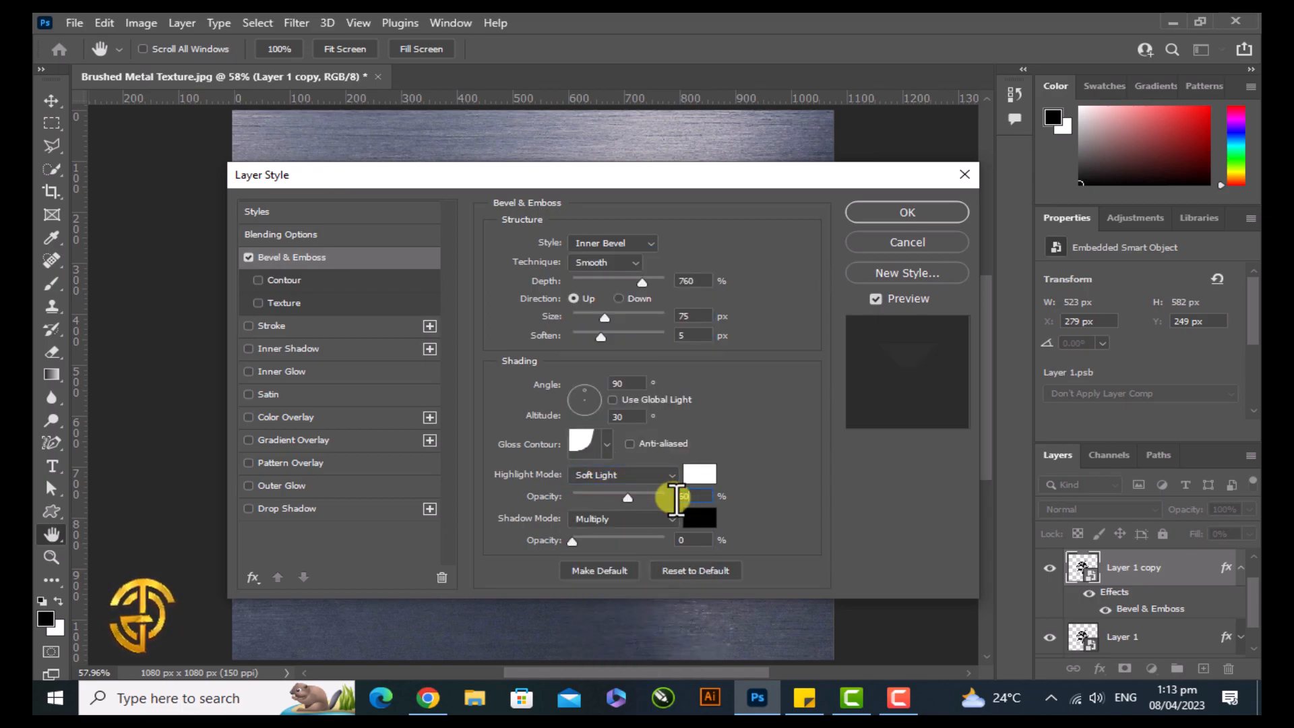
click(685, 539)
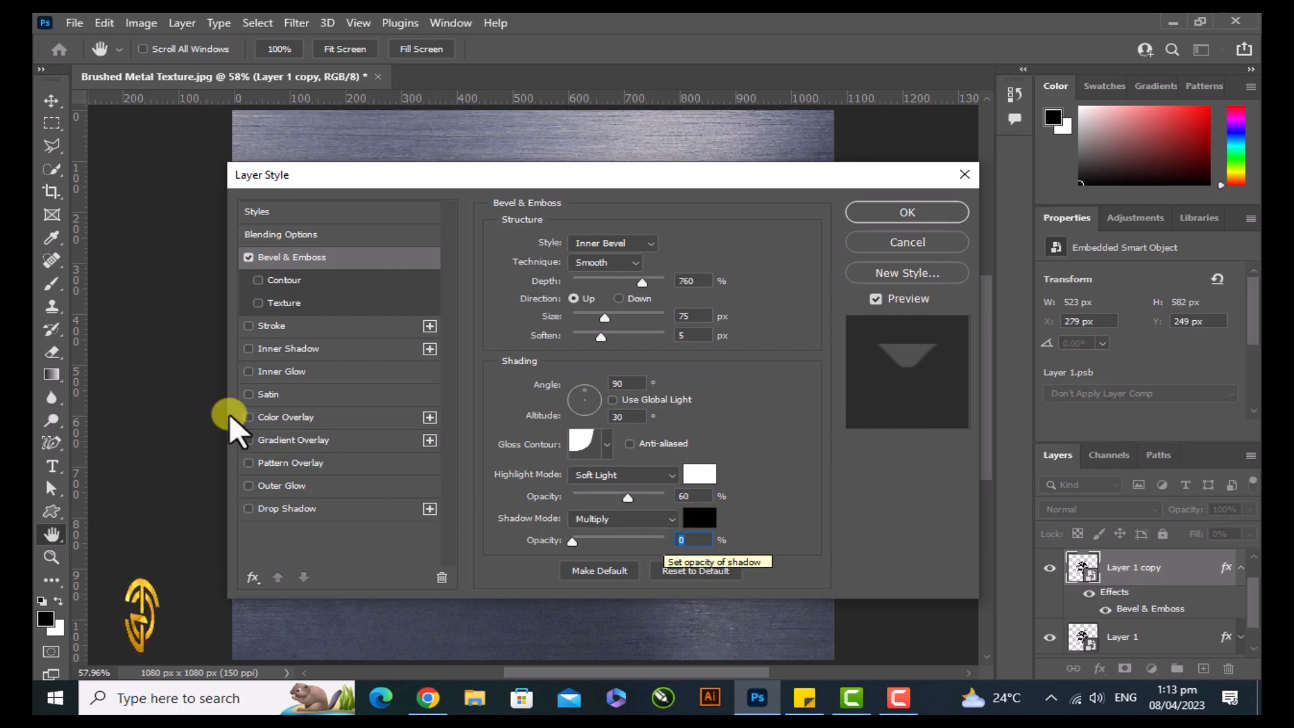
Add an Inner Glow effect to Layer 1 copy with the Overlay blend mode, 50% opacity and 0% noise.
click(306, 371)
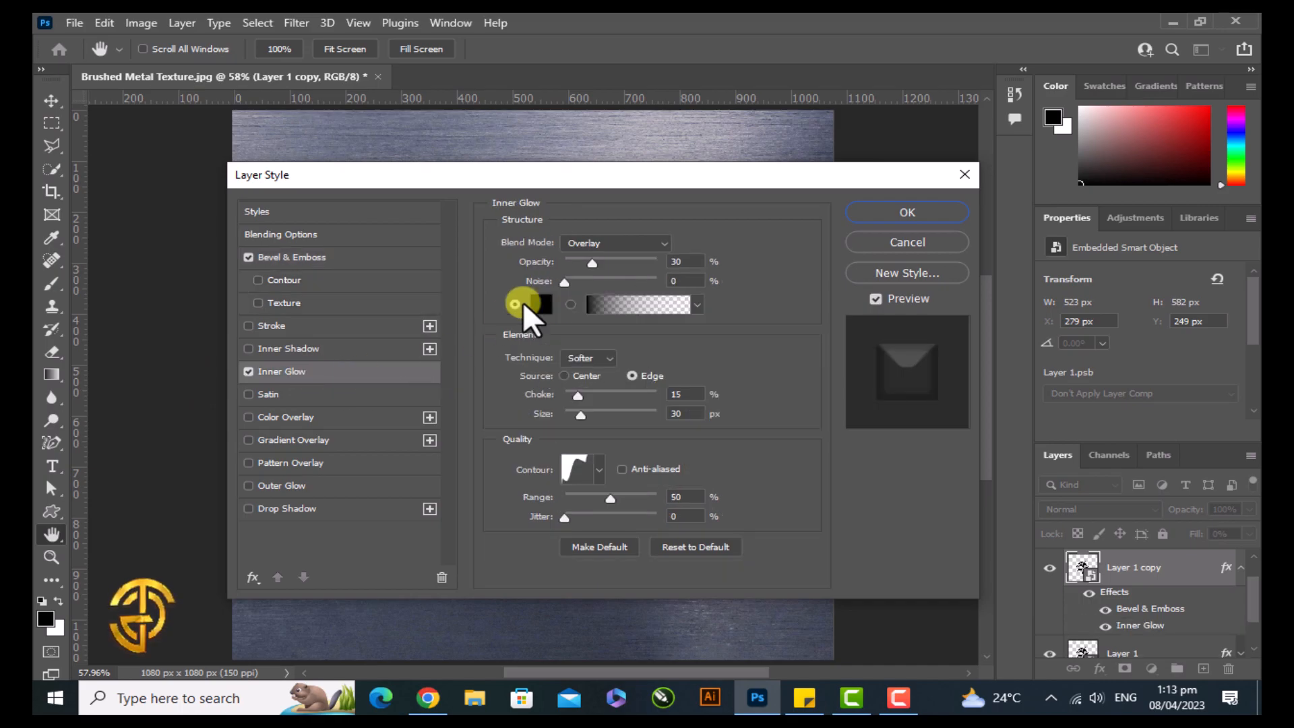
click(632, 243)
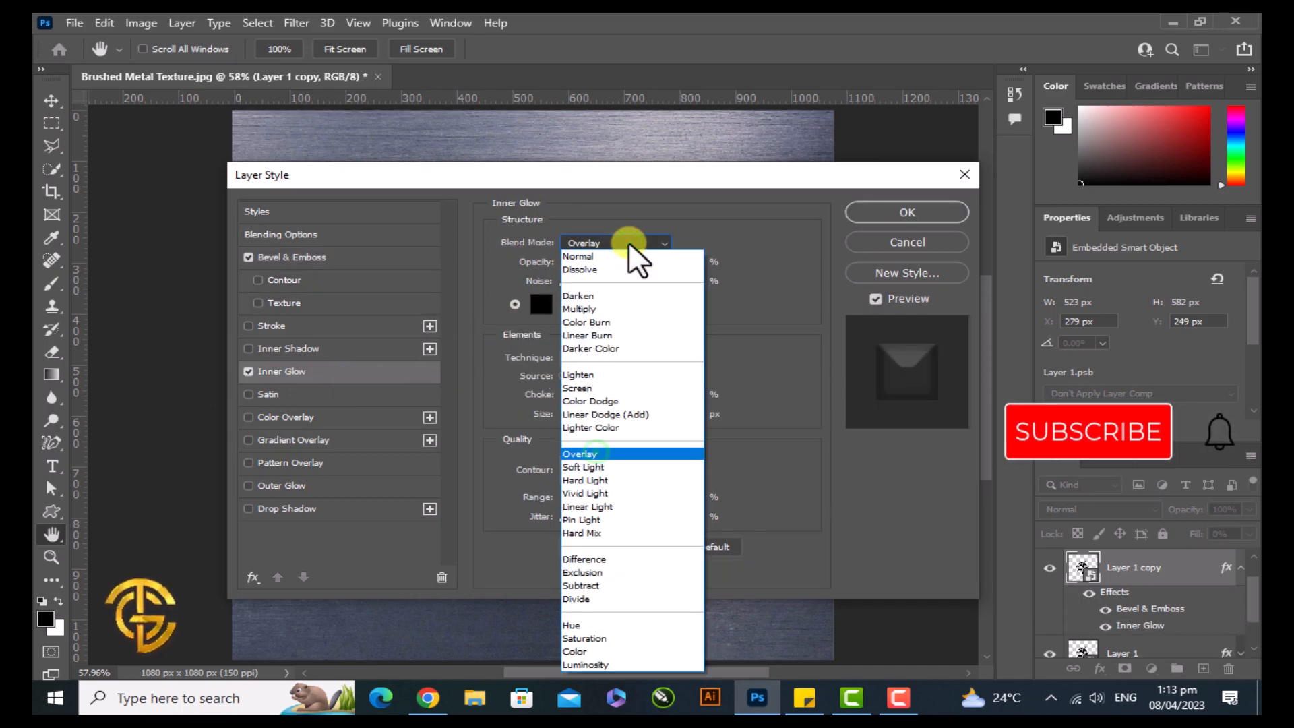
click(597, 455)
click(687, 262)
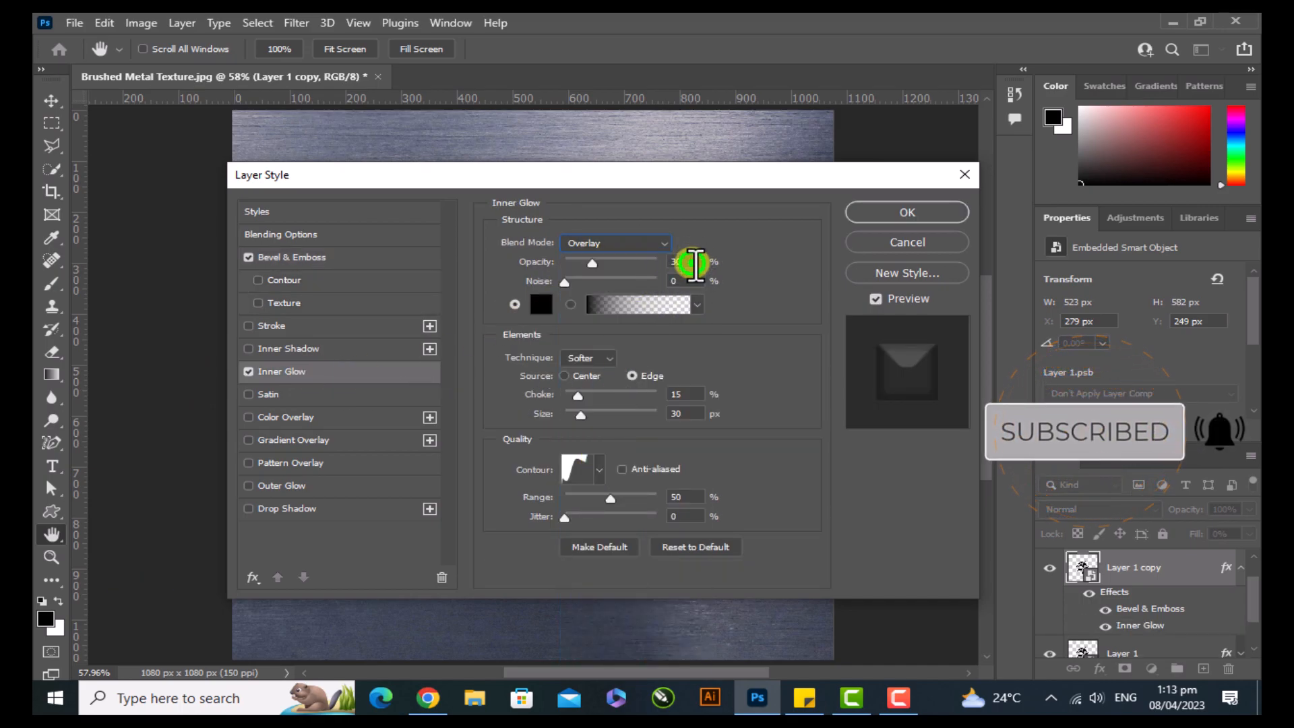
text(50)
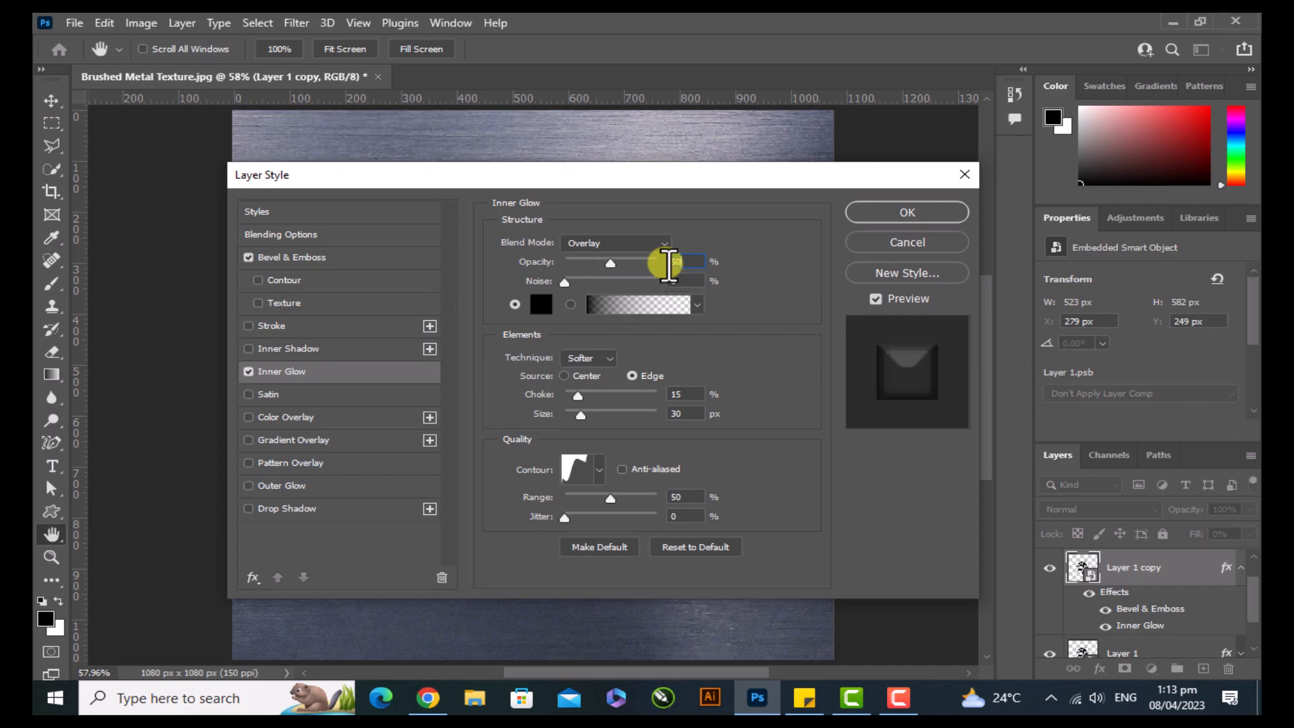
click(682, 279)
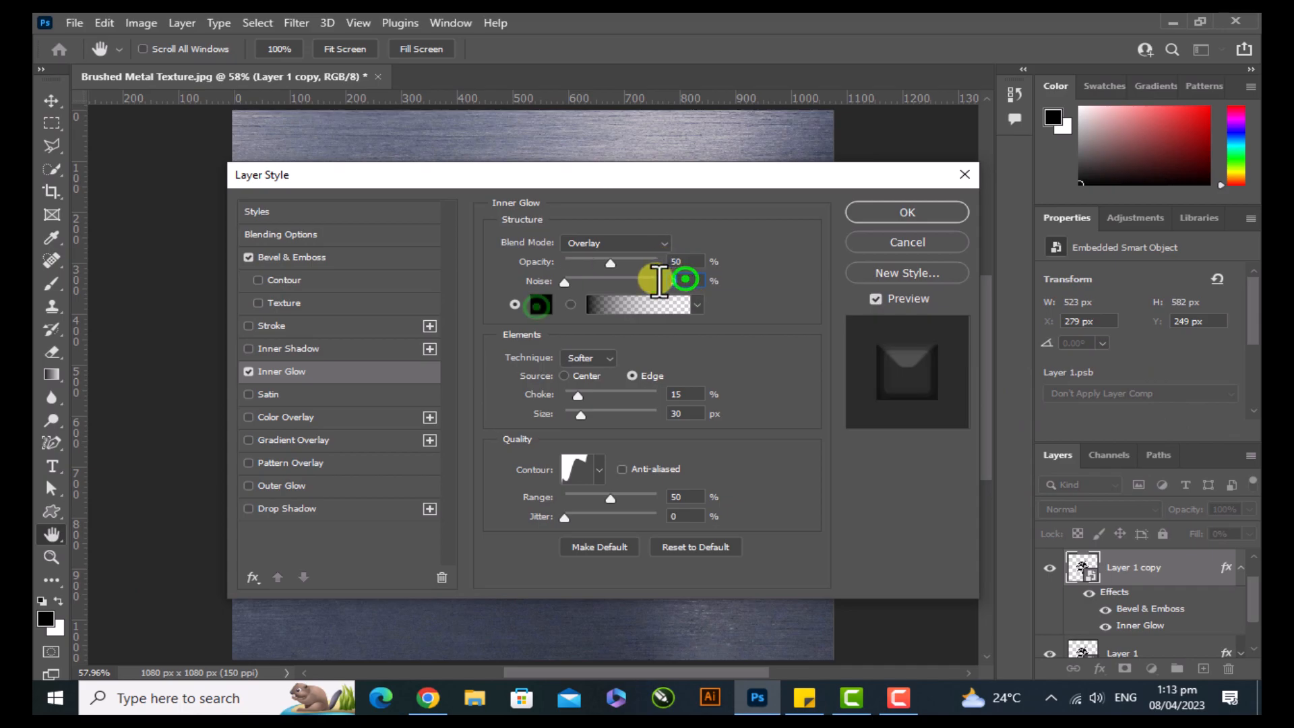
Set the Inner Glow colour to white, with the Softer technique and Edge as the source.
click(537, 307)
drag(722, 337, 696, 307)
click(1113, 297)
click(605, 357)
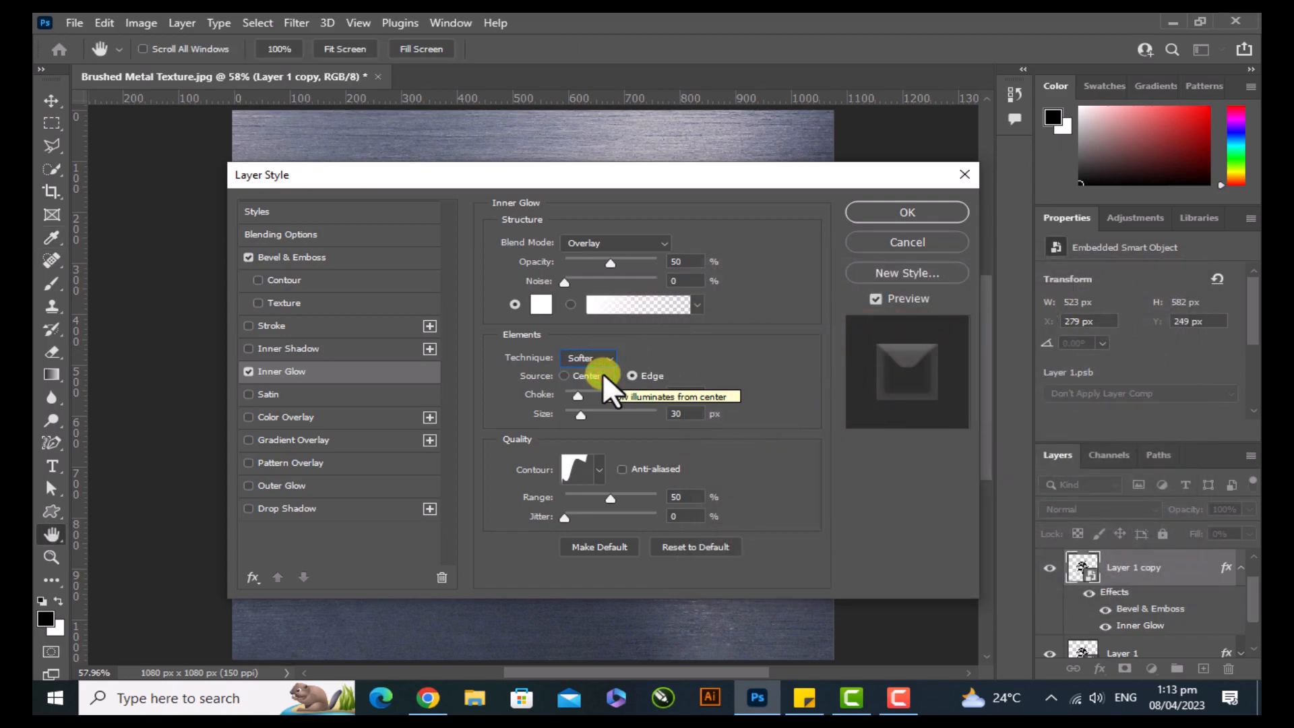
click(607, 362)
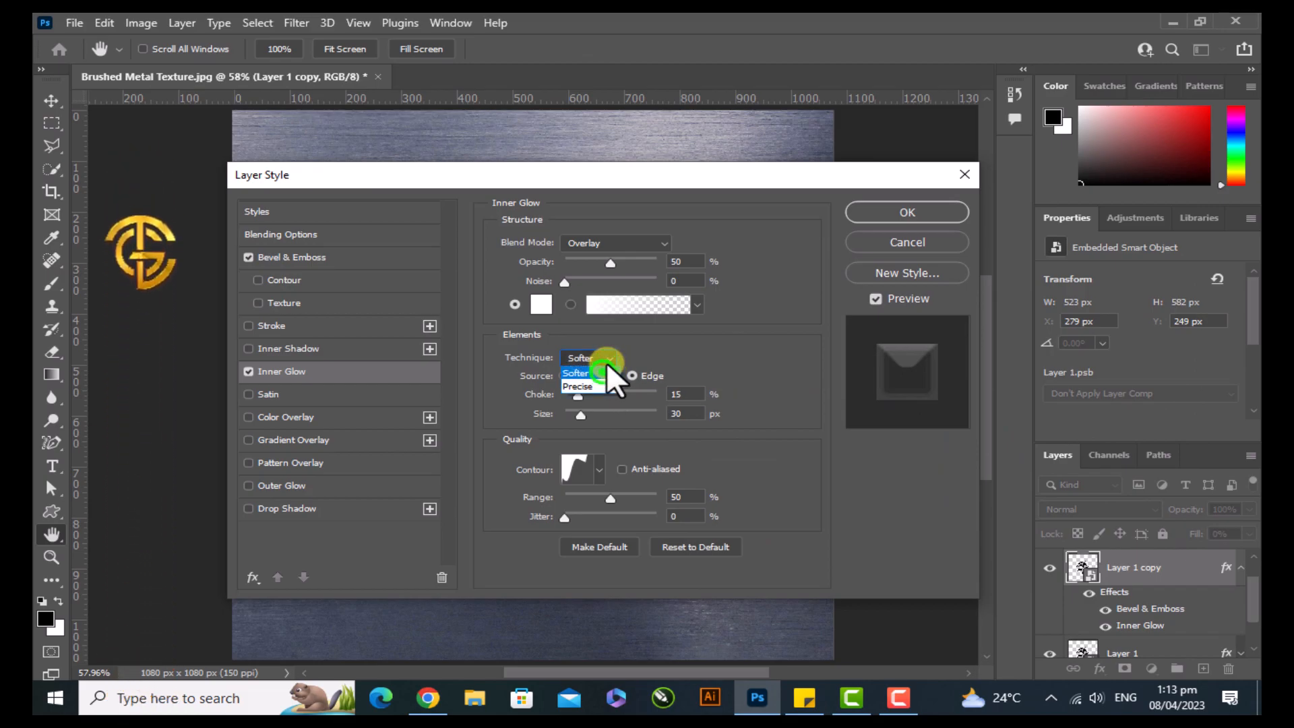
click(622, 366)
click(634, 375)
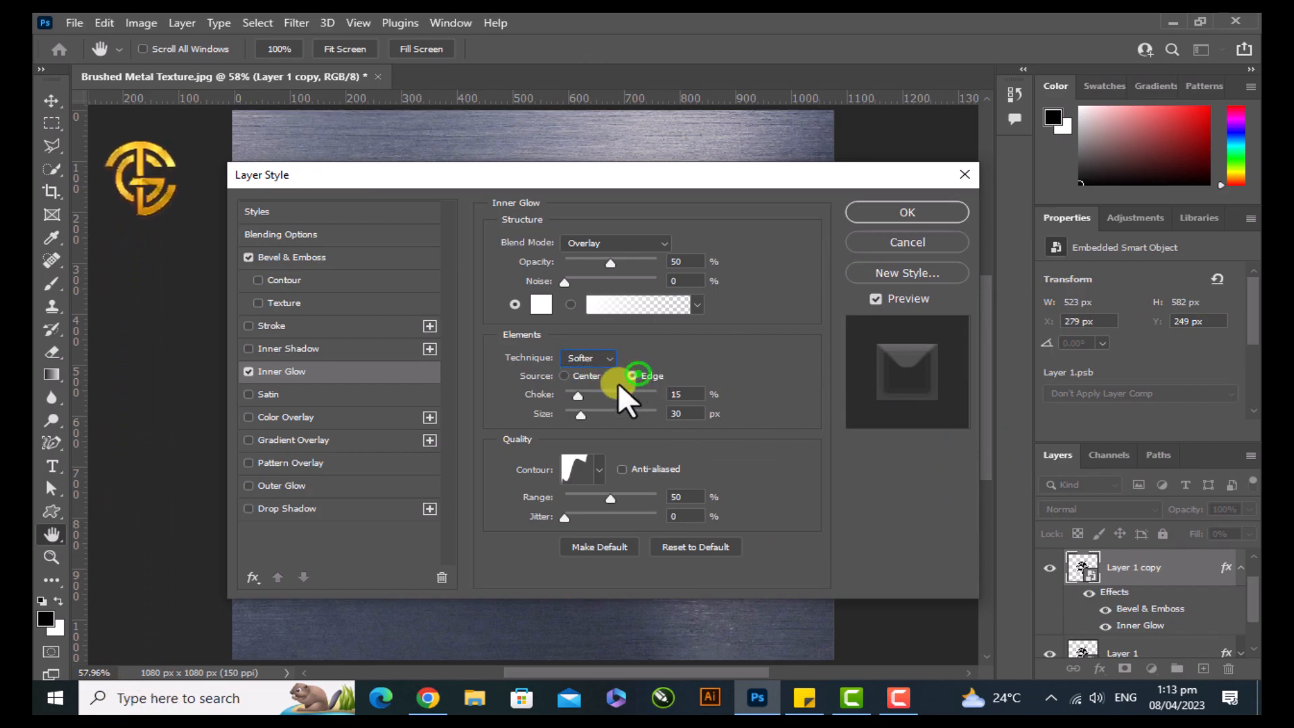
Set the Inner Glow's choke to 0% and its size to 12 px.
click(685, 393)
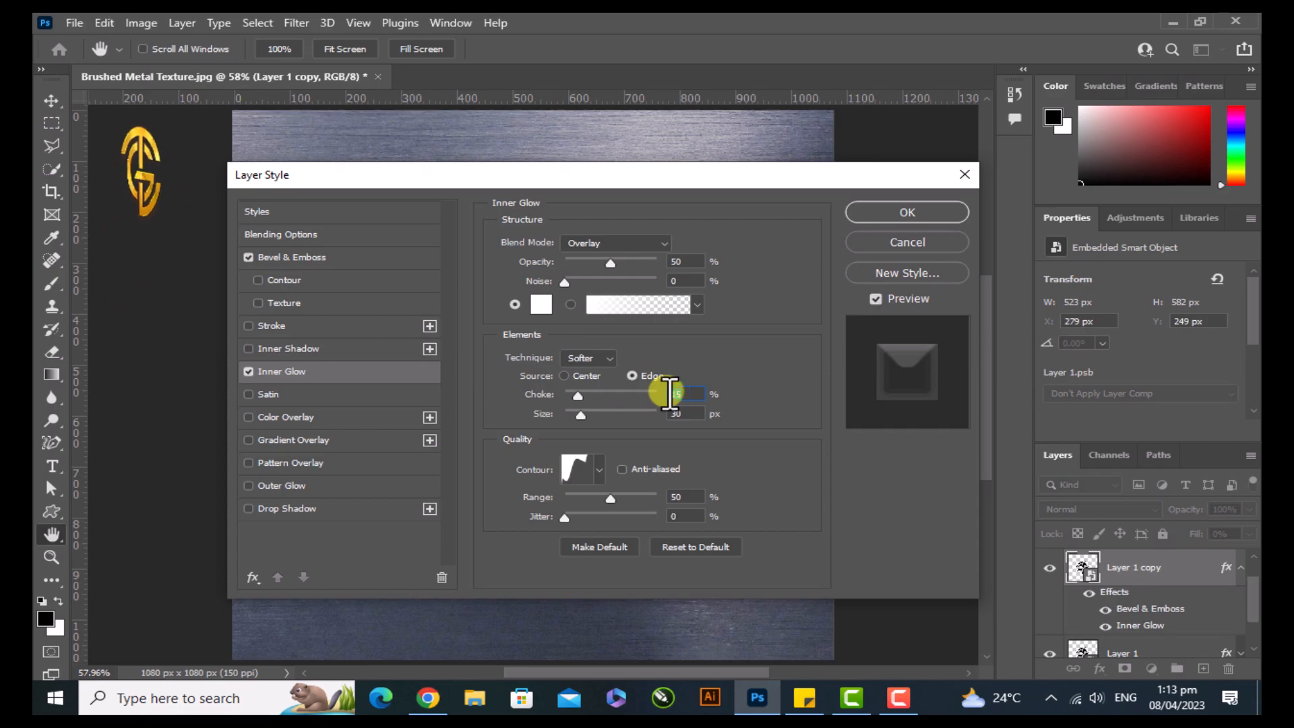
text(0)
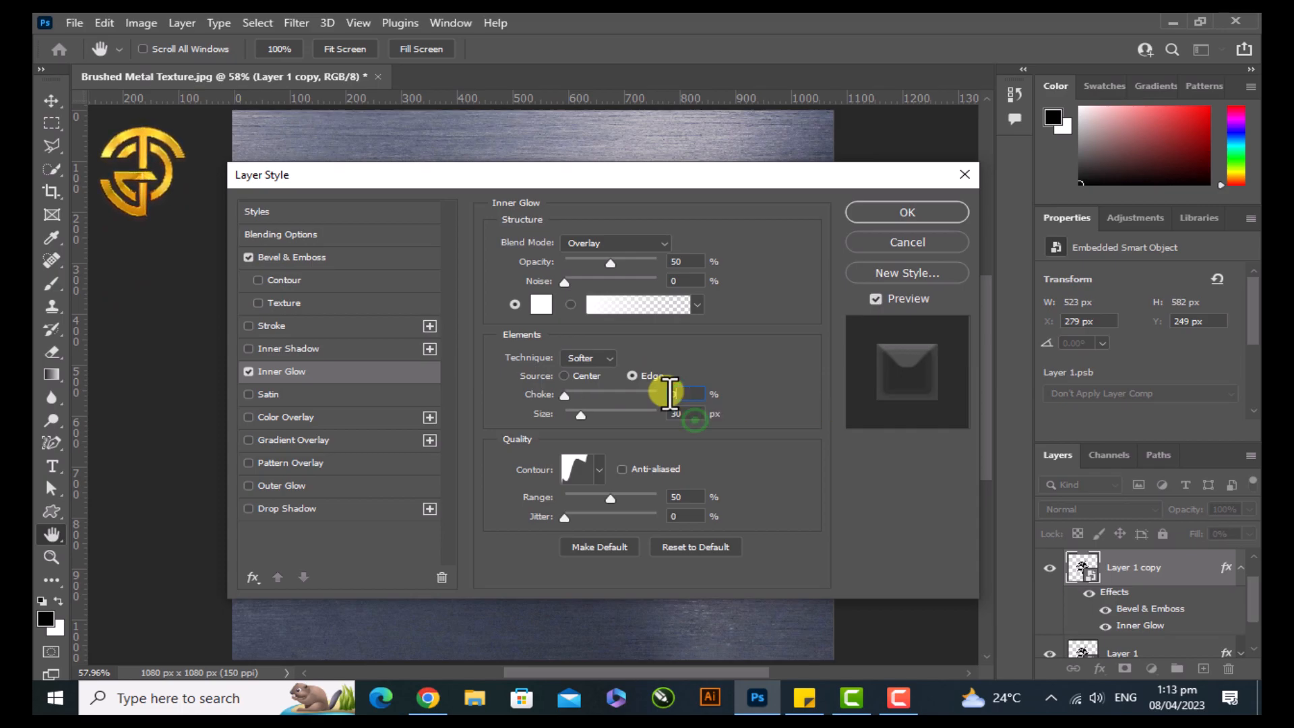
click(694, 419)
text(12)
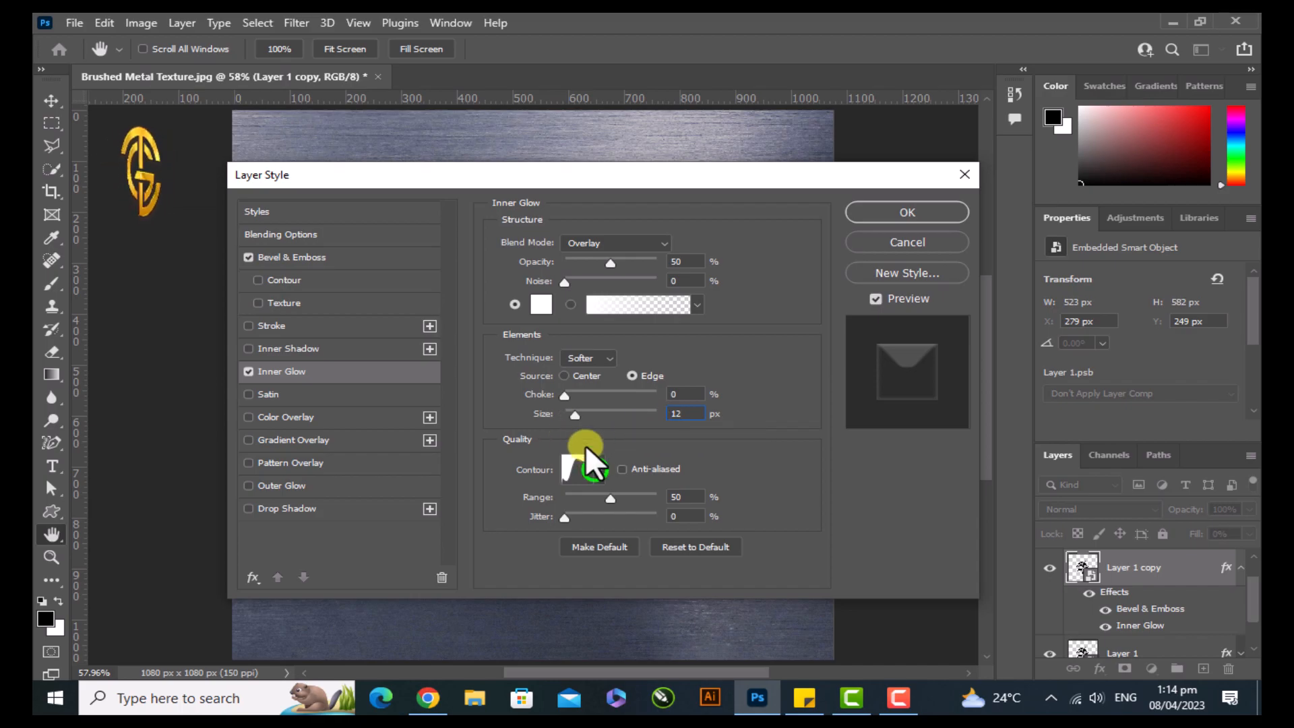
Change the Inner Glow's quality contour to the Notched Slope preset, dismissing the Internet Download Manager alert.
click(597, 469)
scroll(566, 556, up, 4)
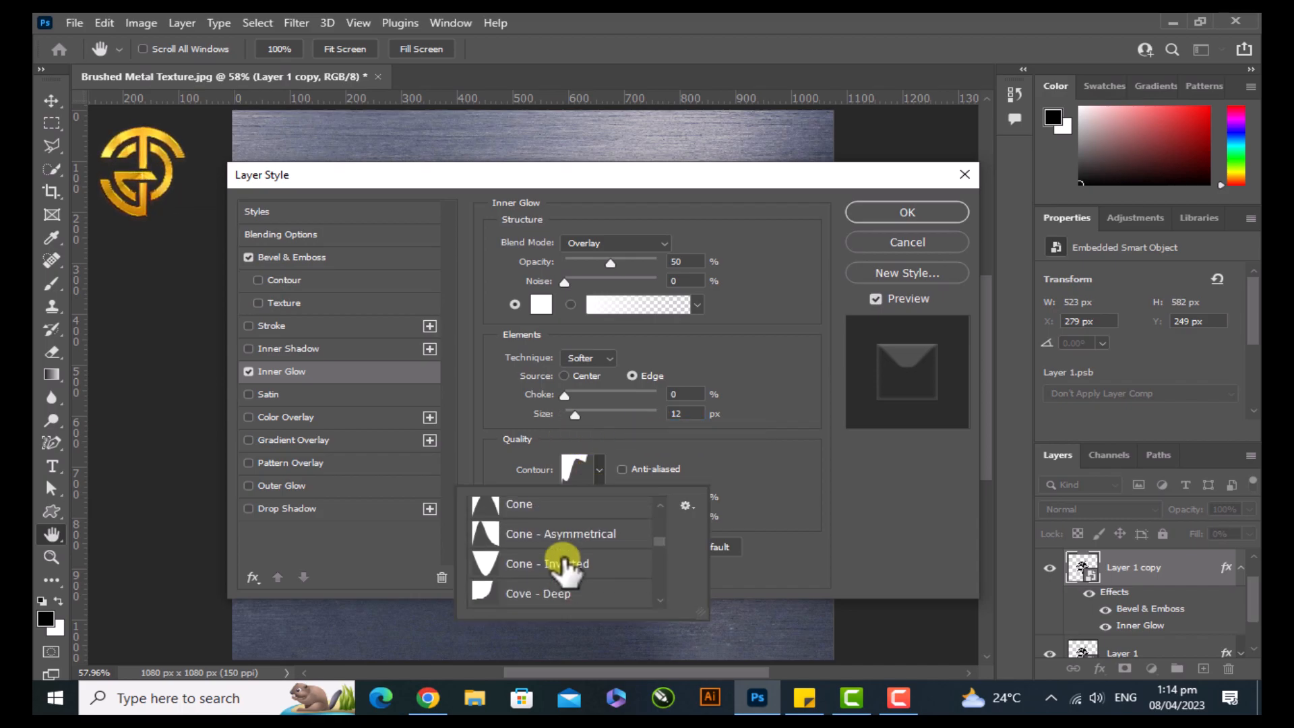
scroll(572, 567, up, 4)
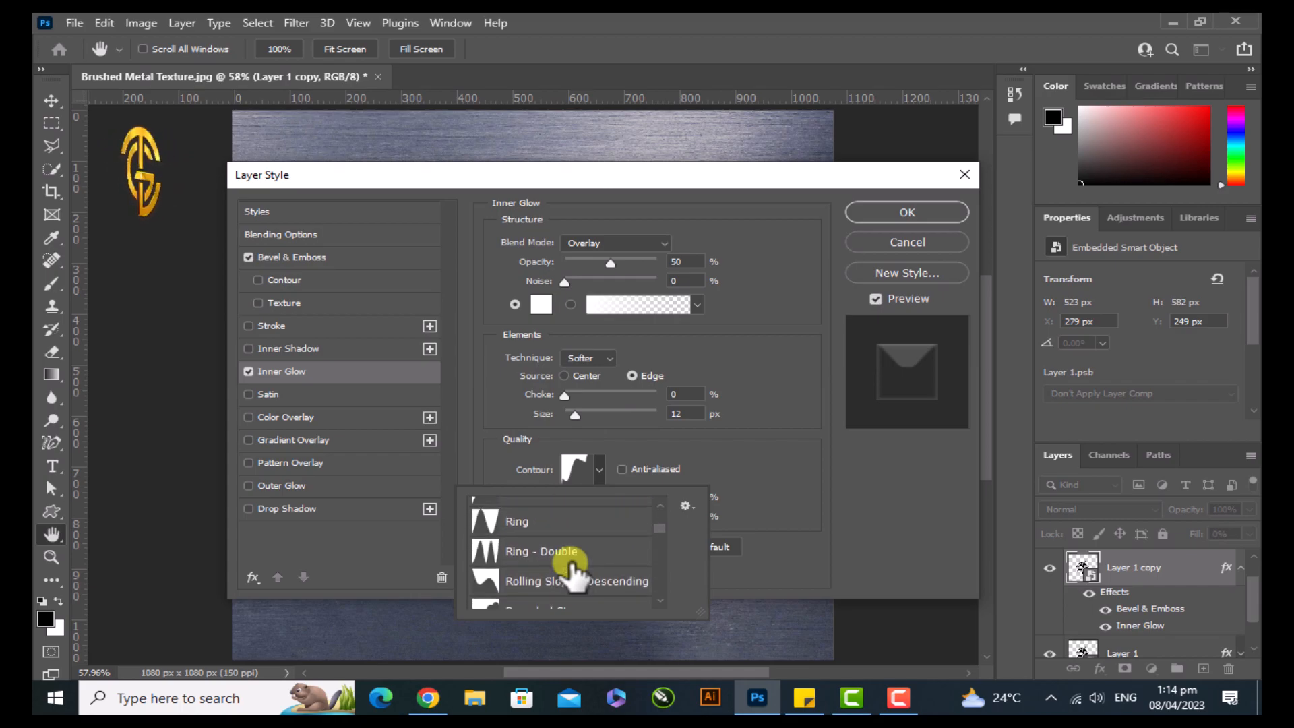
scroll(572, 570, up, 4)
scroll(573, 573, down, 2)
scroll(573, 569, down, 6)
scroll(572, 569, down, 7)
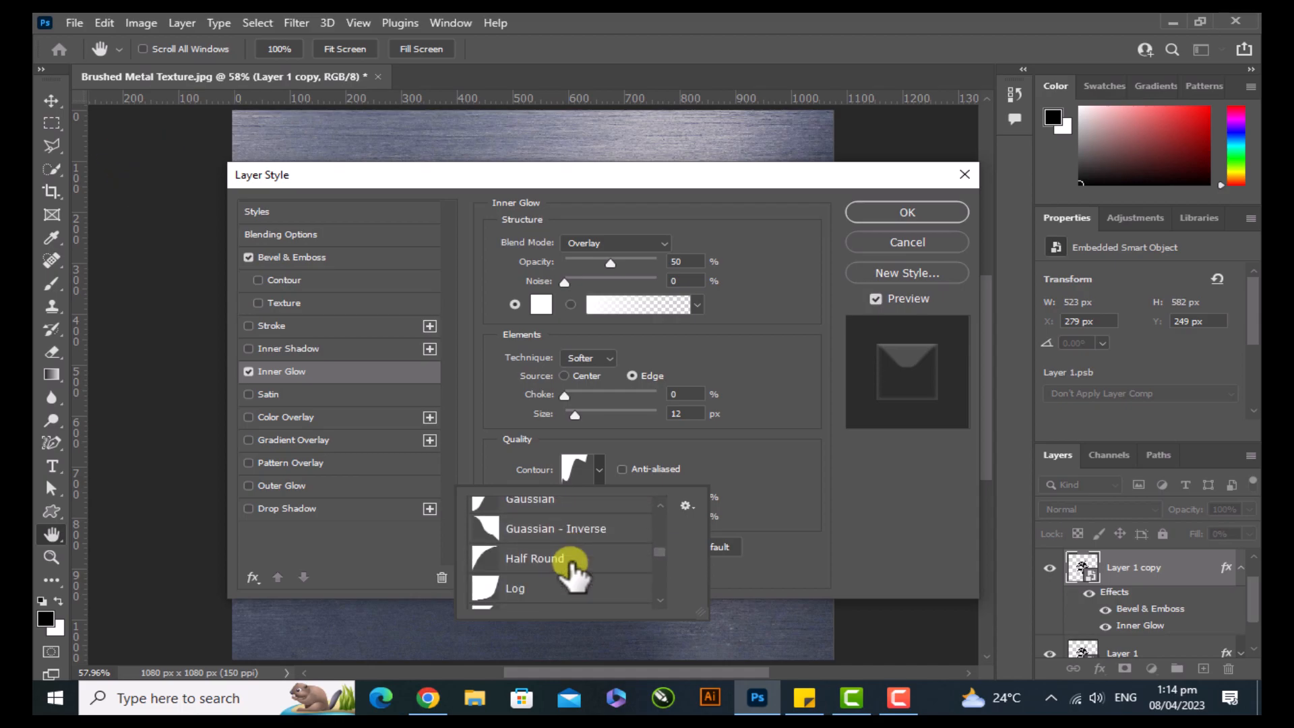
scroll(572, 570, down, 3)
click(563, 535)
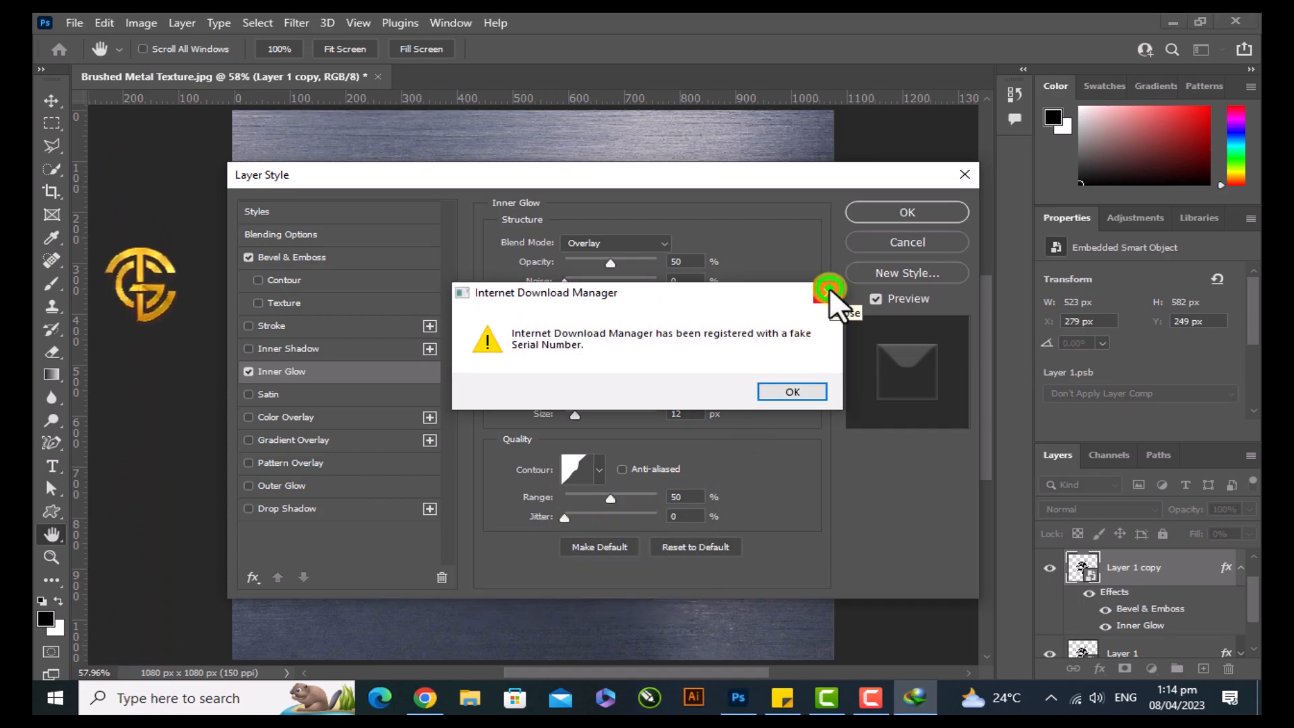
click(829, 288)
click(598, 465)
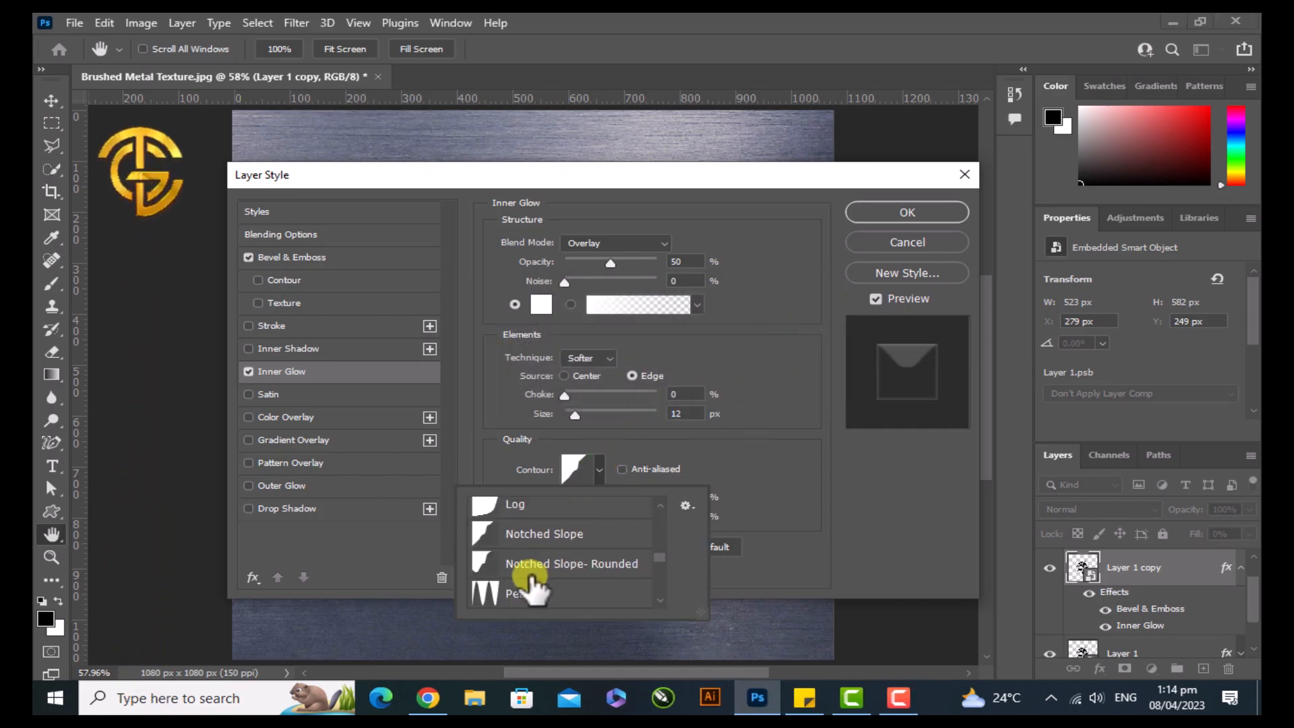
click(573, 540)
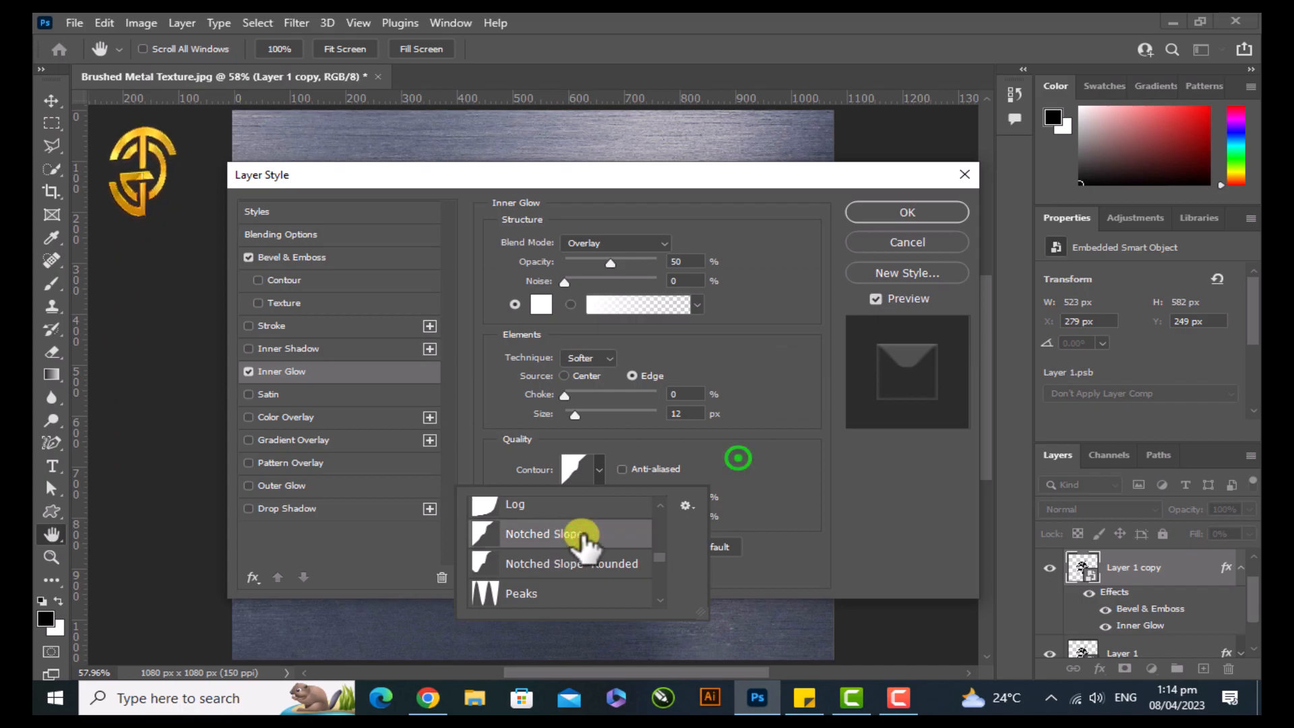
click(738, 457)
Set the Inner Glow's range to 50% and apply the layer style to Layer 1 copy.
click(691, 497)
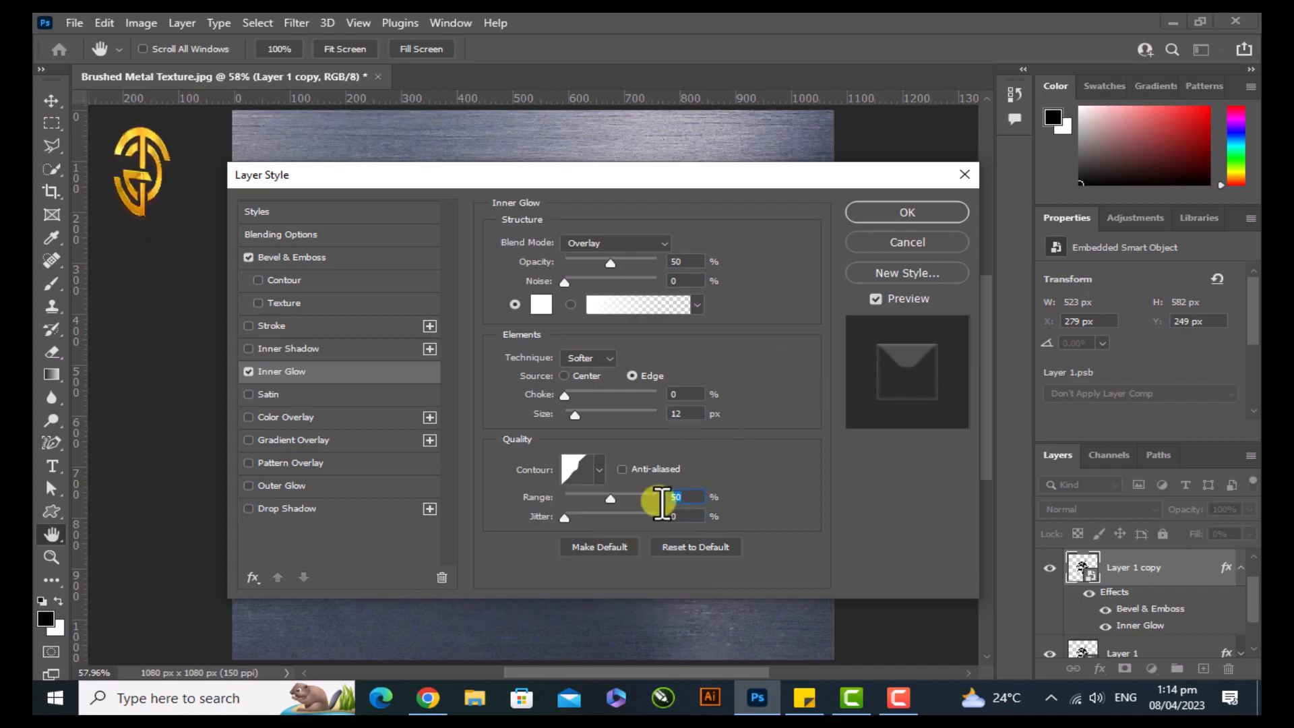
text(50)
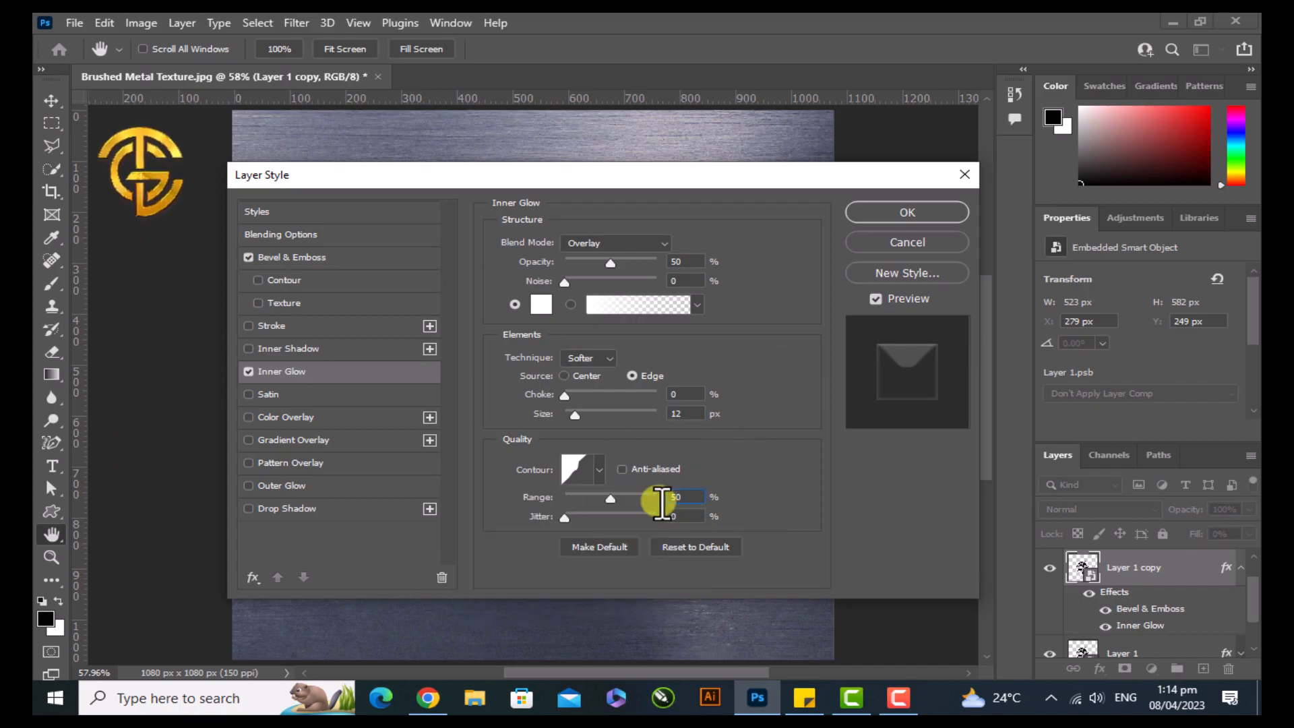
click(872, 216)
Collapse Layer 1 copy's effects and add a Bevel & Emboss effect to Layer 1 copy 2.
click(1241, 570)
scroll(1176, 587, up, 2)
click(1188, 566)
click(1100, 668)
click(1131, 495)
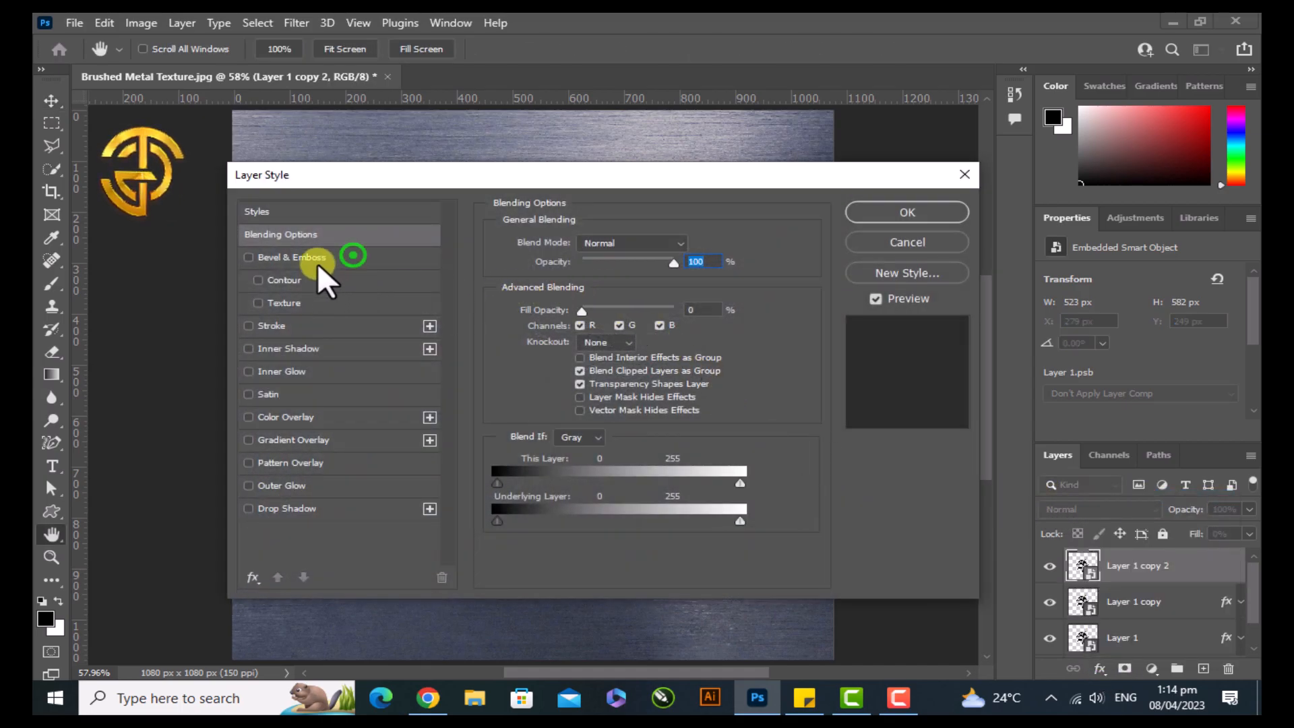
click(353, 256)
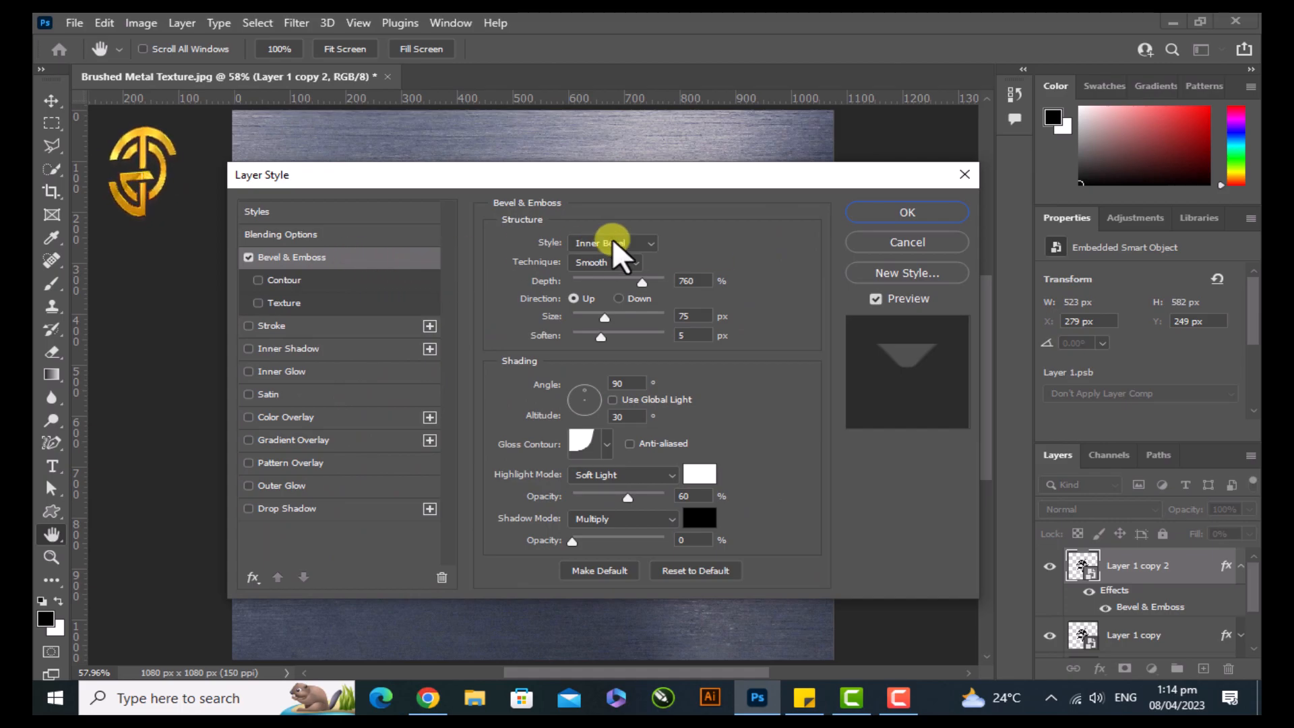
Set the bevel structure to Smooth technique, 260% depth, Down direction, 30 px size and 4 px soften.
click(622, 260)
click(625, 257)
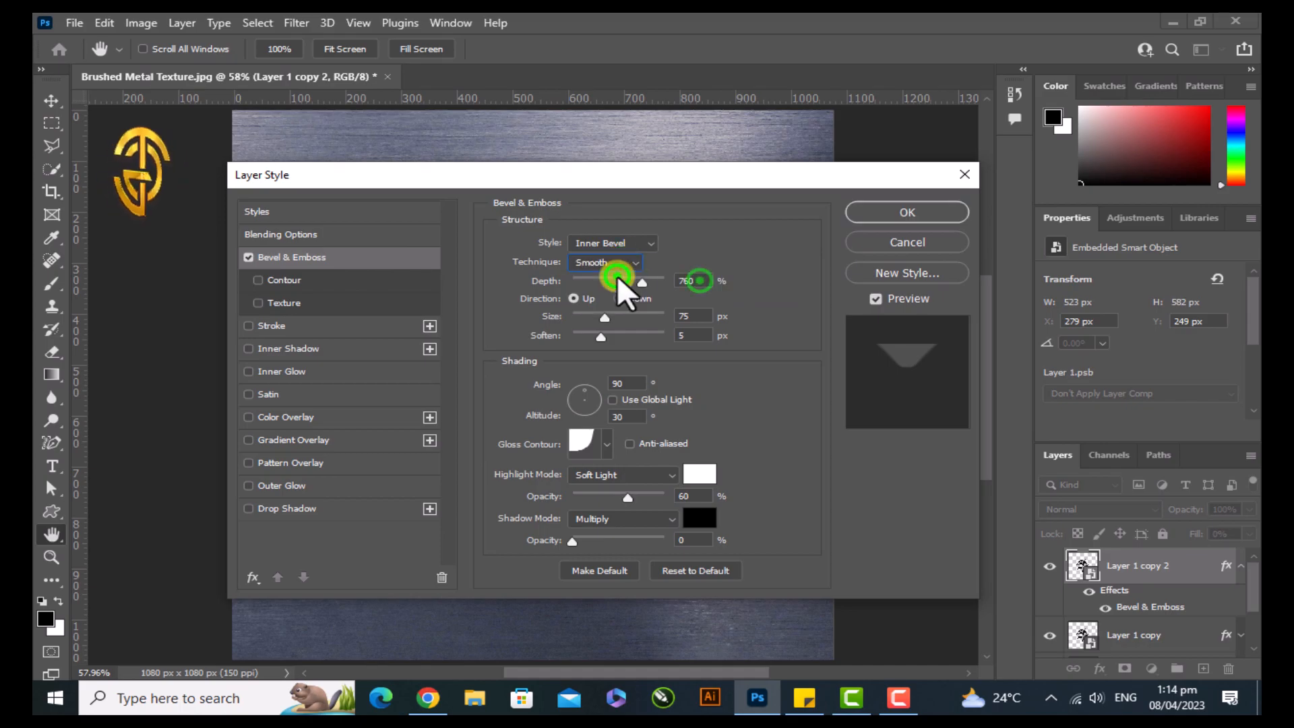
text(260)
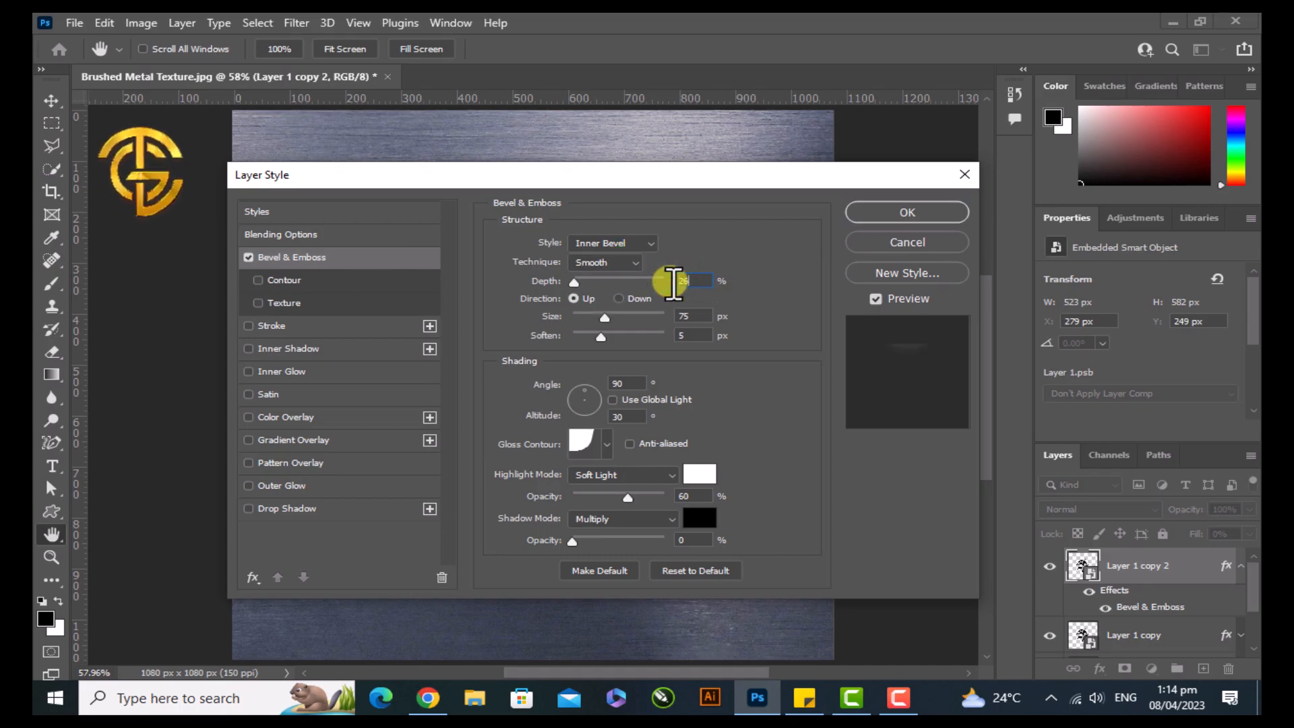
click(633, 298)
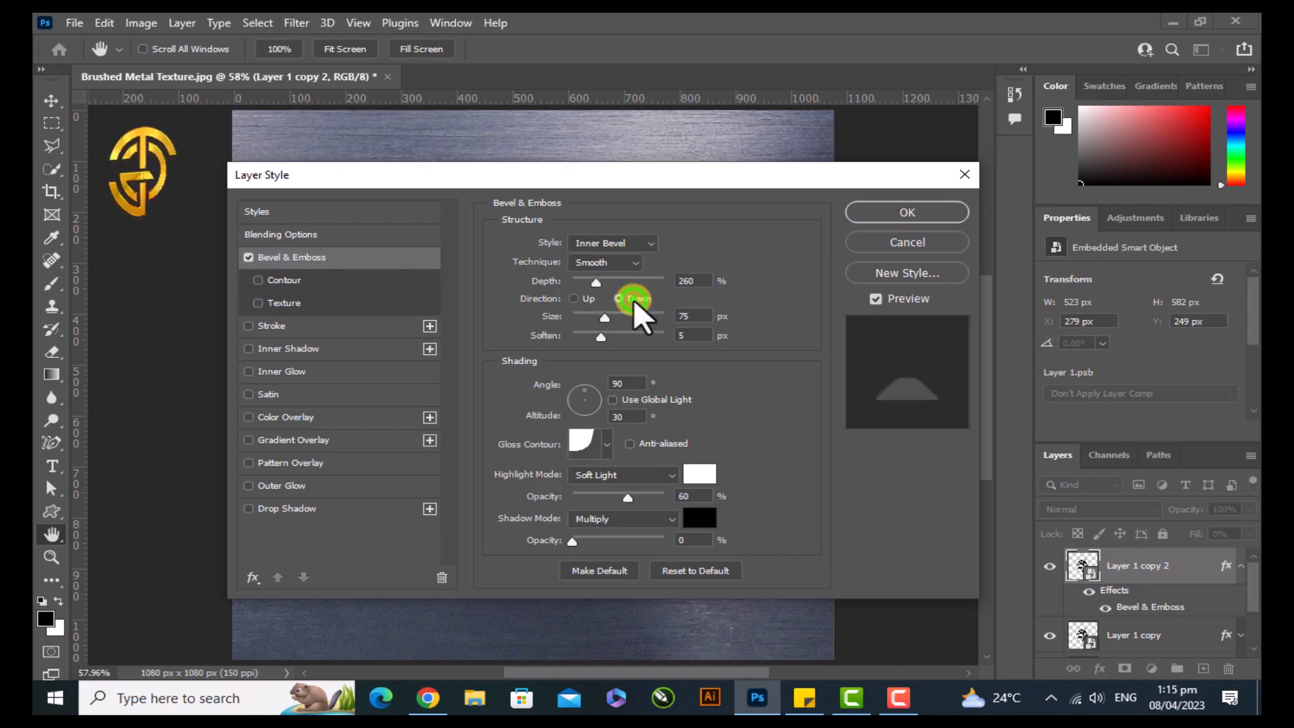
text(30)
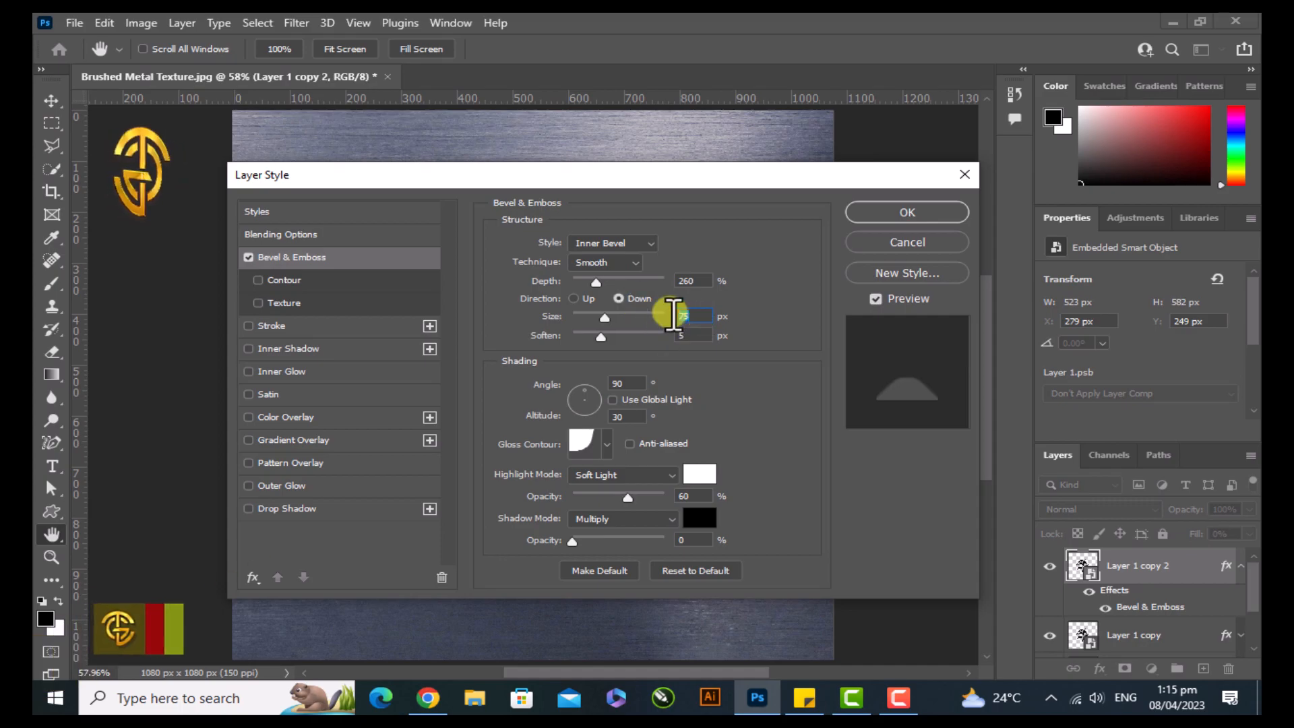
click(687, 335)
text(4)
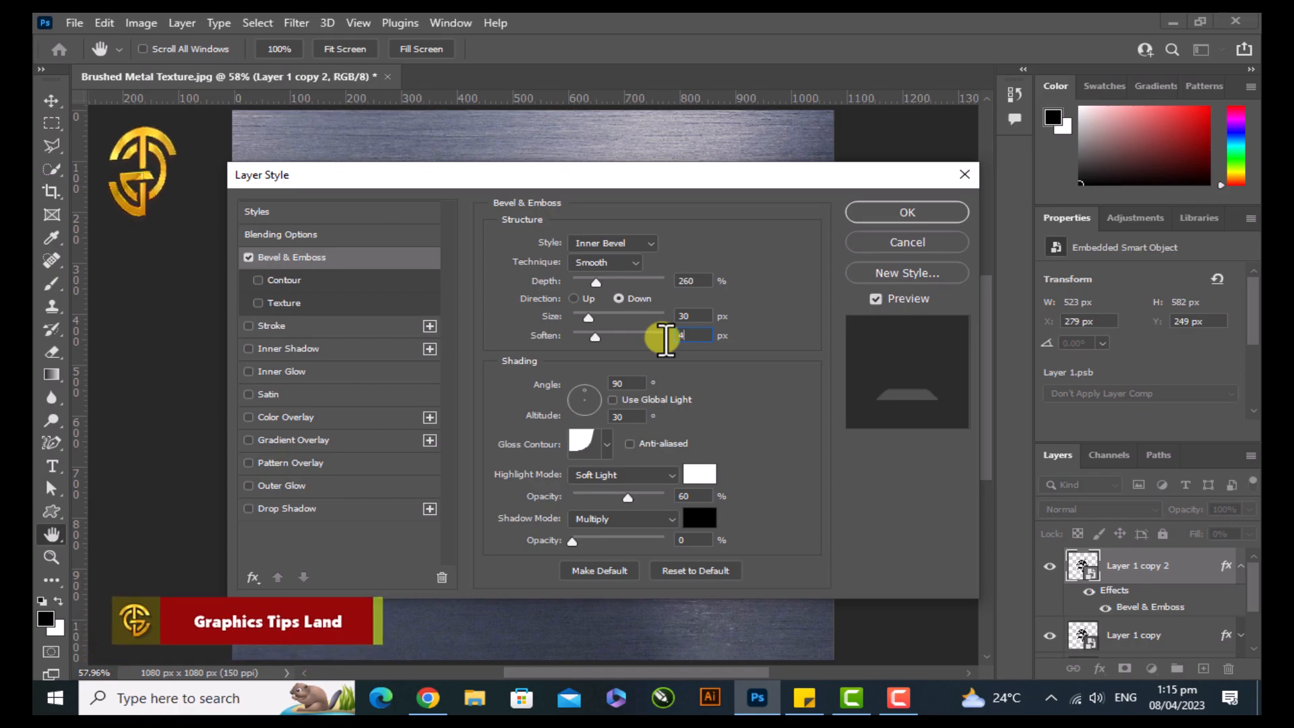
Set the bevel's shading angle to -140° and its altitude to 65°.
click(633, 380)
text(-140)
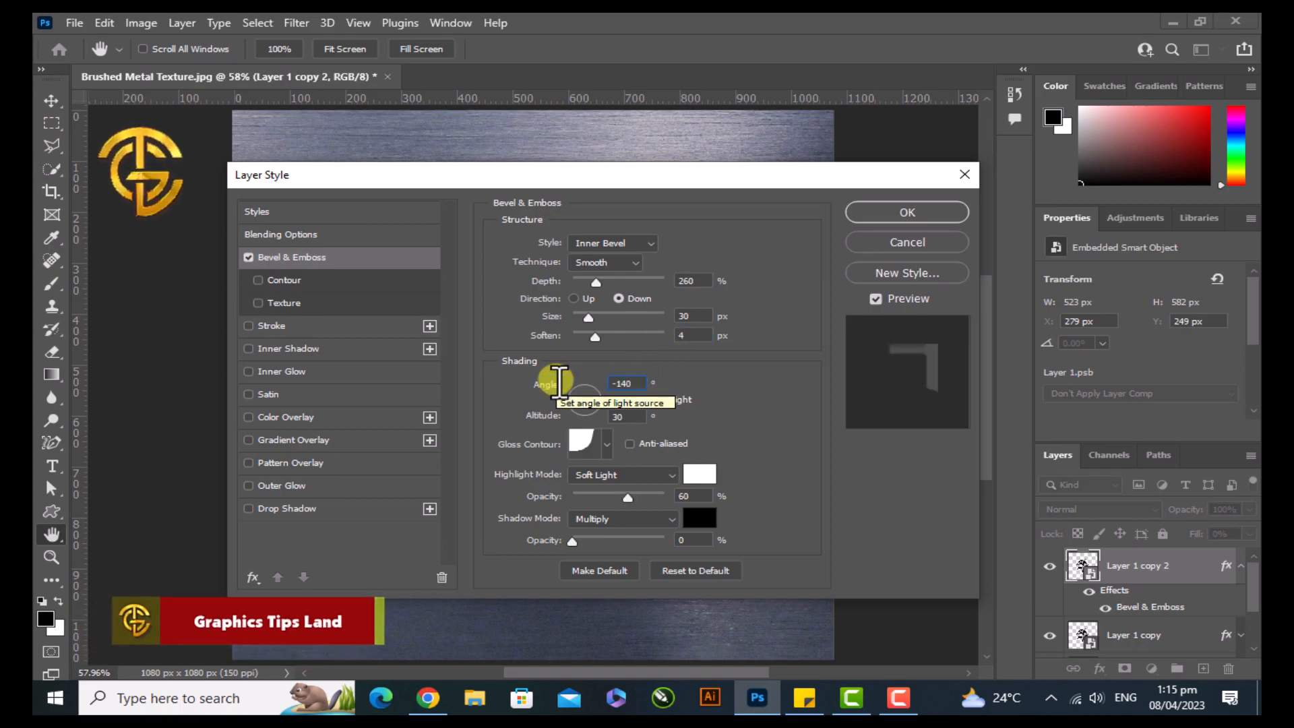
click(627, 418)
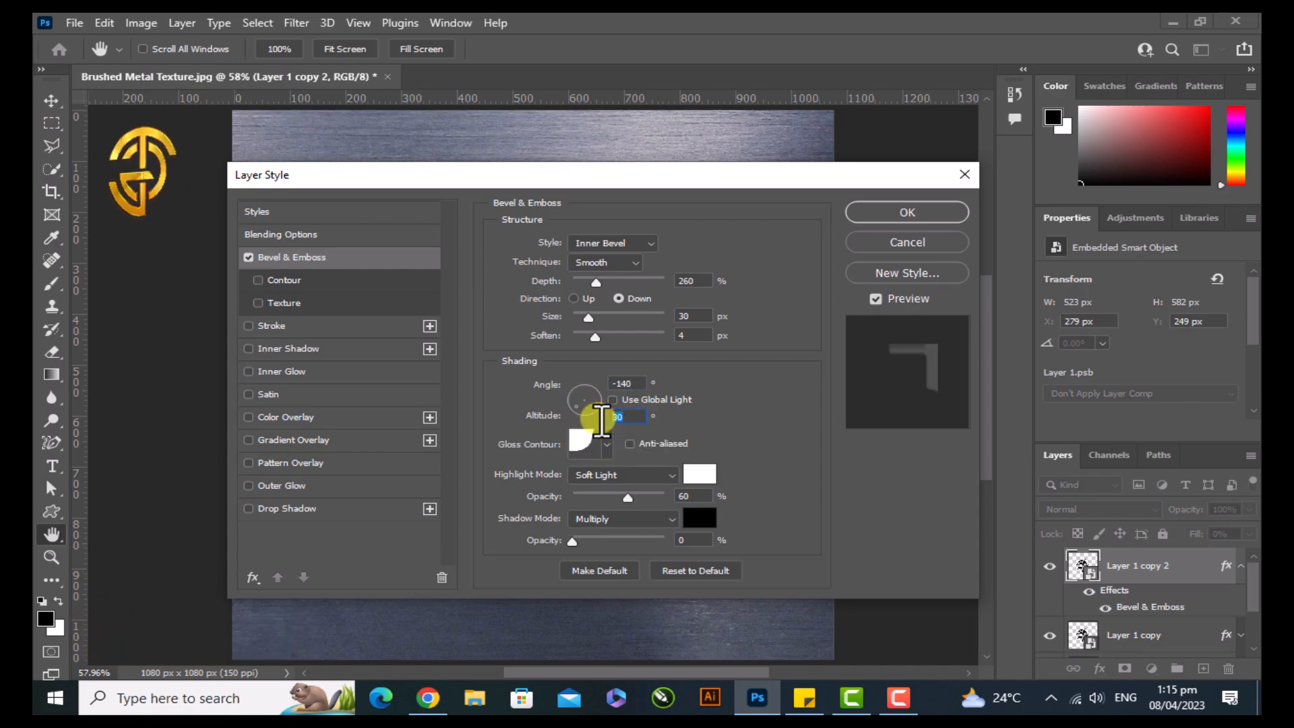
text(65)
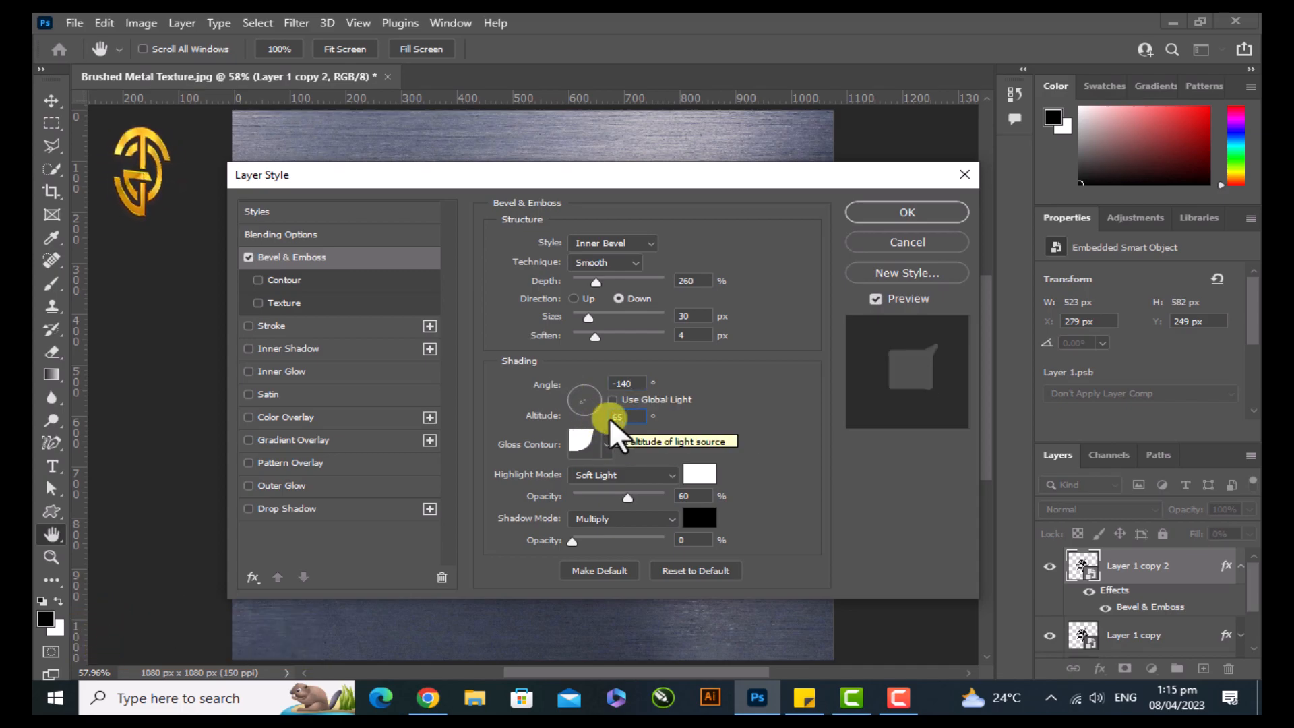
Change the bevel's gloss contour to the preset with one peak followed by a deep valley.
click(606, 445)
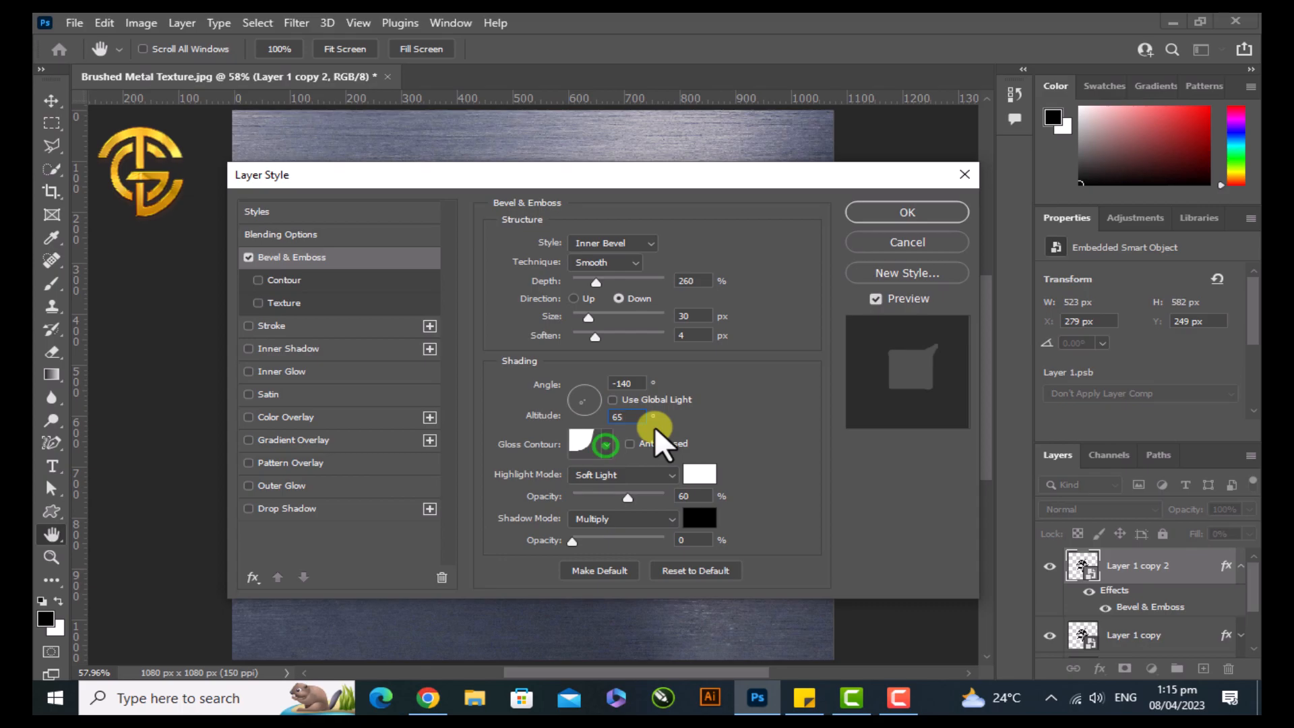
click(605, 443)
scroll(570, 539, up, 1)
scroll(569, 539, up, 6)
scroll(571, 542, up, 3)
click(573, 497)
click(741, 424)
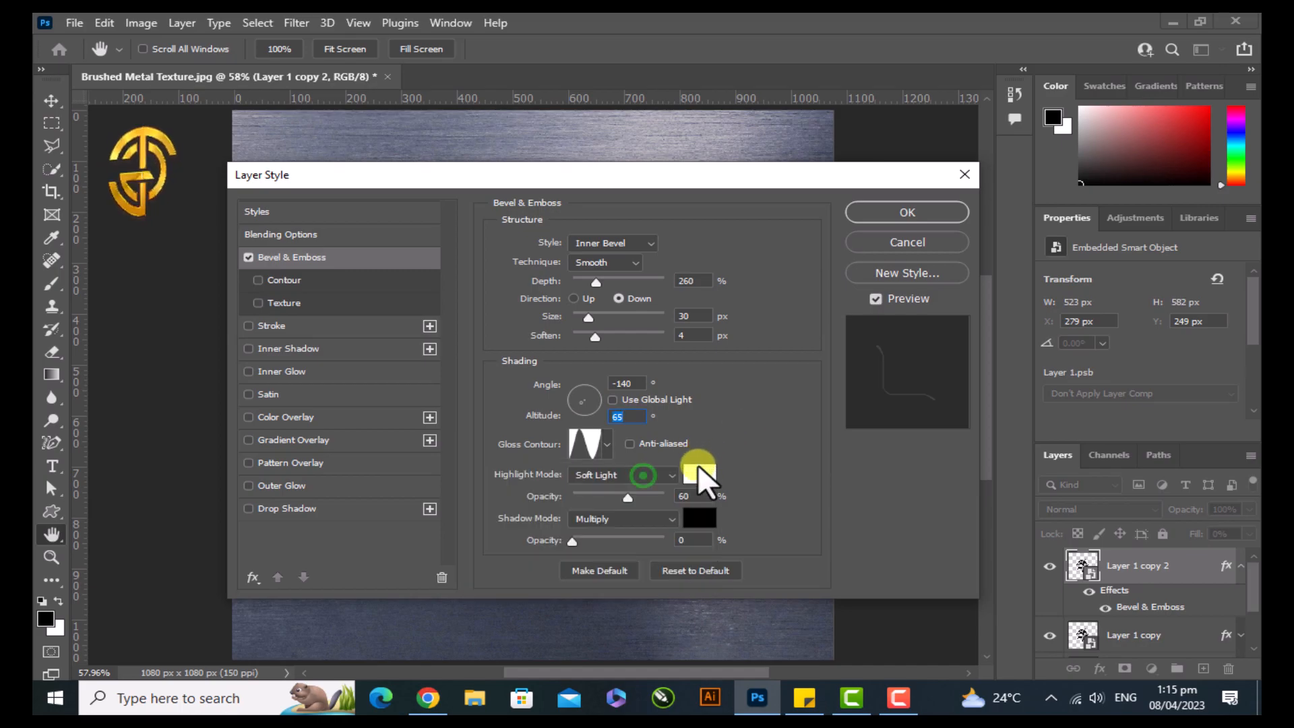
Set the bevel's highlight mode to Overlay at 100% opacity.
click(641, 474)
click(639, 455)
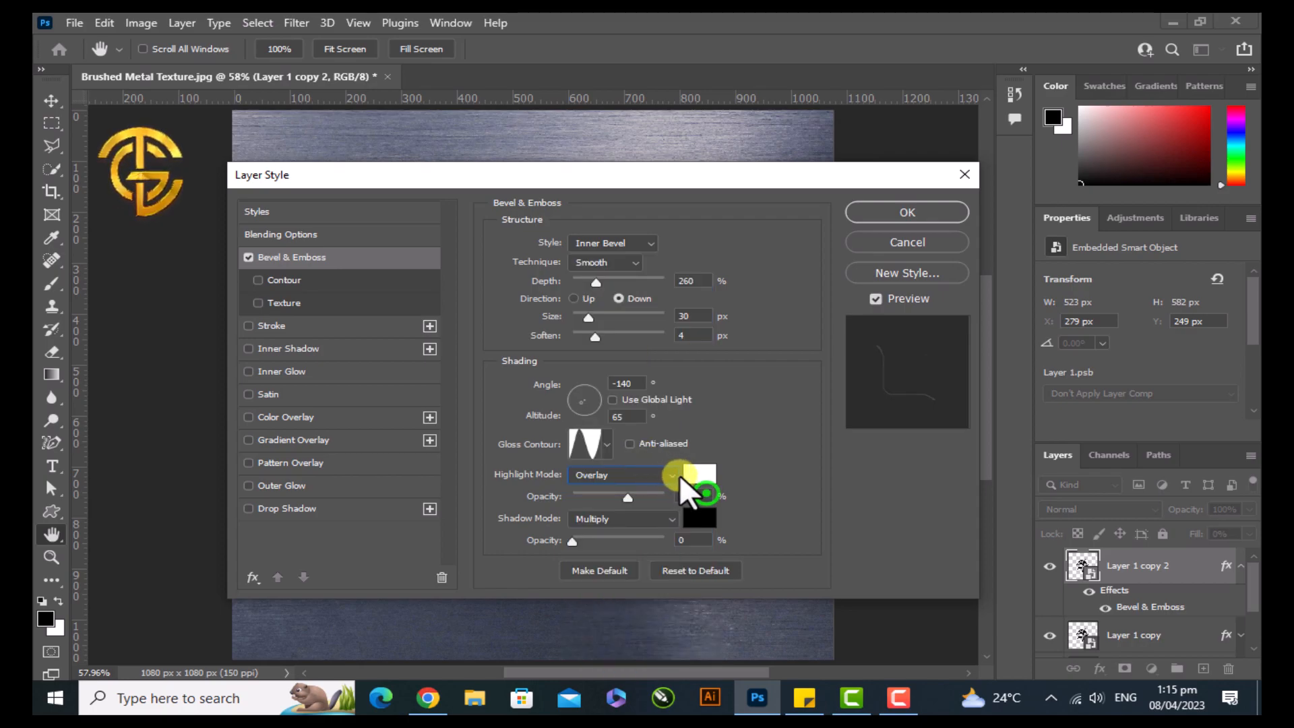
drag(703, 496, 670, 498)
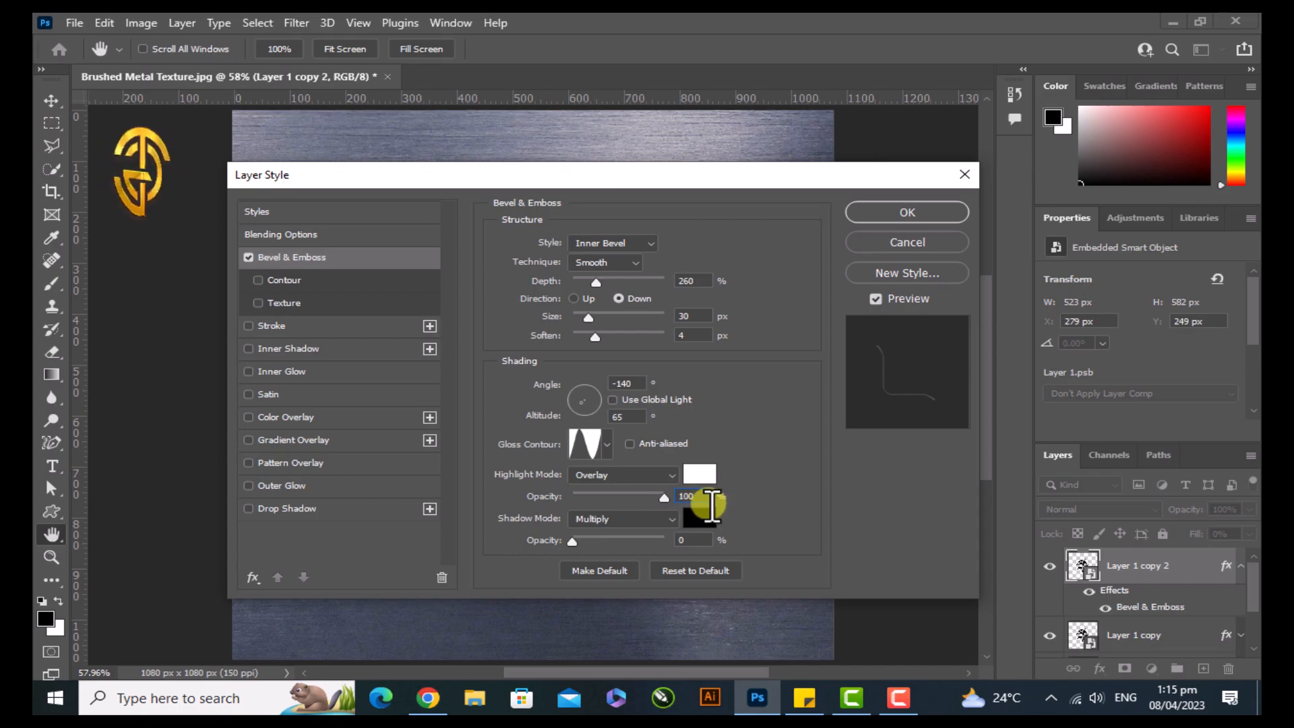
Enable the bevel's Contour option with the Peaks preset at 100% range and apply the layer style.
click(300, 281)
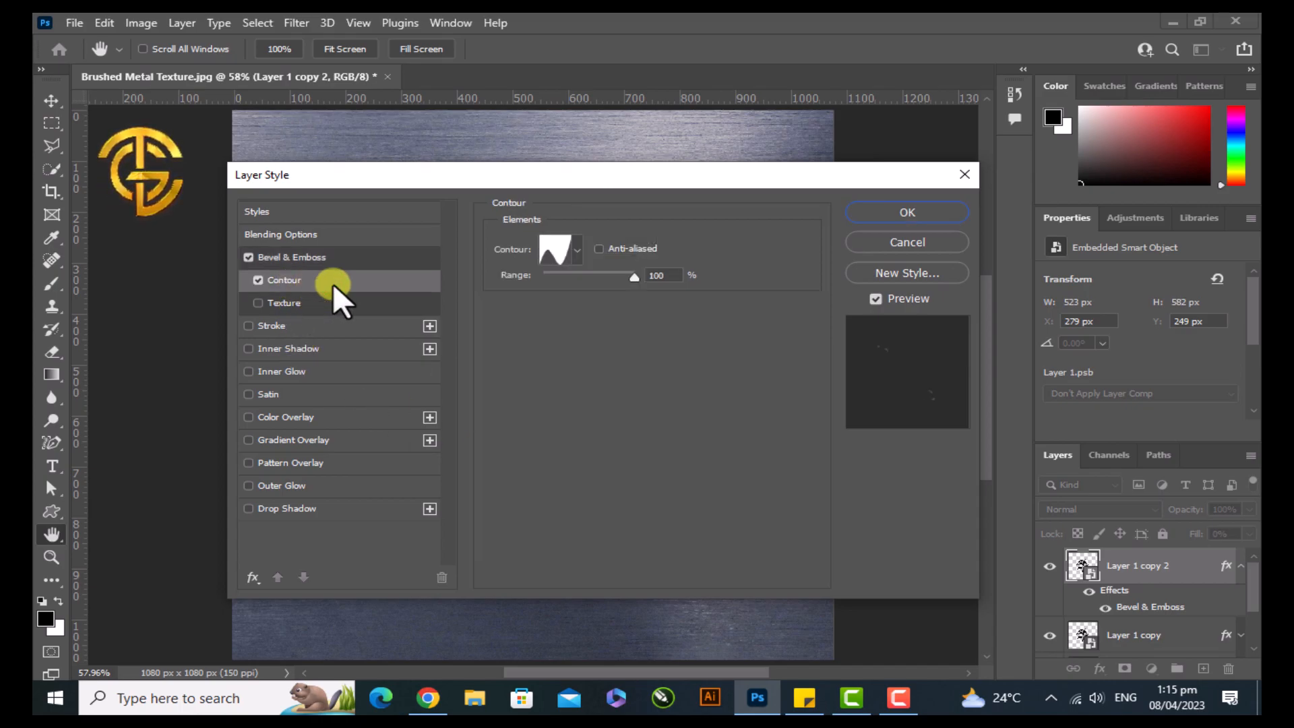
scroll(559, 345, up, 6)
scroll(558, 349, down, 2)
scroll(558, 347, down, 7)
scroll(558, 348, up, 10)
scroll(558, 347, down, 2)
scroll(554, 346, down, 9)
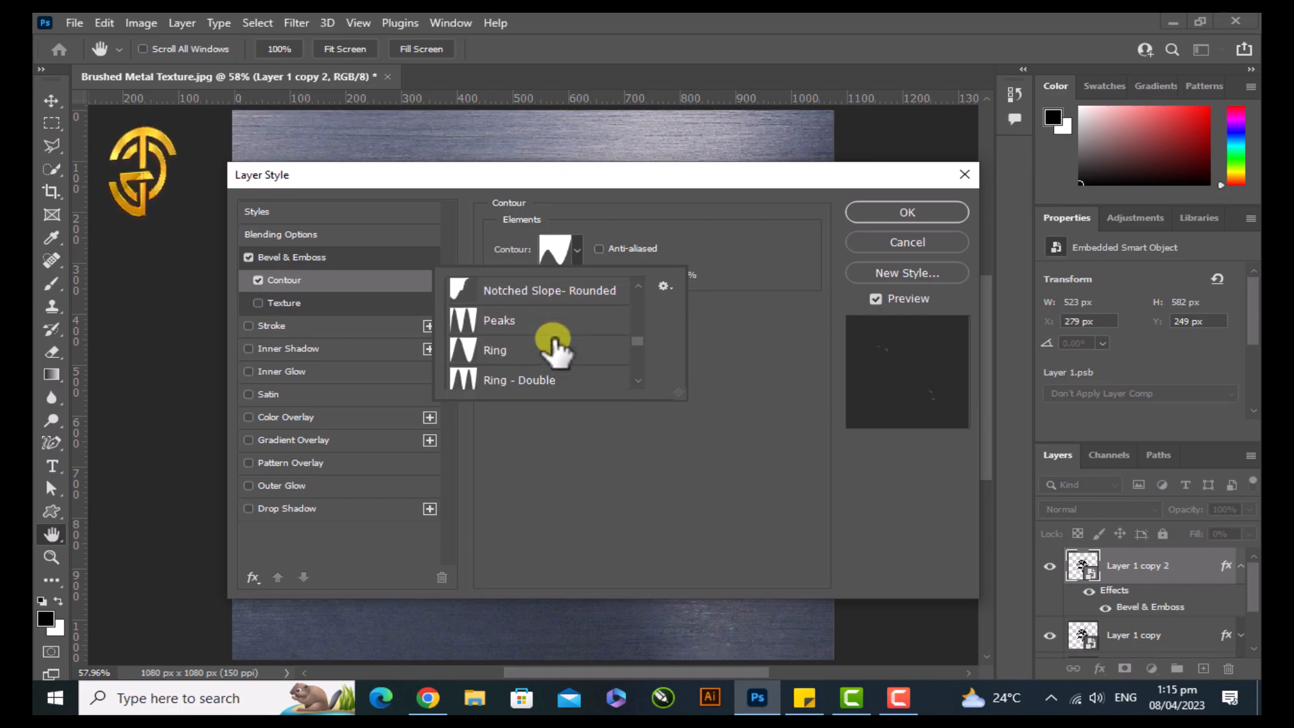
click(538, 321)
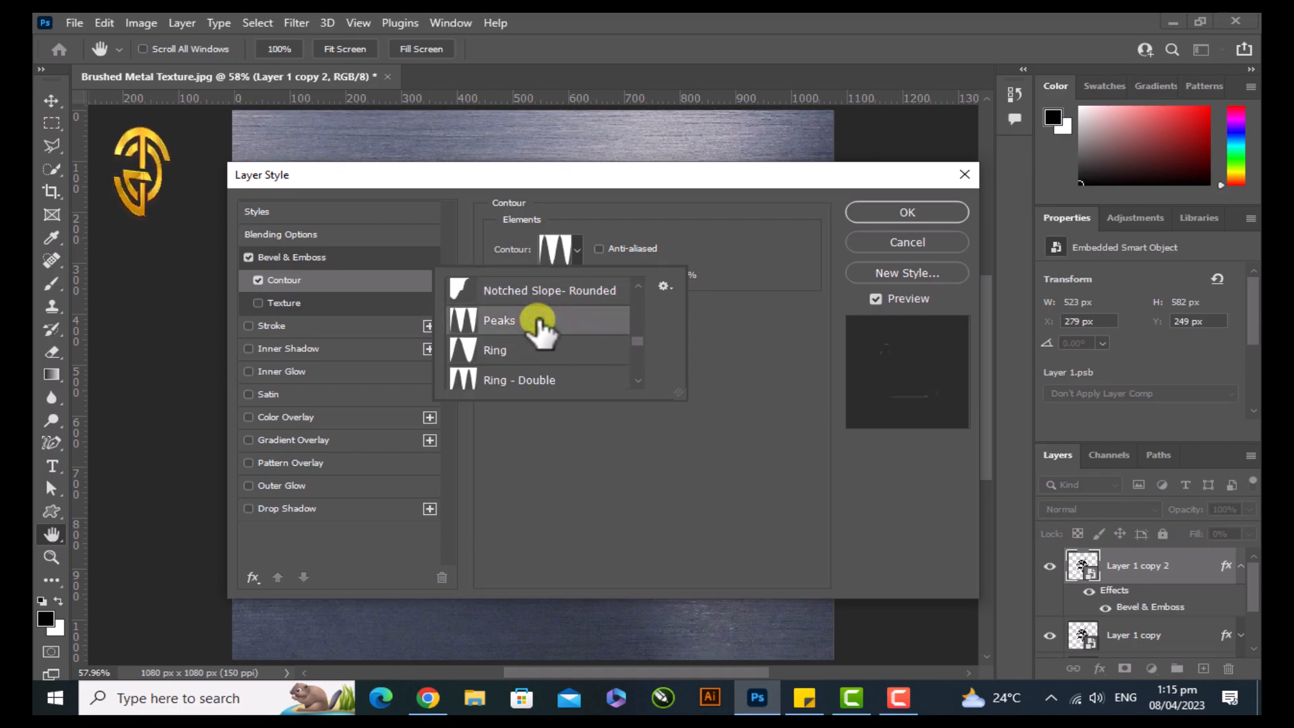
click(706, 324)
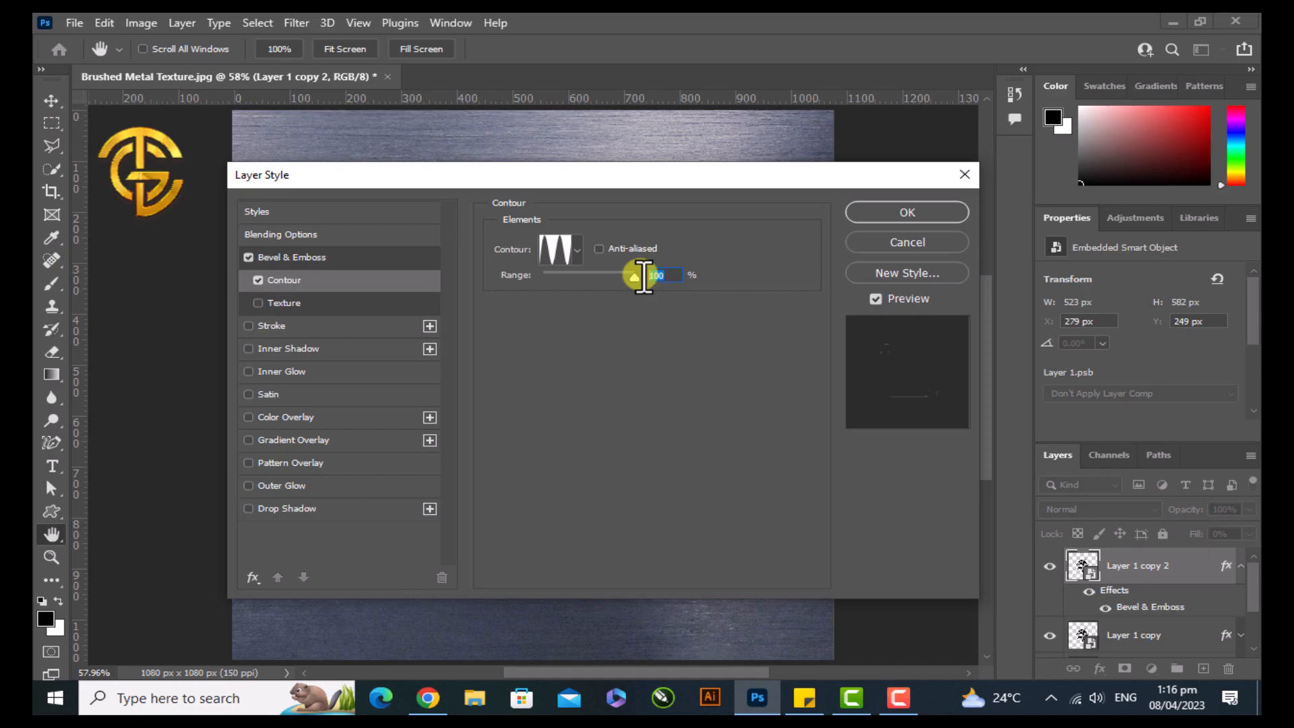
click(907, 213)
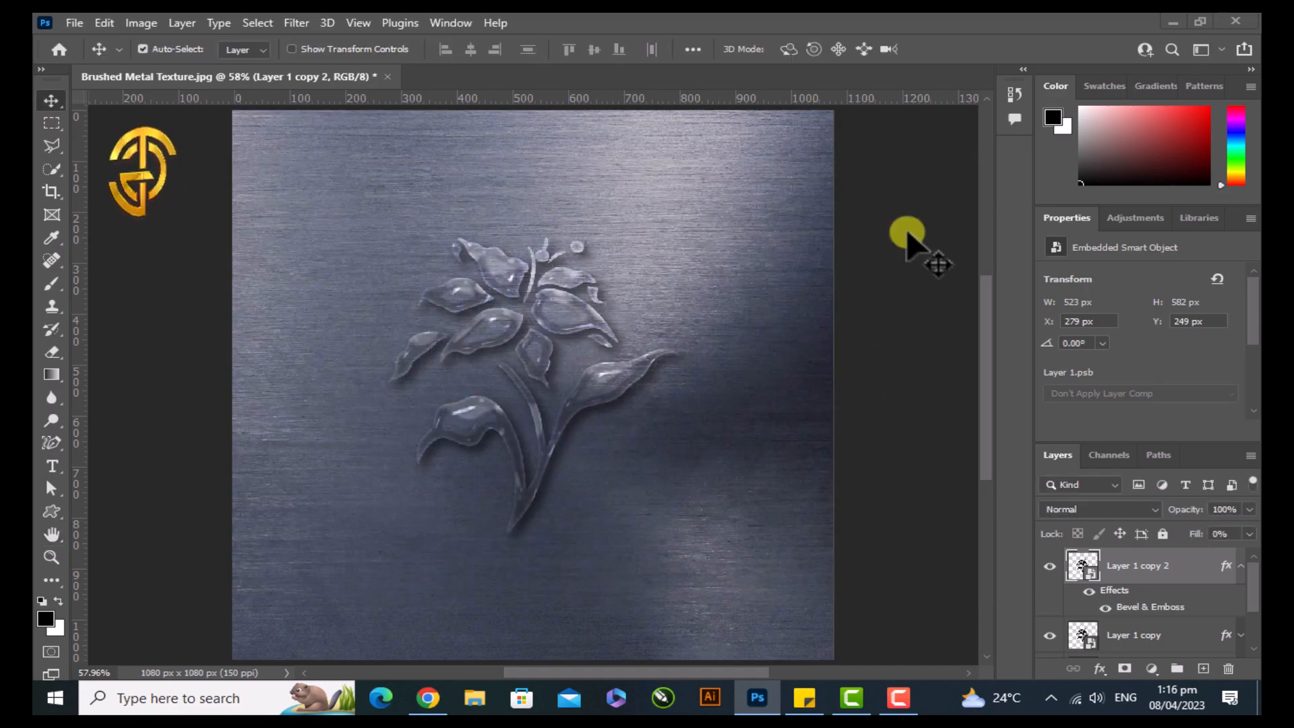
Group Layer 1, Layer 1 copy and Layer 1 copy 2 into a single layer group with the default name.
click(1242, 570)
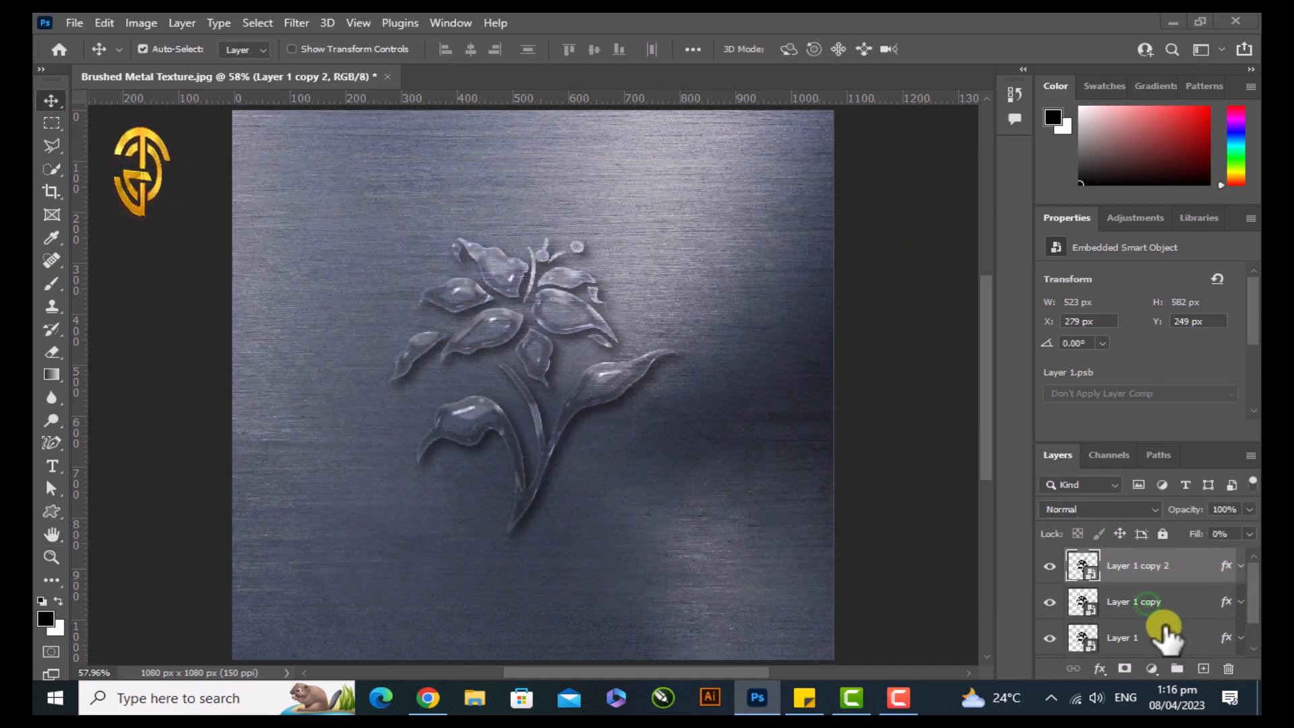
scroll(1148, 607, down, 1)
shift+click(1148, 604)
scroll(1151, 600, up, 1)
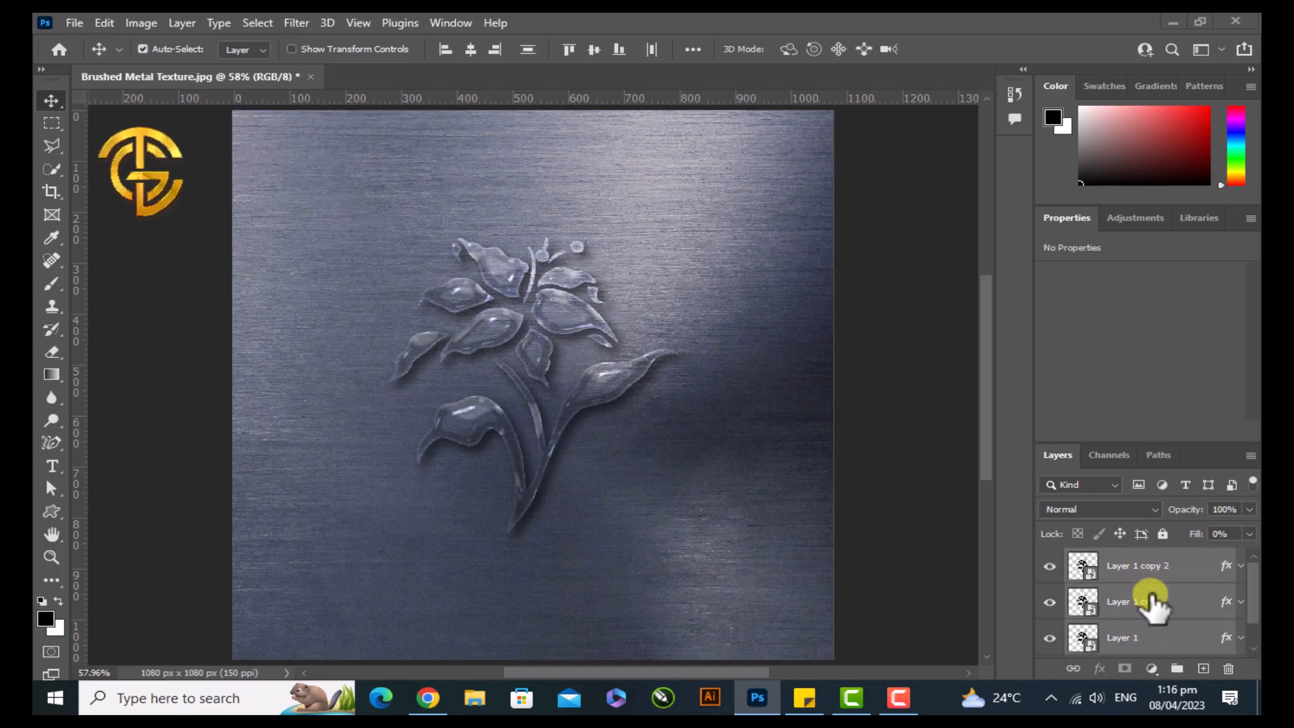
right_click(1143, 598)
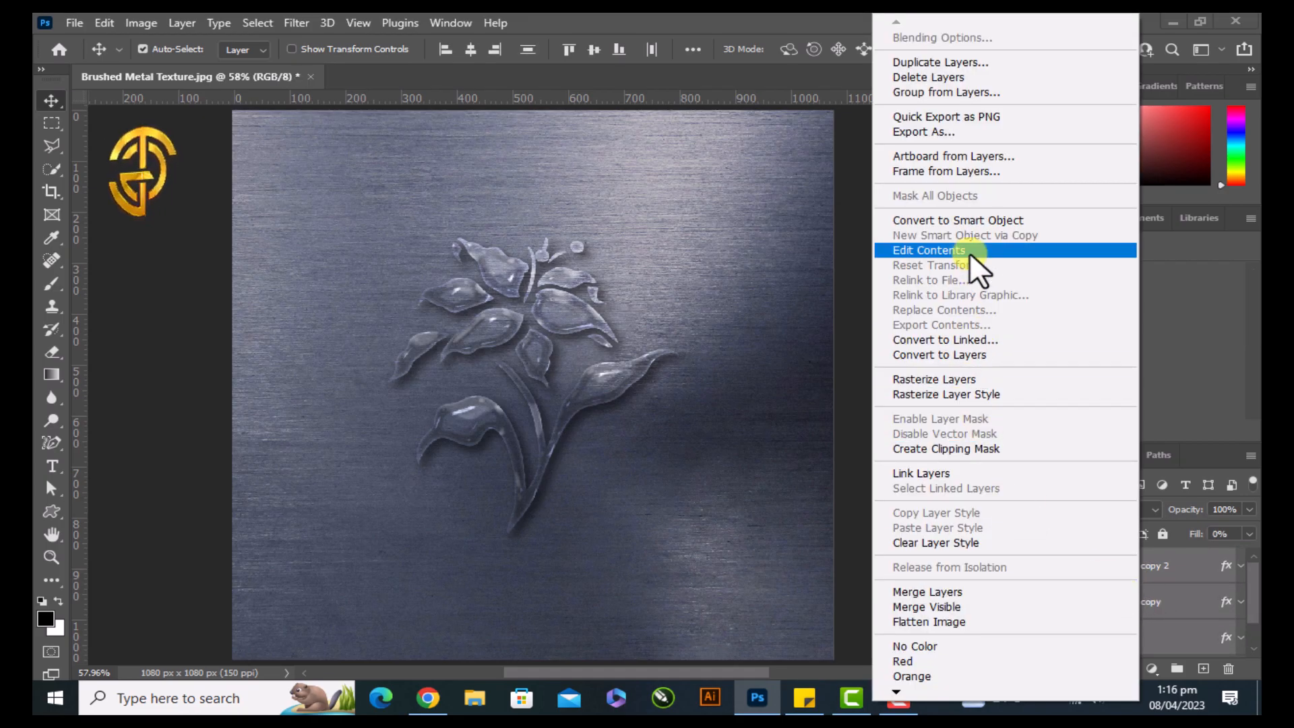
click(960, 93)
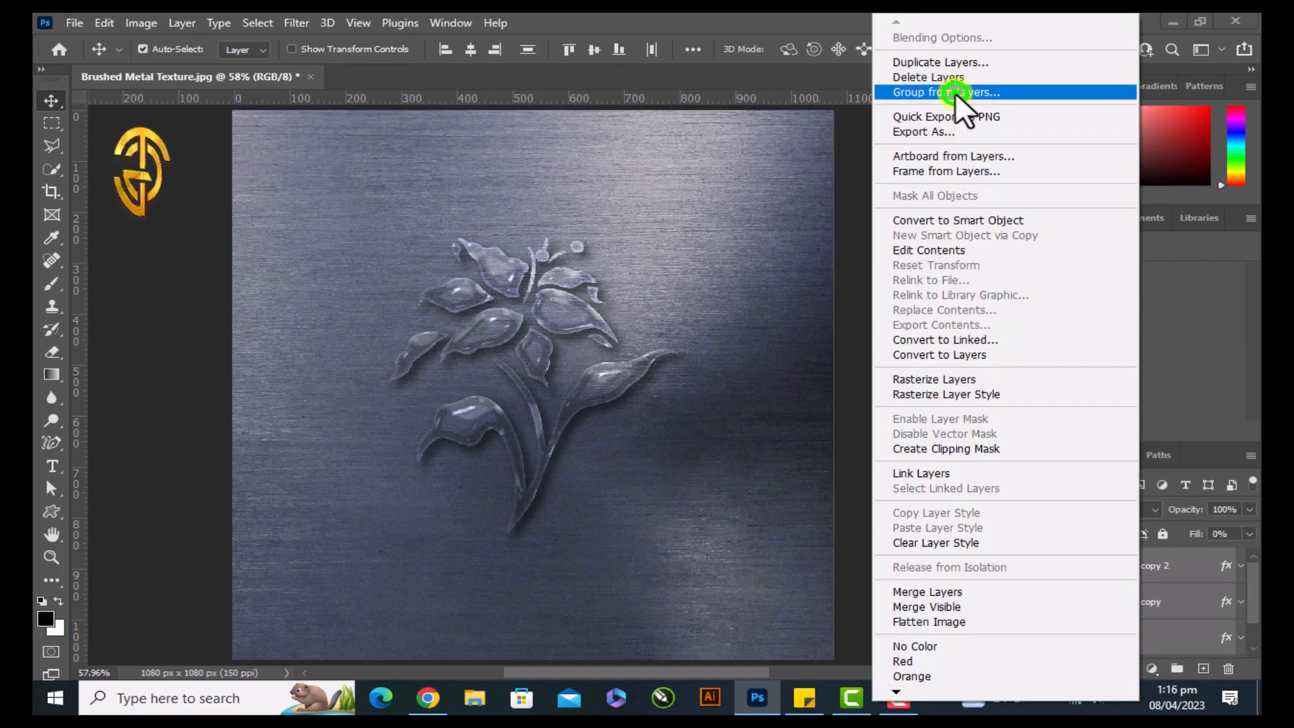
click(811, 212)
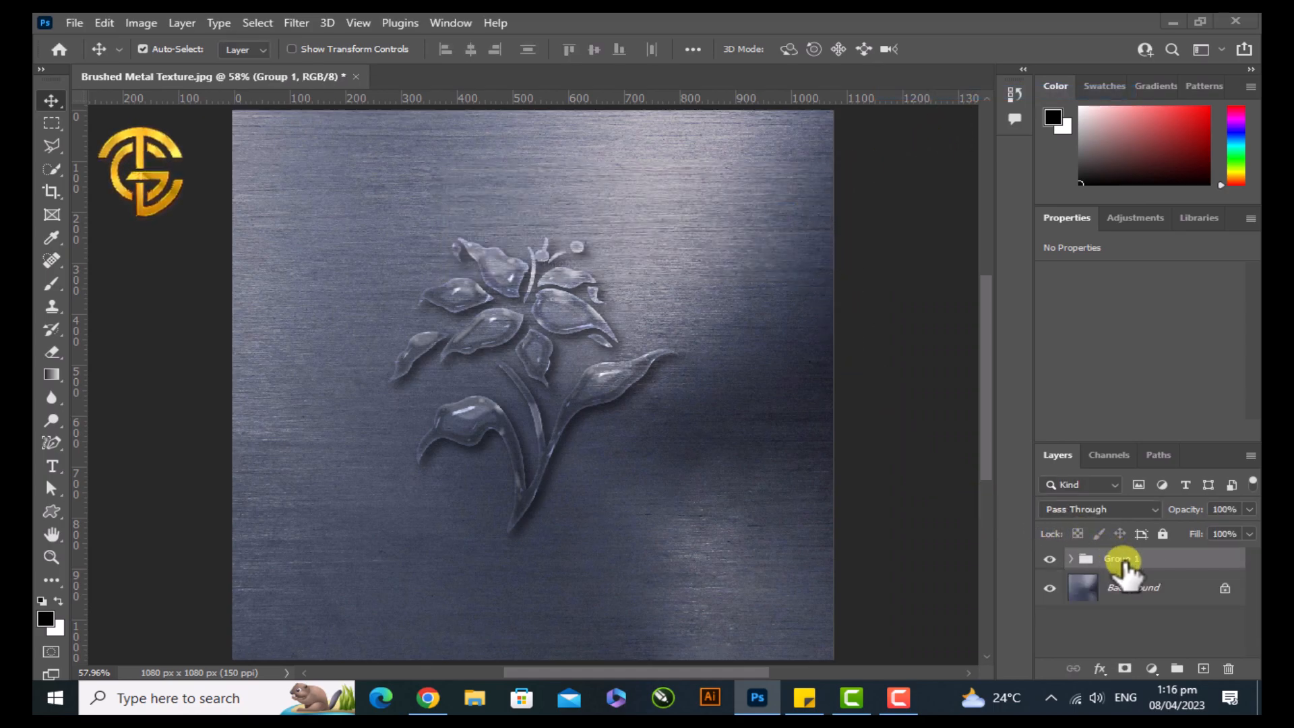
Convert the background layer to a smart object and apply the Spherize distort filter to it.
click(1132, 587)
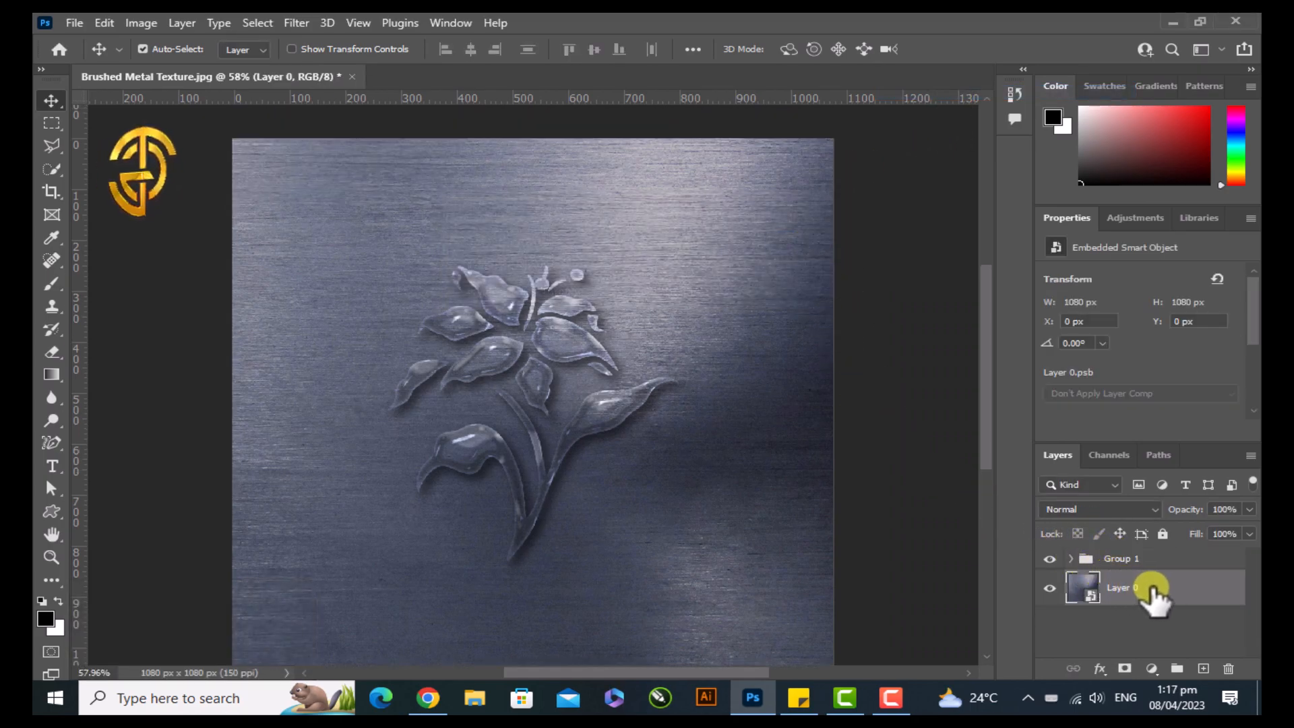
click(299, 23)
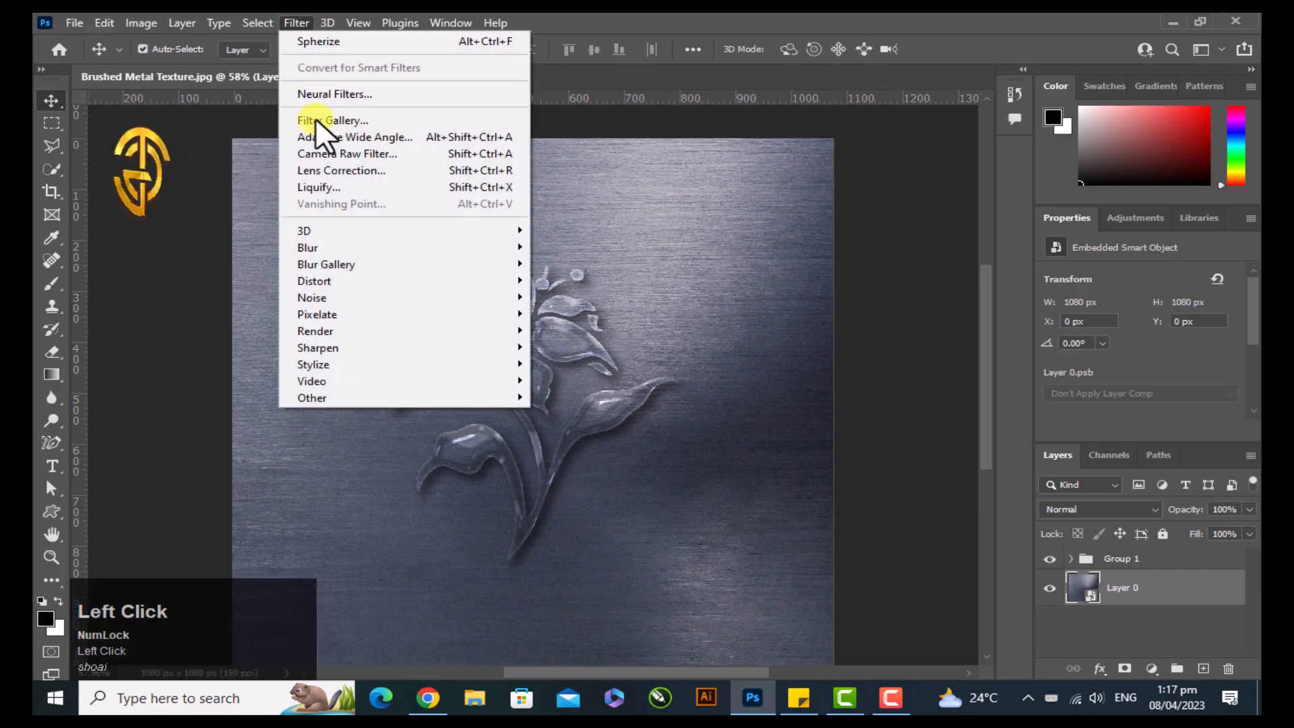
mouse_move(514, 283)
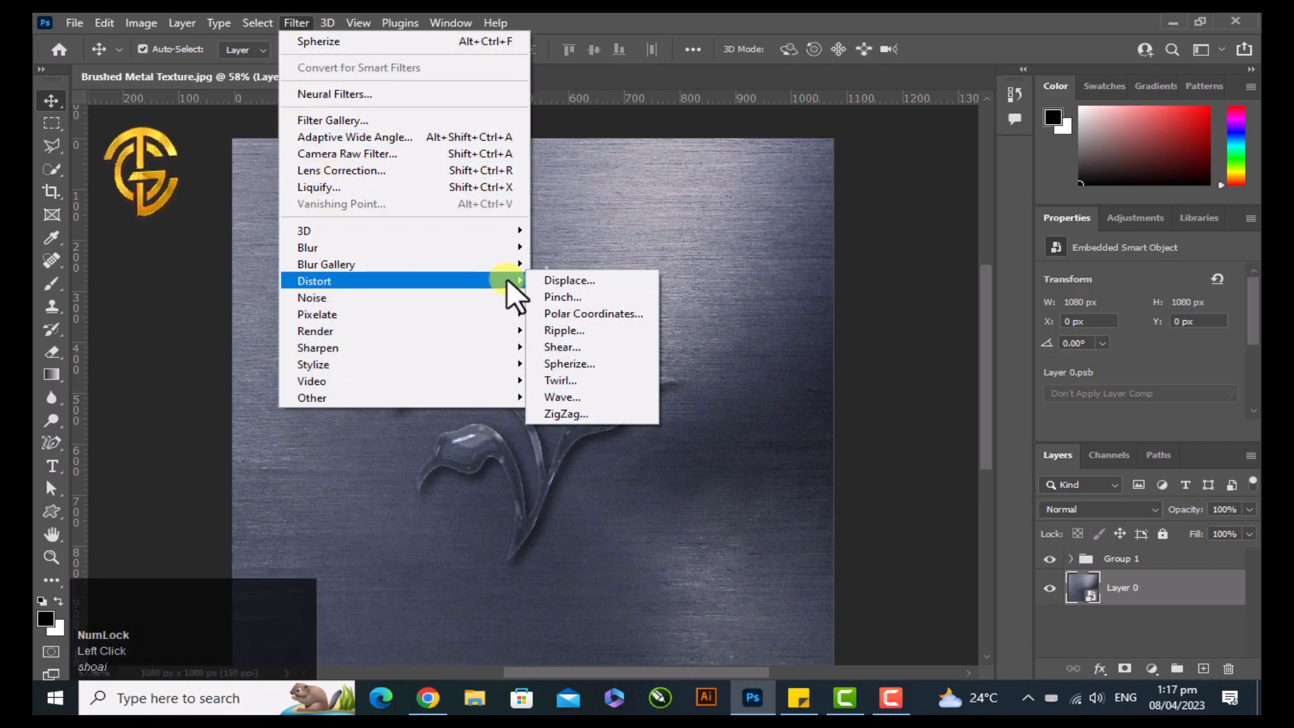
click(609, 365)
click(778, 166)
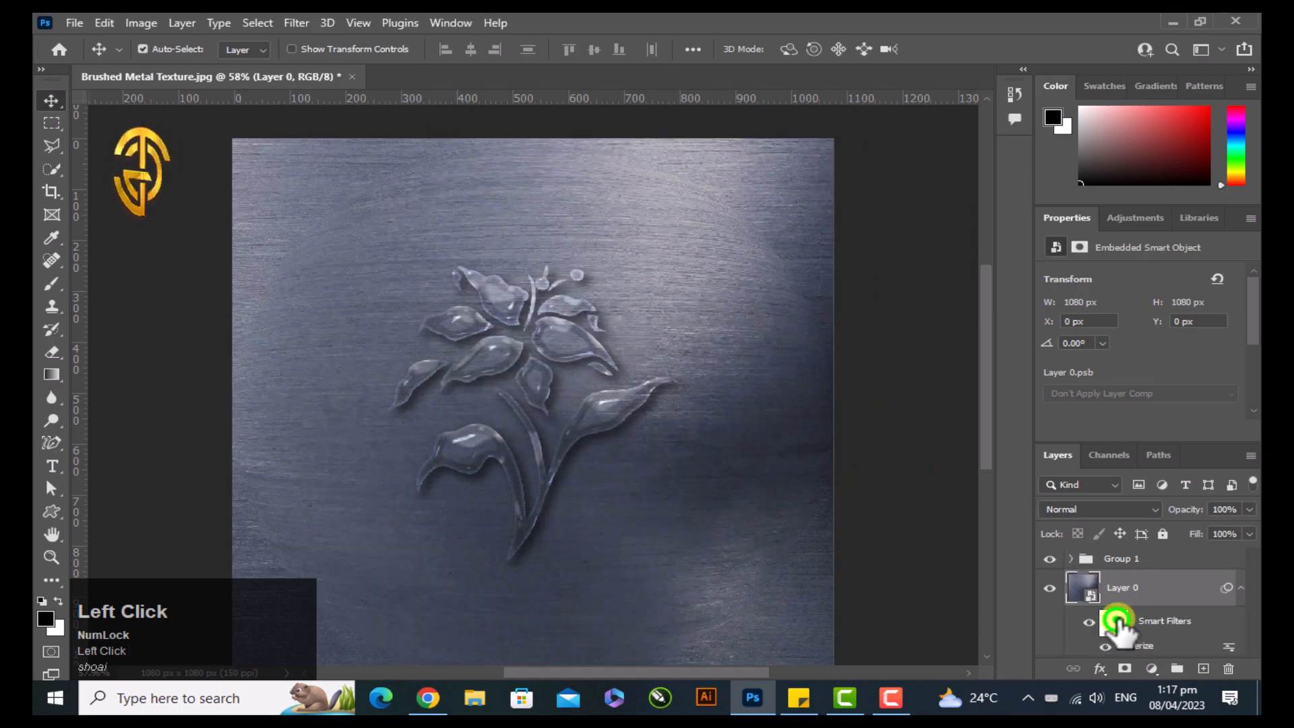
Invert the Spherize smart filter's mask on the background layer to black.
click(1114, 621)
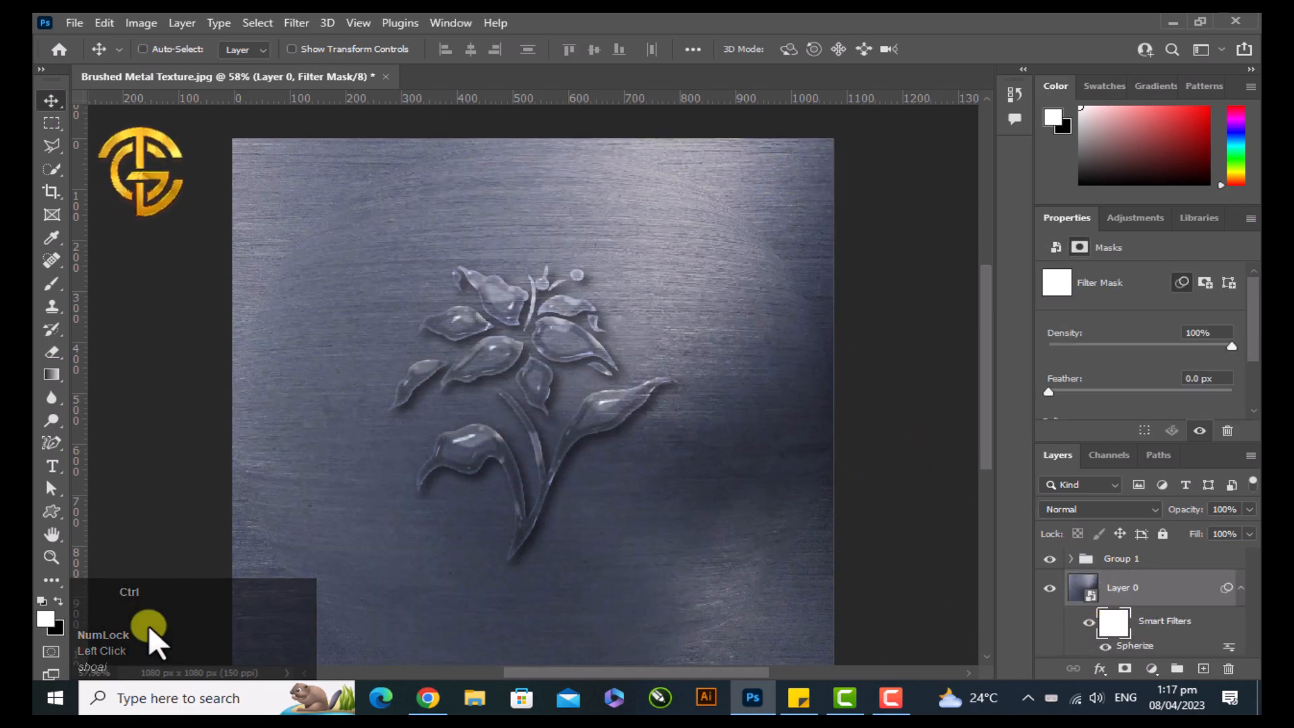
key(ctrl+i)
click(1119, 627)
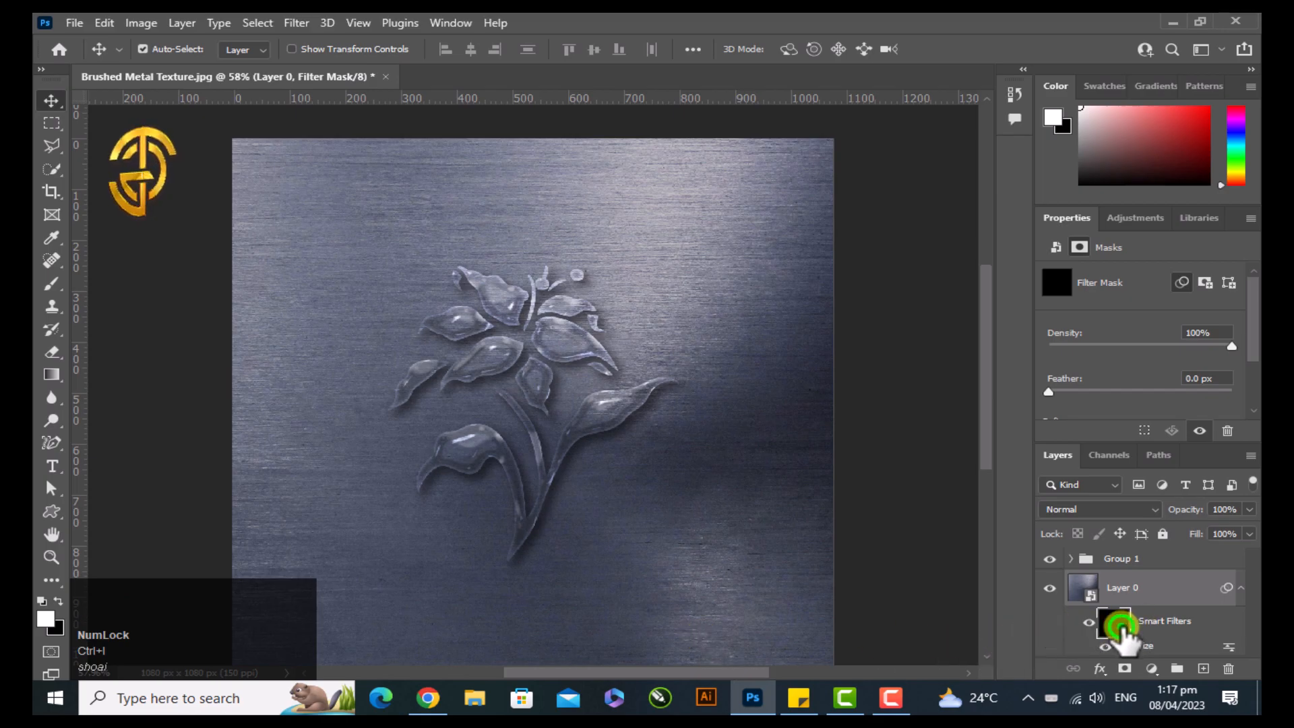
Load the flower layer's outline as a selection and fill it with white (ffffff) on the smart filter mask.
click(1071, 559)
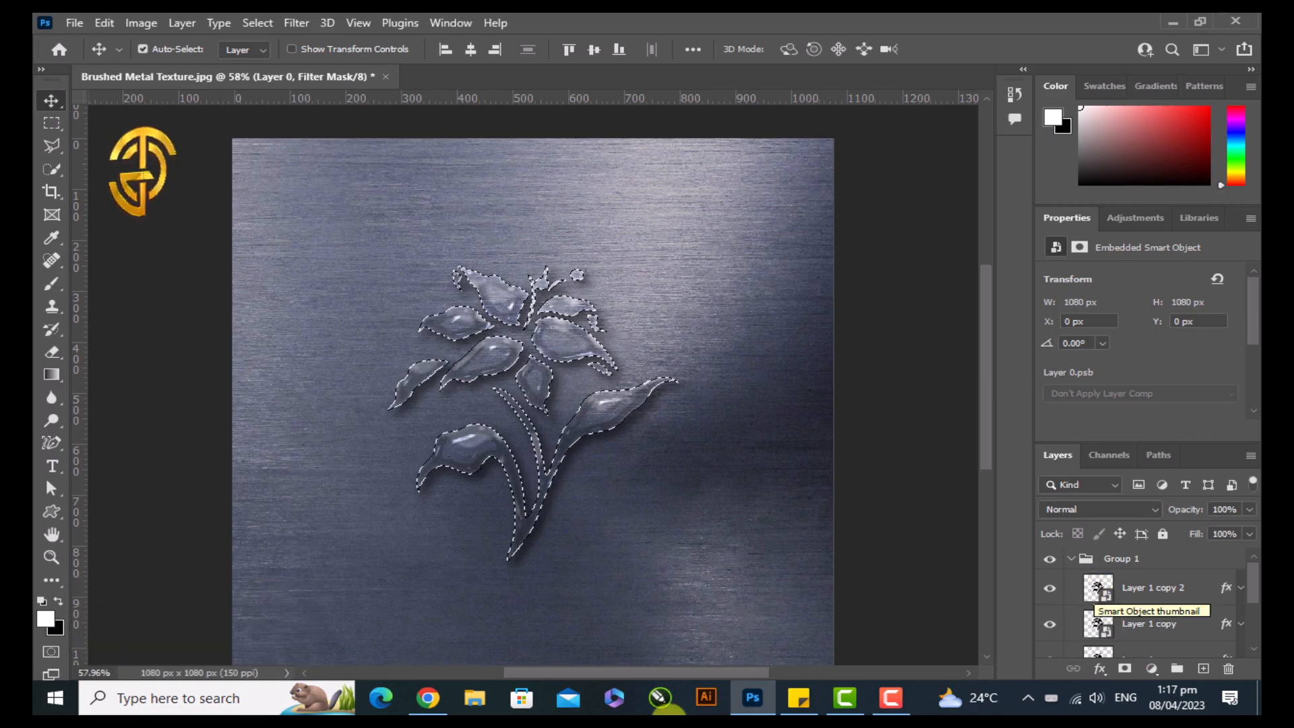
click(45, 618)
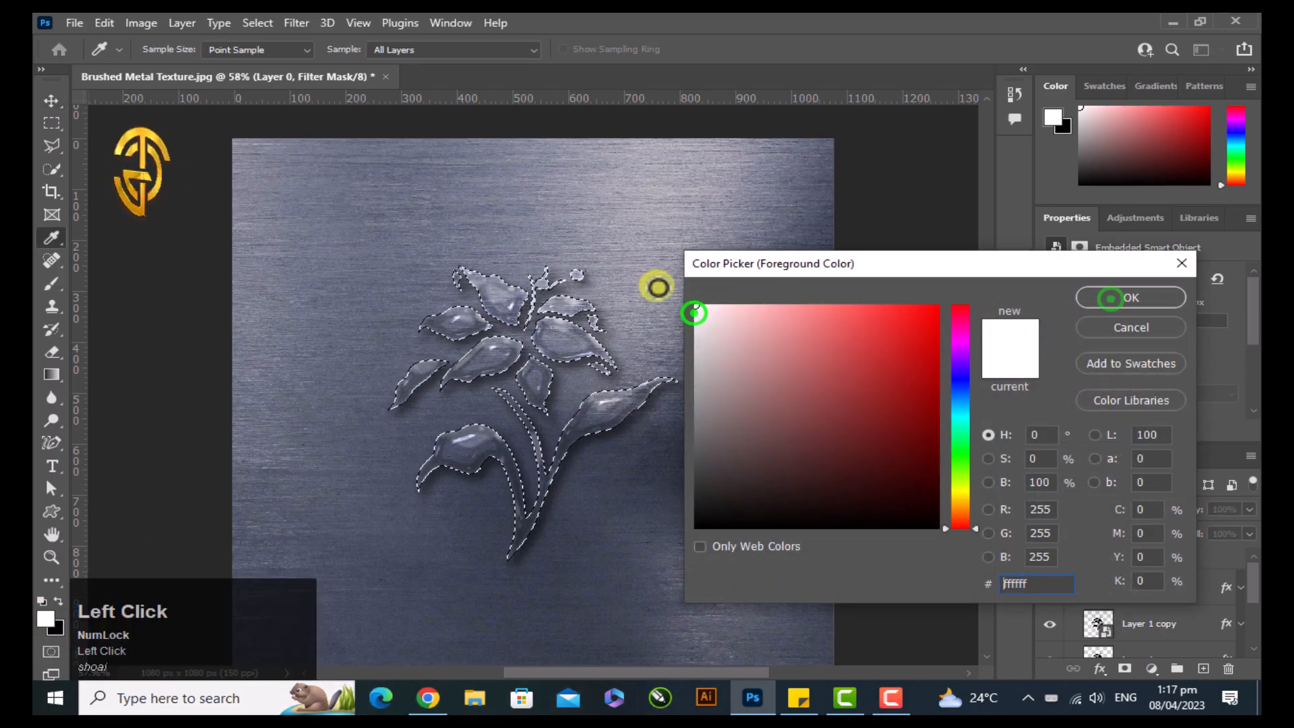
click(1111, 298)
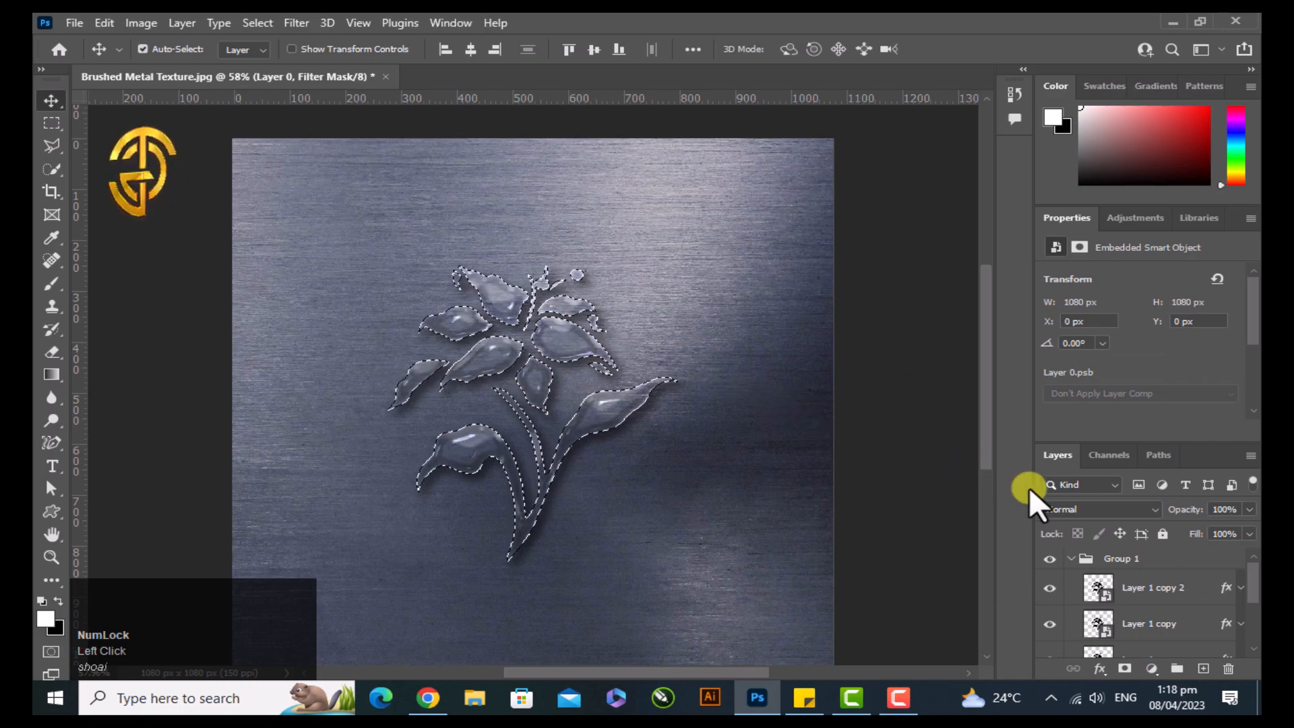
scroll(1130, 602, down, 4)
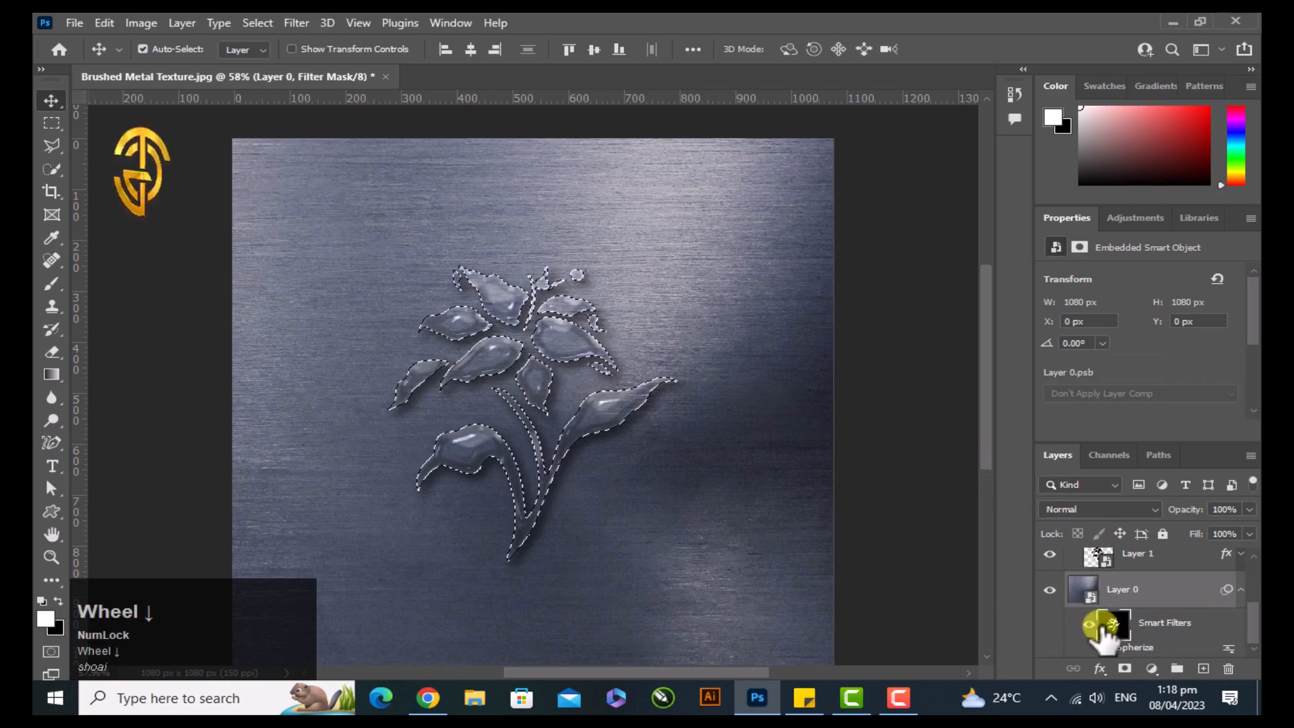
scroll(1109, 610, up, 4)
Collapse the flower group and the background layer's smart filter list, and clear the flower selection.
click(1072, 559)
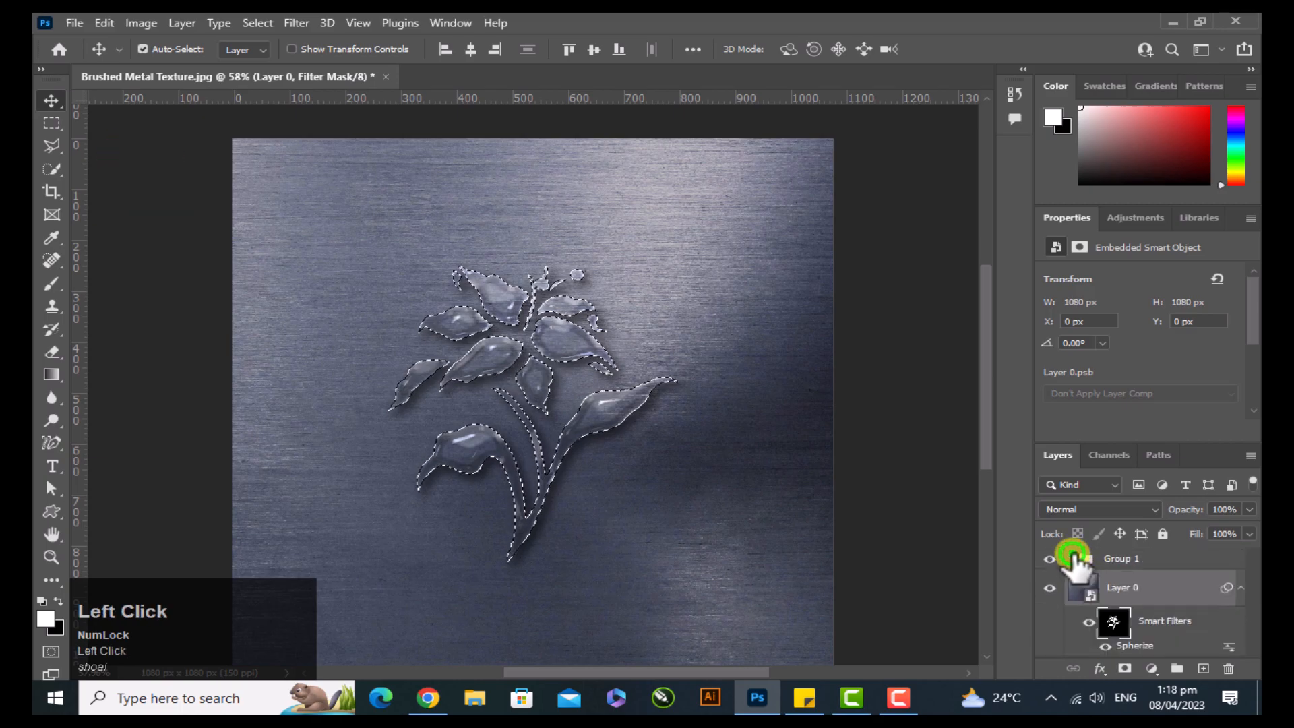
click(1239, 589)
click(243, 22)
click(282, 59)
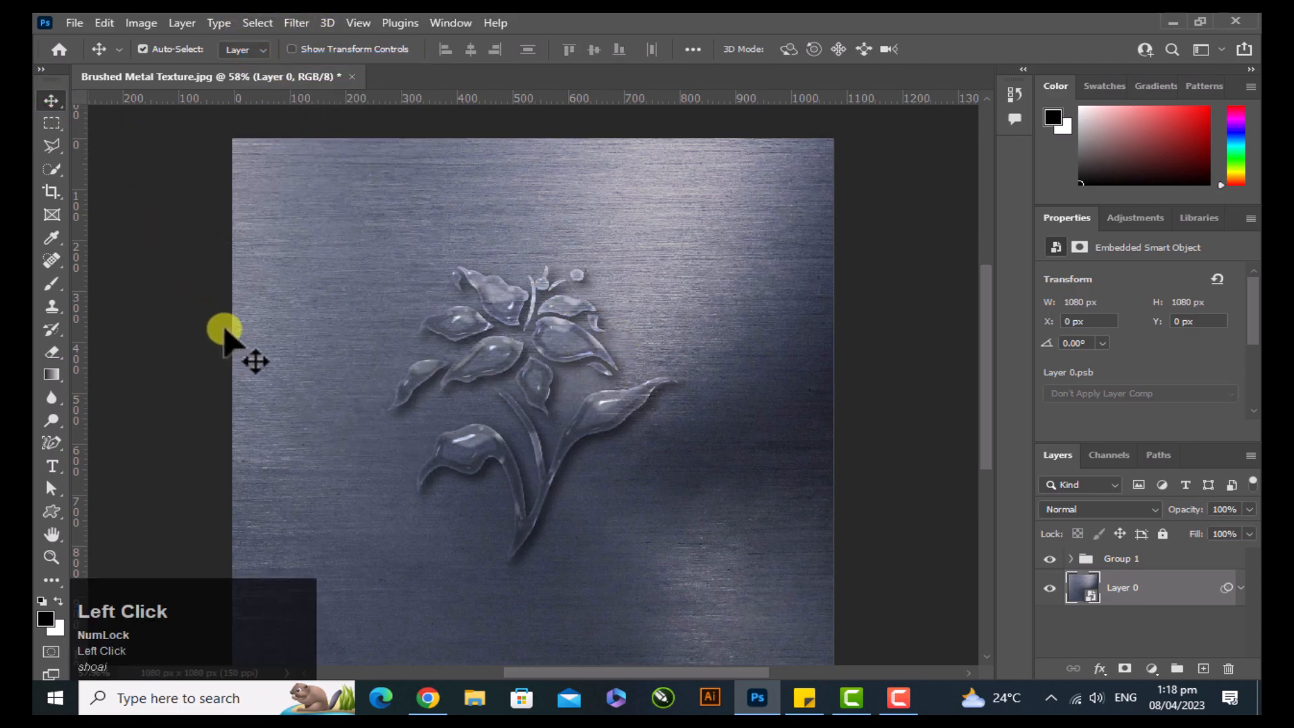
Examine the embossed flower up close, and return to the Move tool.
key(z)
drag(369, 231, 735, 609)
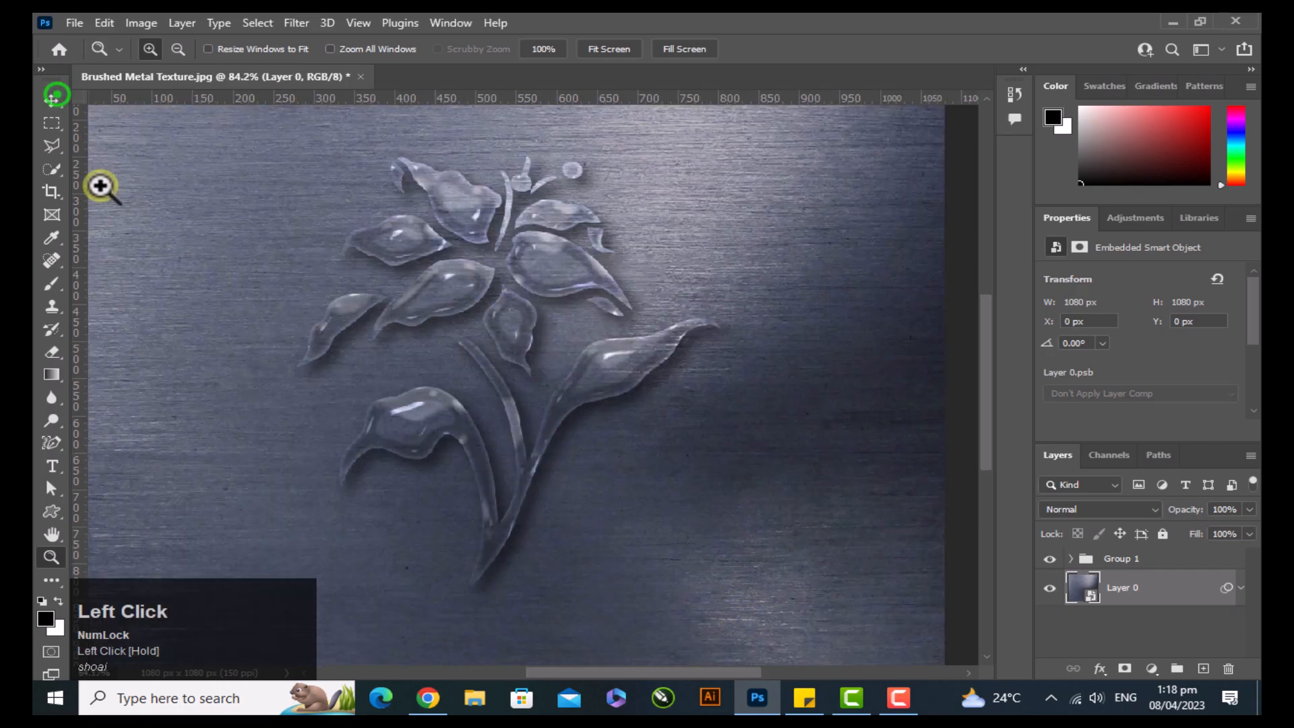
click(56, 94)
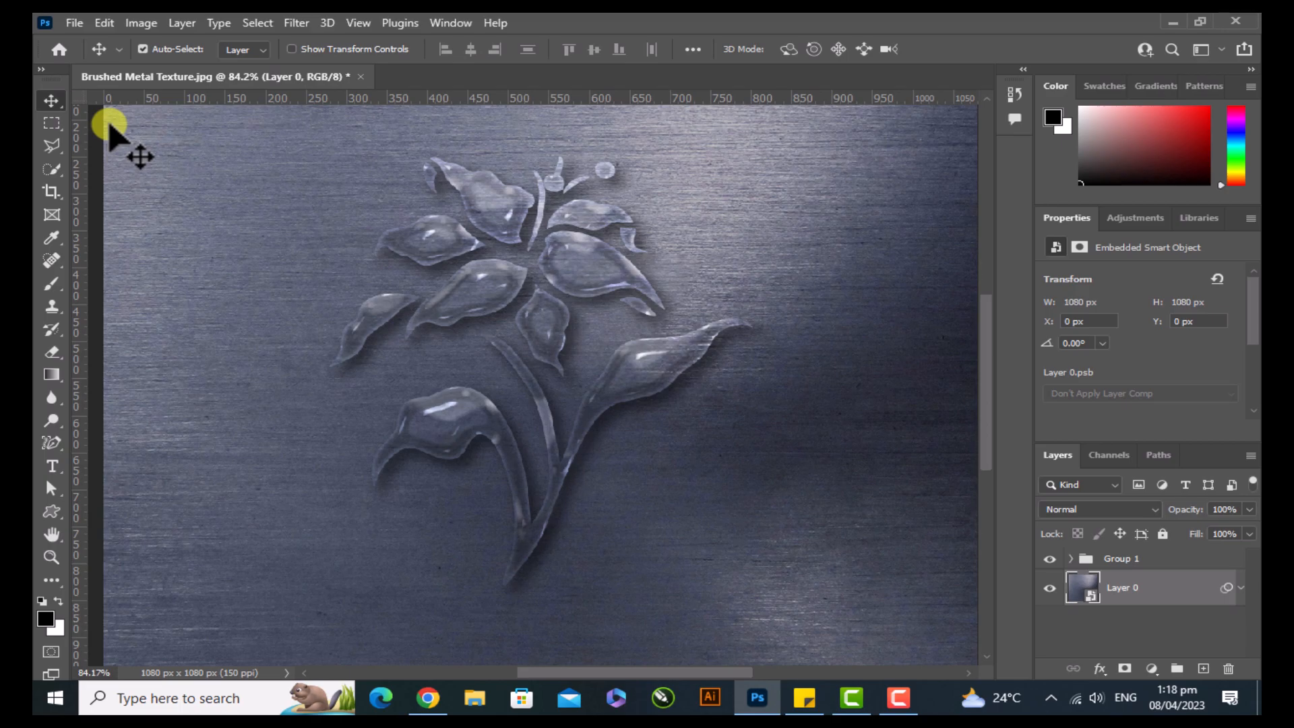